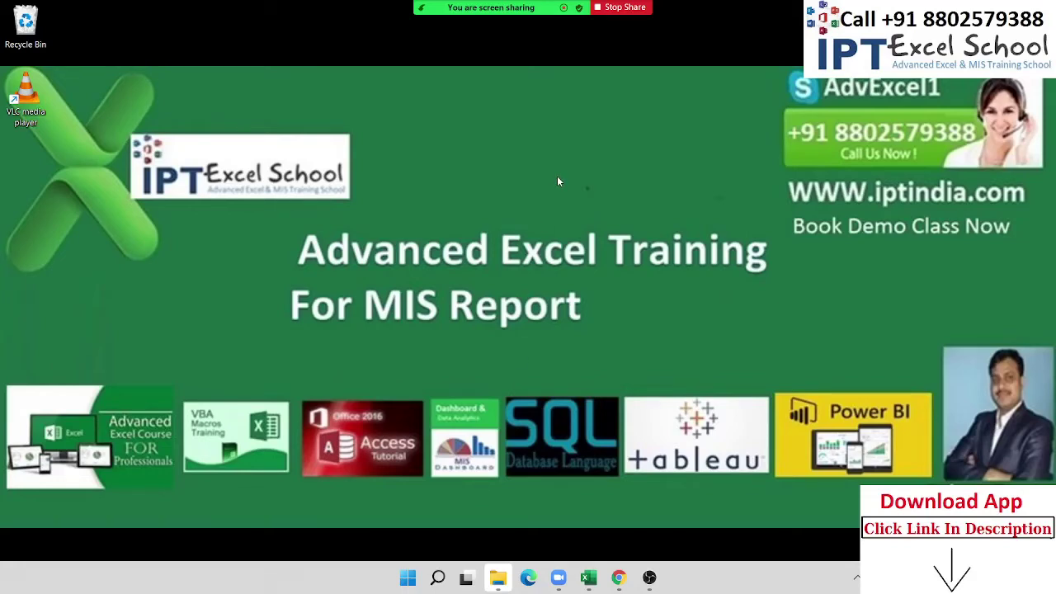
- Check the two people in Zoom's Participants list, then close it
{"action": "left_click", "coordinate": [444, 25]}
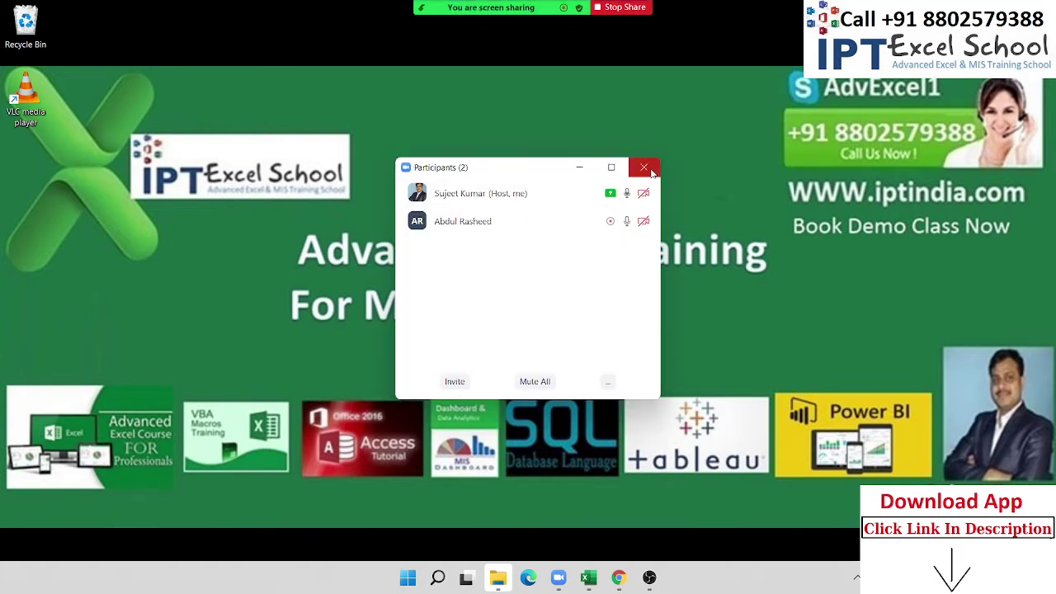
{"action": "left_click", "coordinate": [644, 167]}
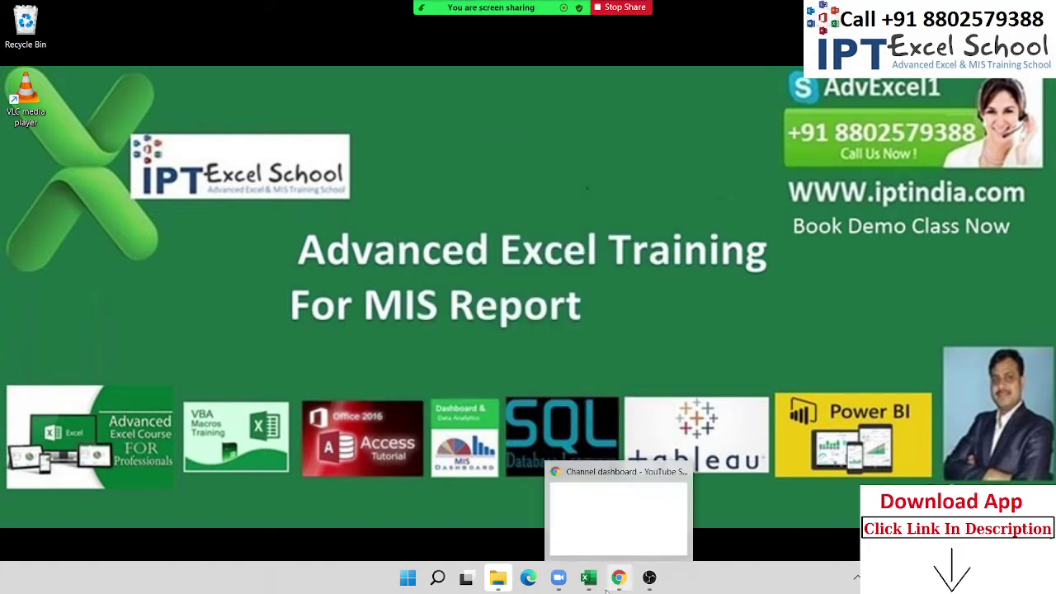
{"action": "mouse_move", "coordinate": [589, 577]}
{"action": "left_click", "coordinate": [660, 516]}
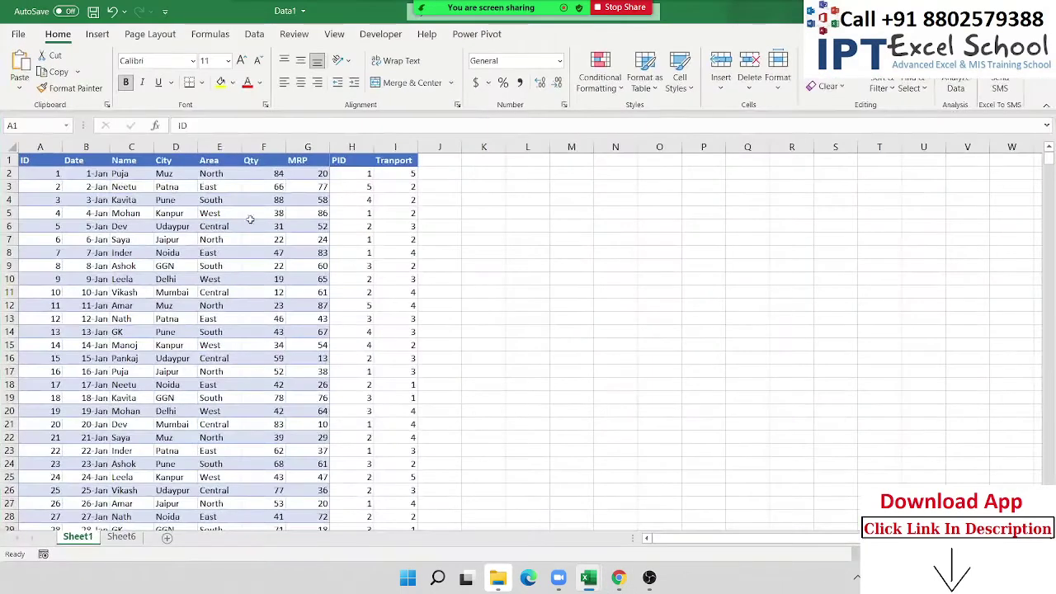
{"action": "left_click", "coordinate": [54, 186]}
{"action": "key", "text": "ctrl+Up"}
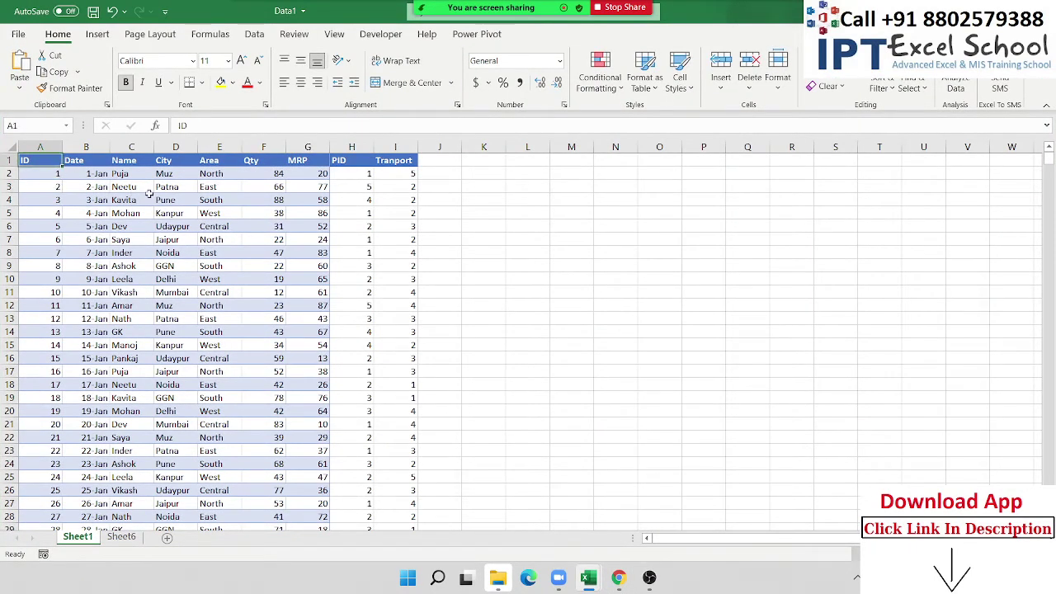
{"action": "key", "text": "F2"}
{"action": "type", "text": "0000"}
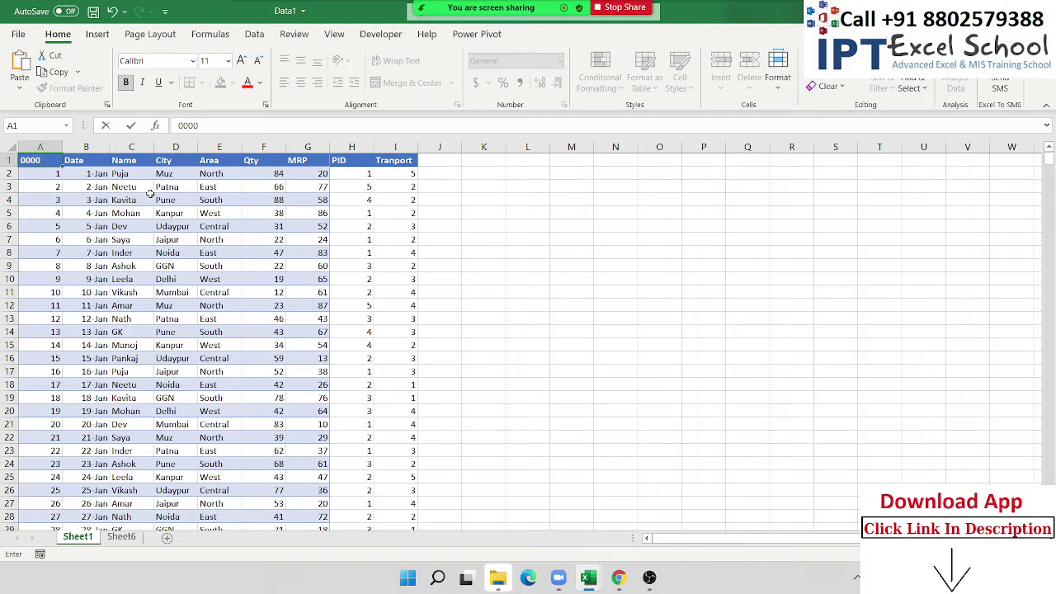
{"action": "key", "text": "Escape"}
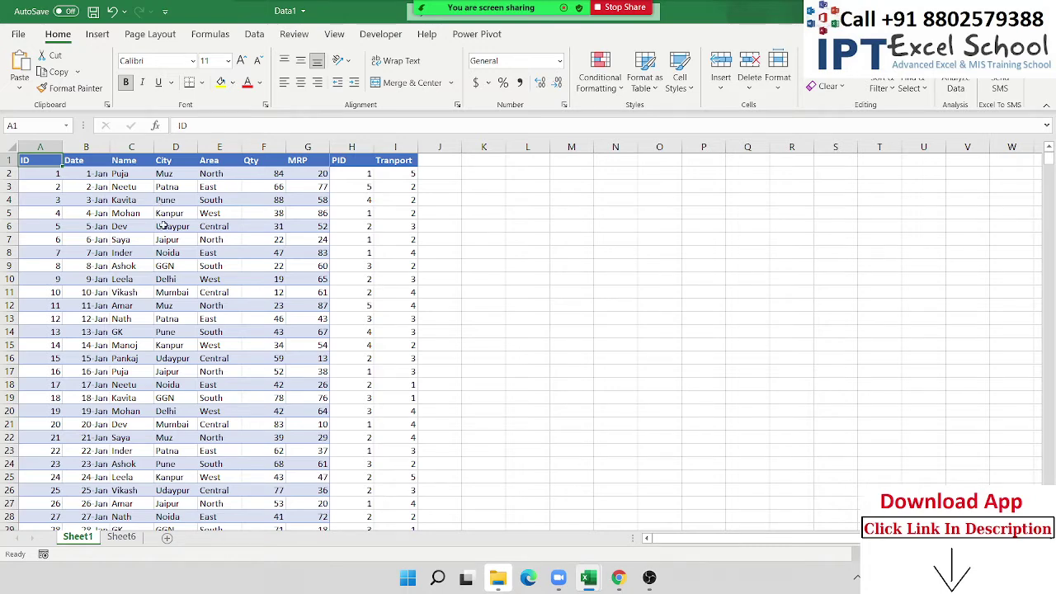
{"action": "left_click", "coordinate": [133, 146]}
{"action": "left_click_drag", "start_coordinate": [133, 146], "coordinate": [164, 147]}
{"action": "left_click", "coordinate": [258, 160]}
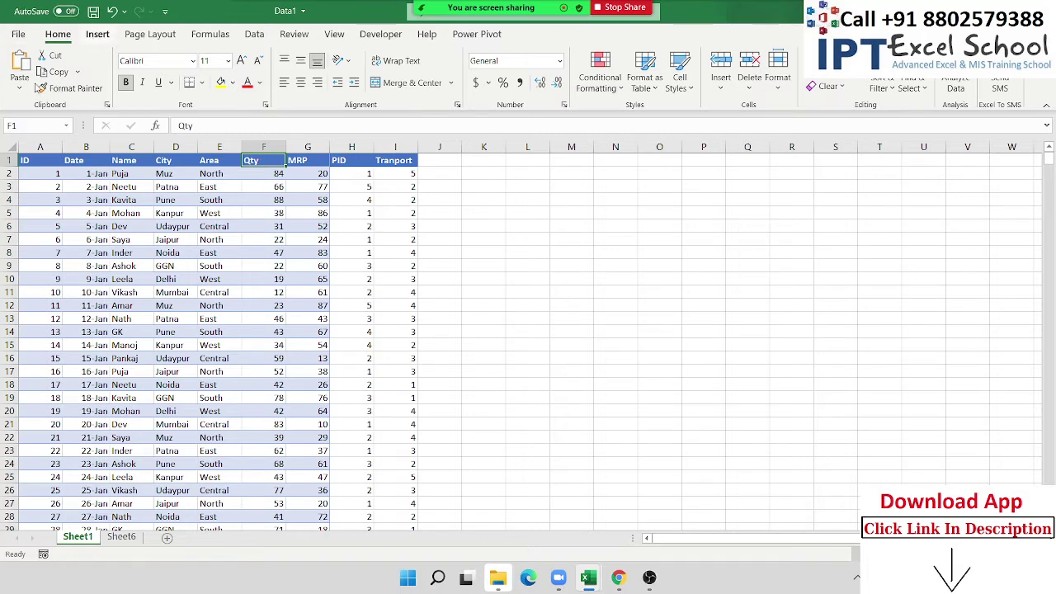
- Insert a PivotTable from the data range on a new worksheet
{"action": "left_click", "coordinate": [97, 34]}
{"action": "left_click", "coordinate": [24, 71]}
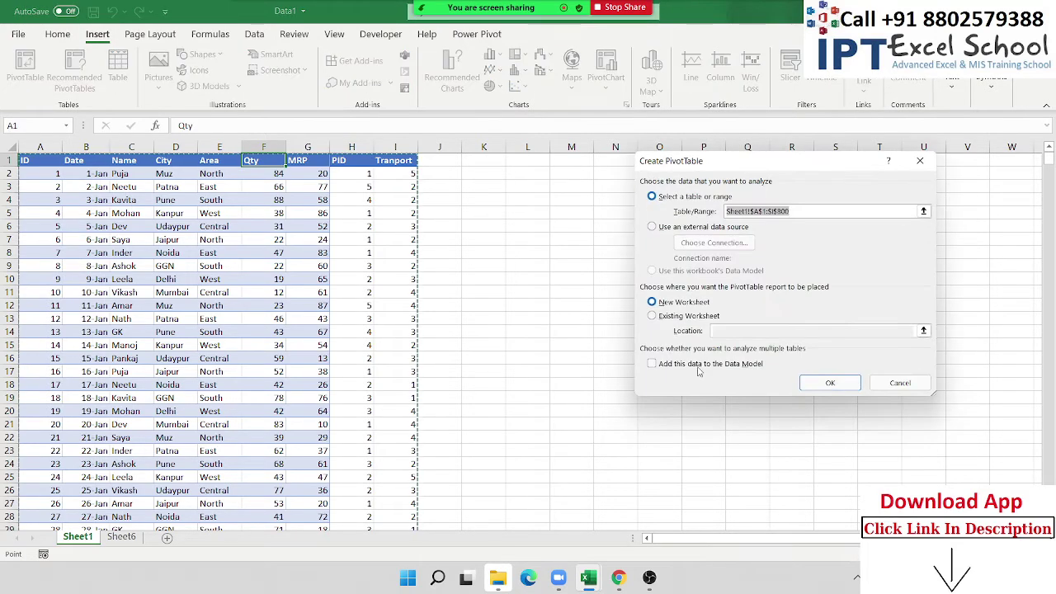
{"action": "left_click", "coordinate": [830, 383]}
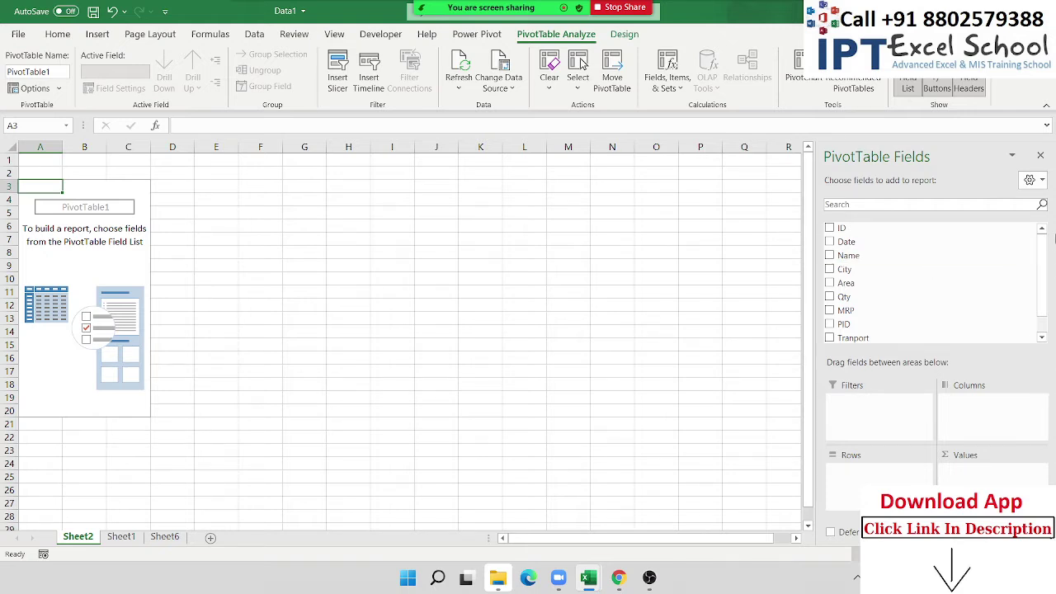
- Put Name in Rows, City in Columns and Sum of Qty in Values
{"action": "left_click_drag", "start_coordinate": [915, 255], "coordinate": [918, 474]}
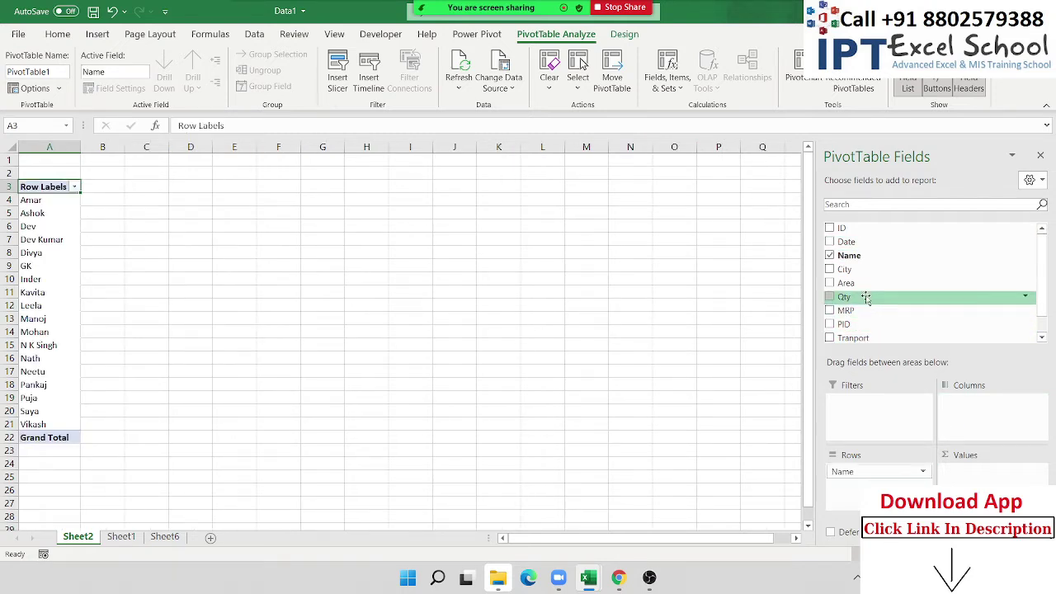
{"action": "left_click_drag", "start_coordinate": [845, 269], "coordinate": [961, 402]}
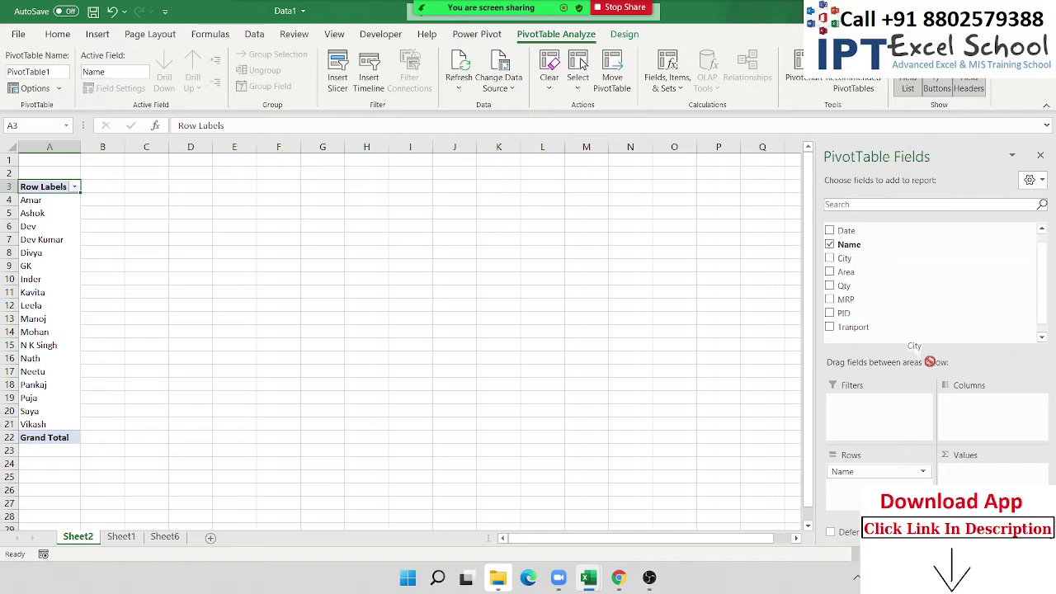
{"action": "scroll", "coordinate": [878, 301], "scroll_direction": "down", "scroll_amount": 1}
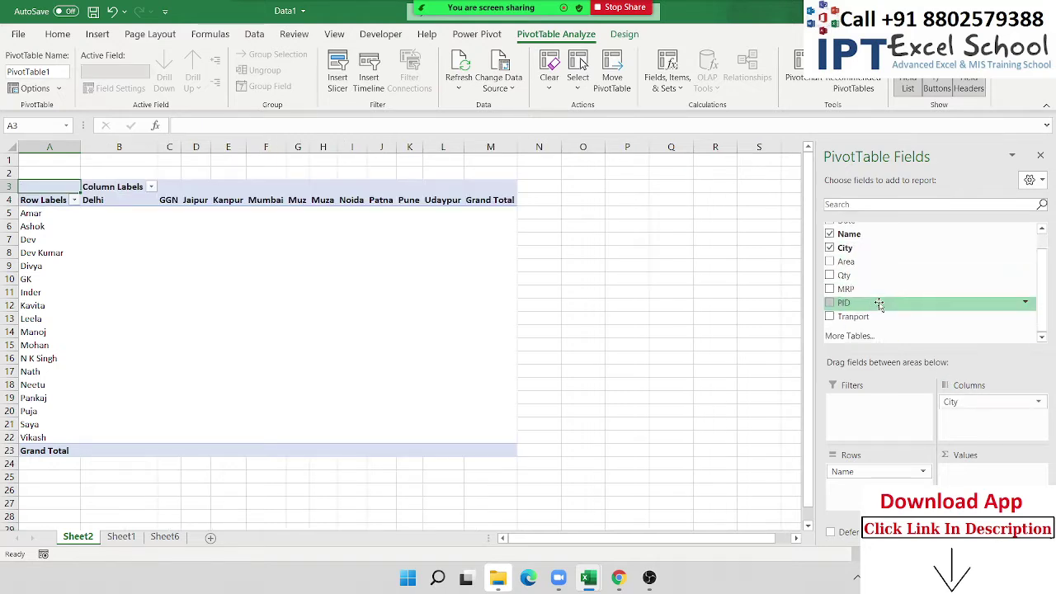
{"action": "left_click_drag", "start_coordinate": [871, 276], "coordinate": [980, 471]}
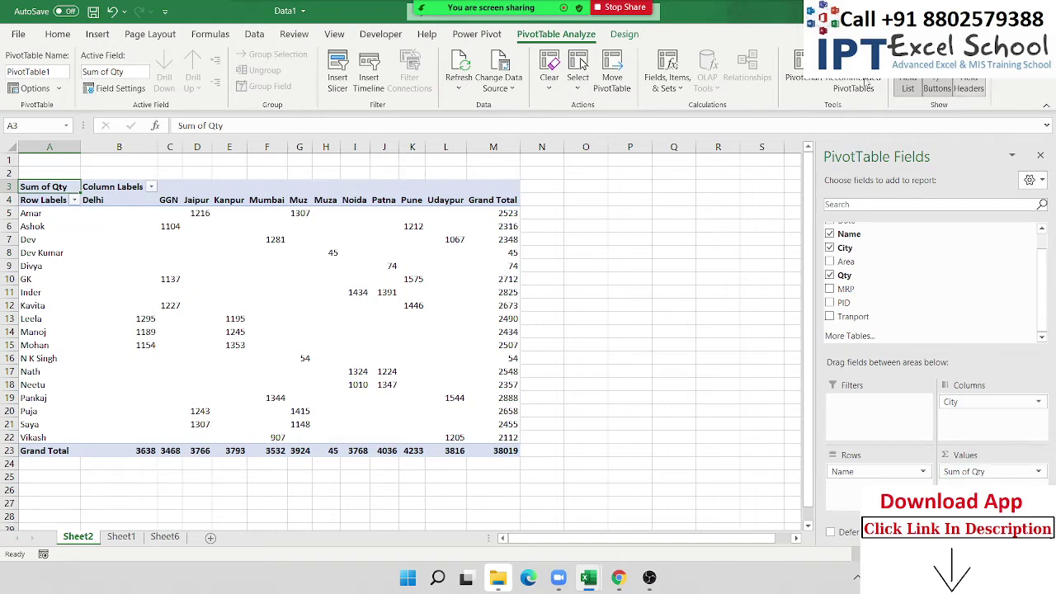
{"action": "left_click", "coordinate": [625, 35]}
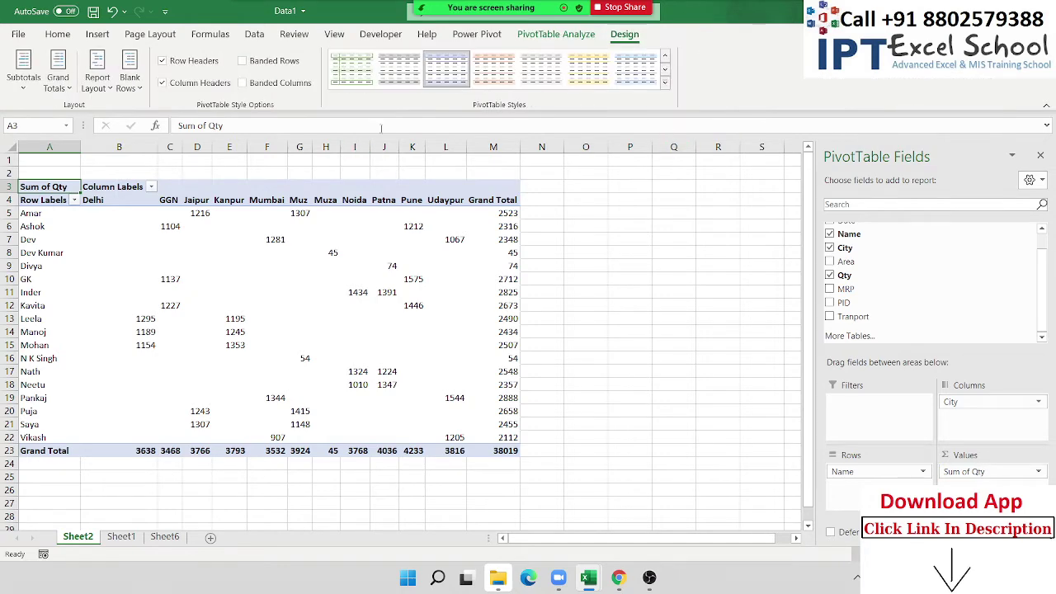
{"action": "left_click", "coordinate": [664, 85]}
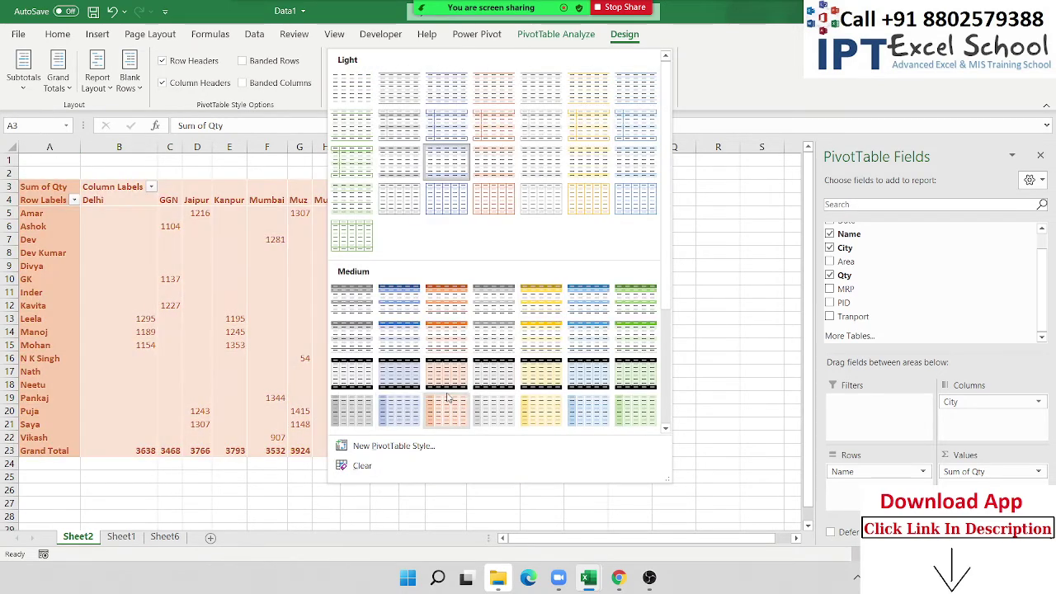
{"action": "scroll", "coordinate": [449, 404], "scroll_direction": "down", "scroll_amount": 3}
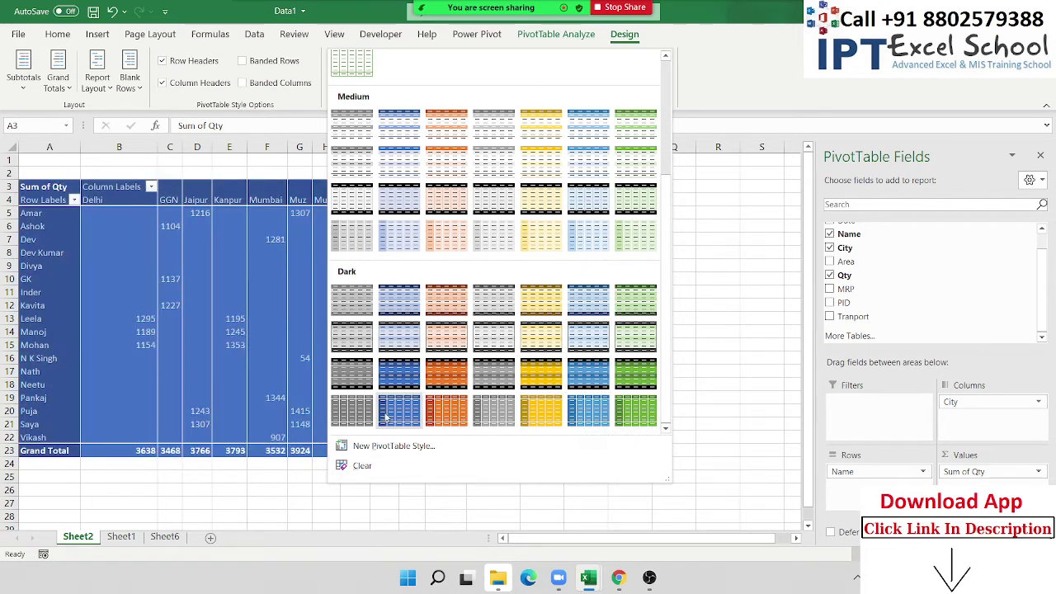
{"action": "left_click", "coordinate": [117, 320]}
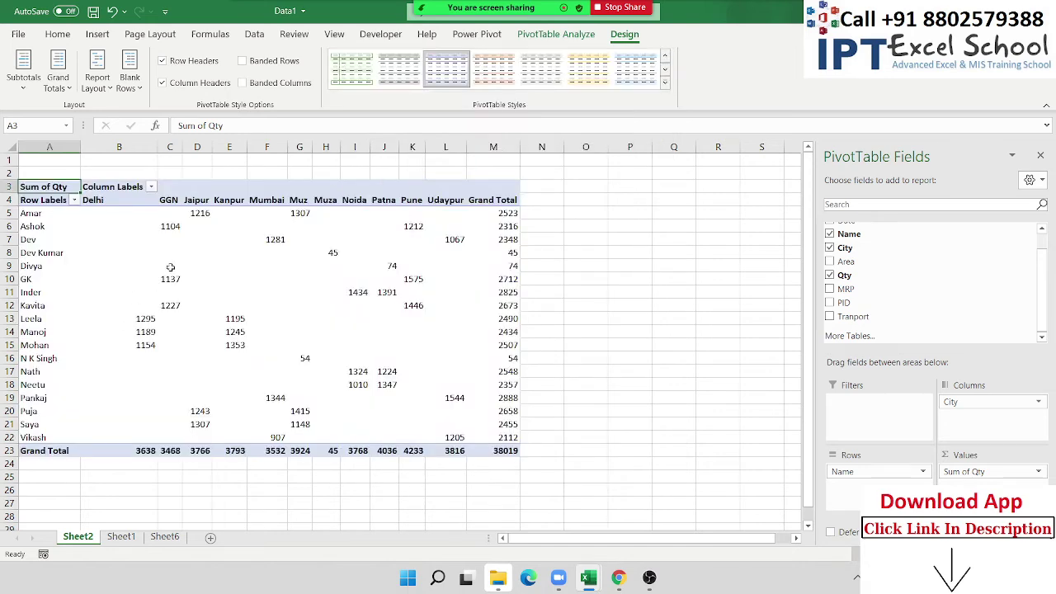
{"action": "left_click", "coordinate": [58, 34]}
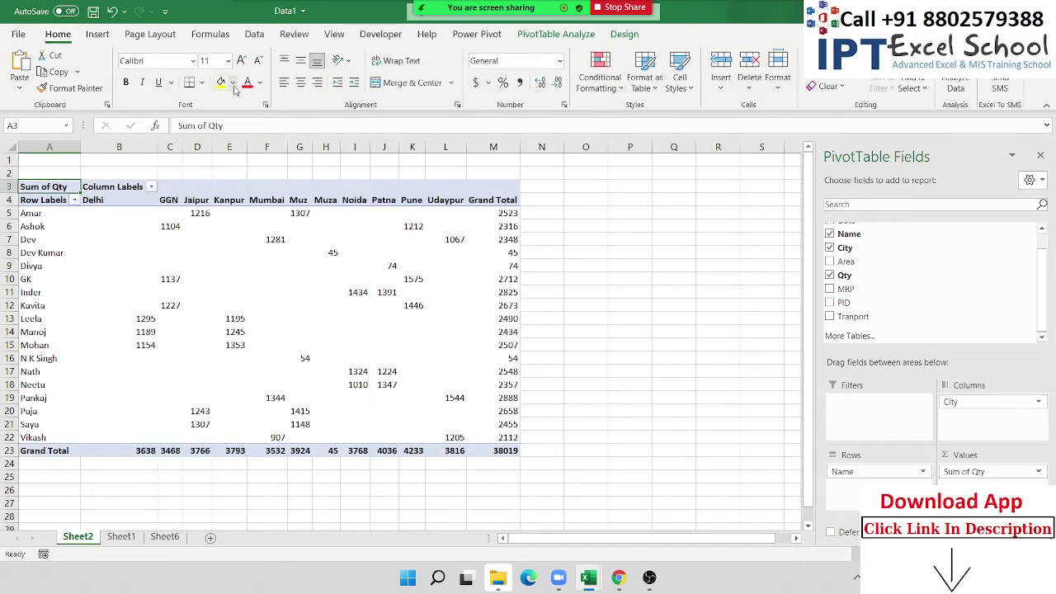
{"action": "left_click", "coordinate": [233, 83]}
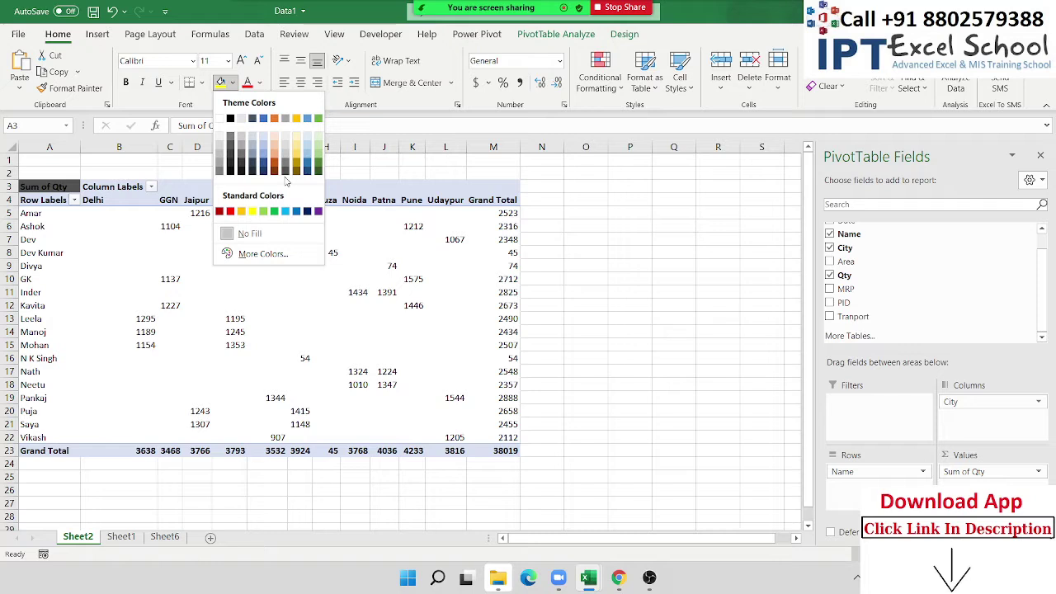
{"action": "left_click", "coordinate": [125, 264]}
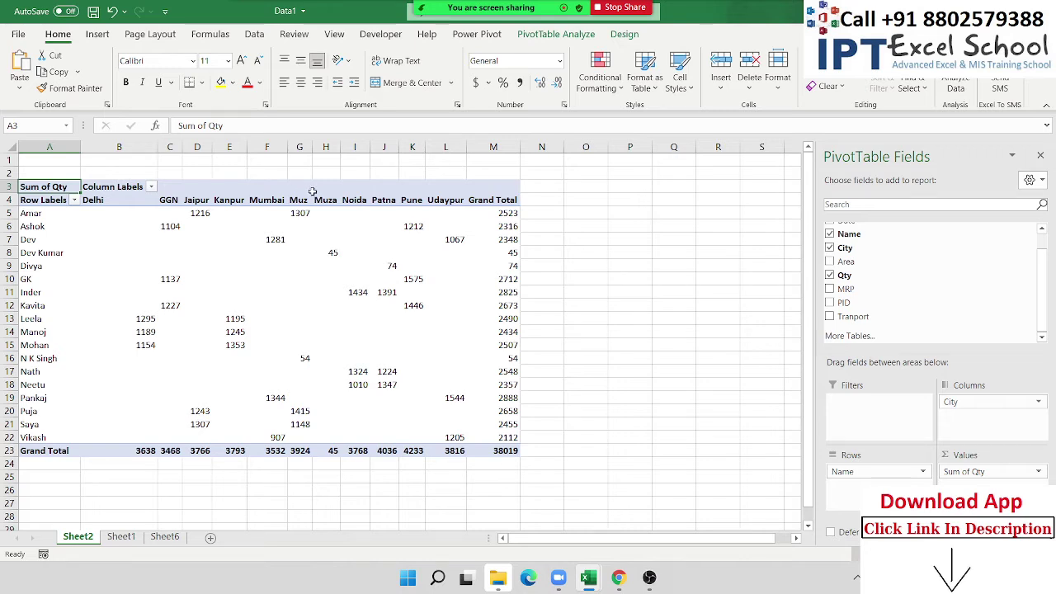
{"action": "left_click", "coordinate": [62, 201]}
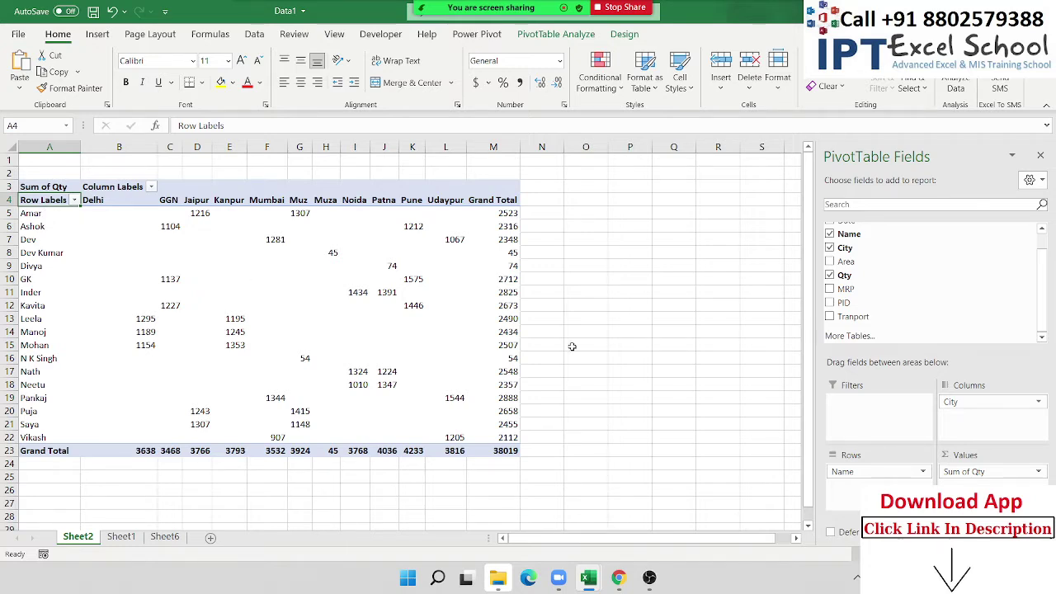
{"action": "type", "text": "Name"}
{"action": "key", "text": "BackSpace"}
{"action": "key", "text": "BackSpace"}
{"action": "key", "text": "BackSpace"}
{"action": "type", "text": "a"}
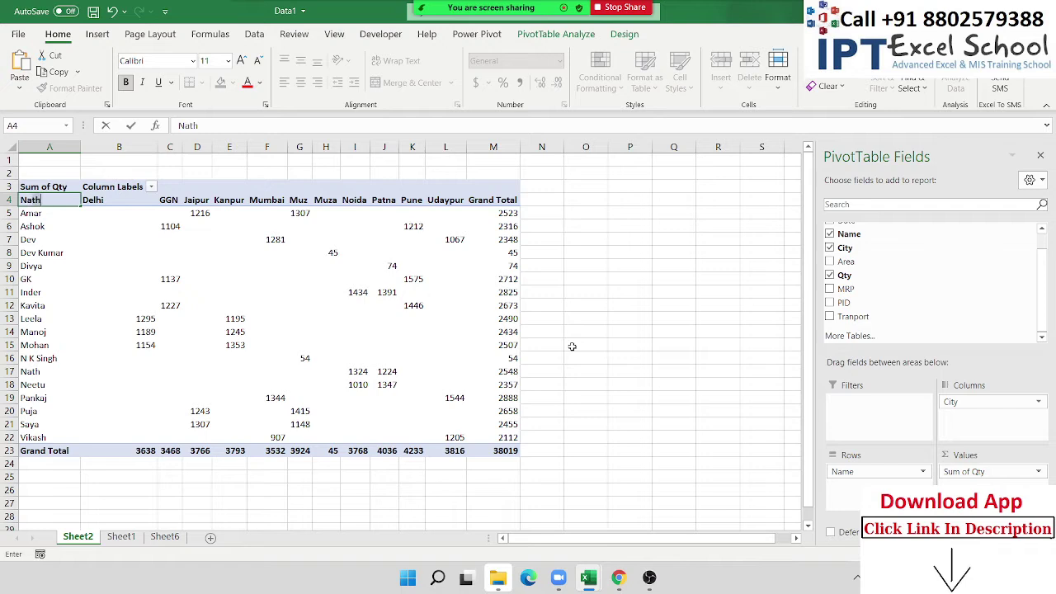
{"action": "type", "text": "me"}
{"action": "key", "text": "Return"}
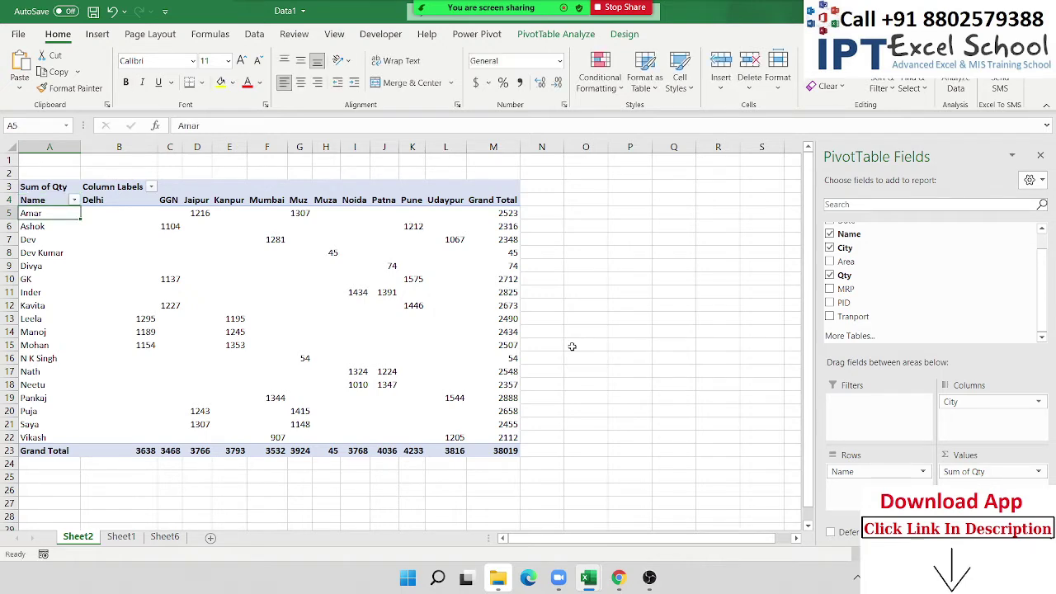
{"action": "left_click", "coordinate": [111, 186]}
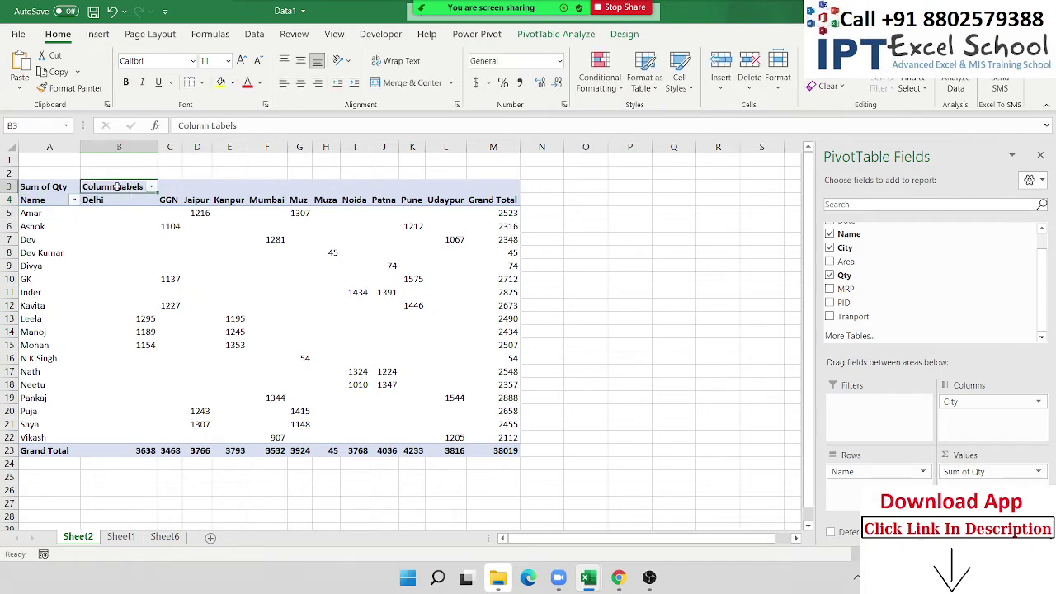
{"action": "type", "text": "City"}
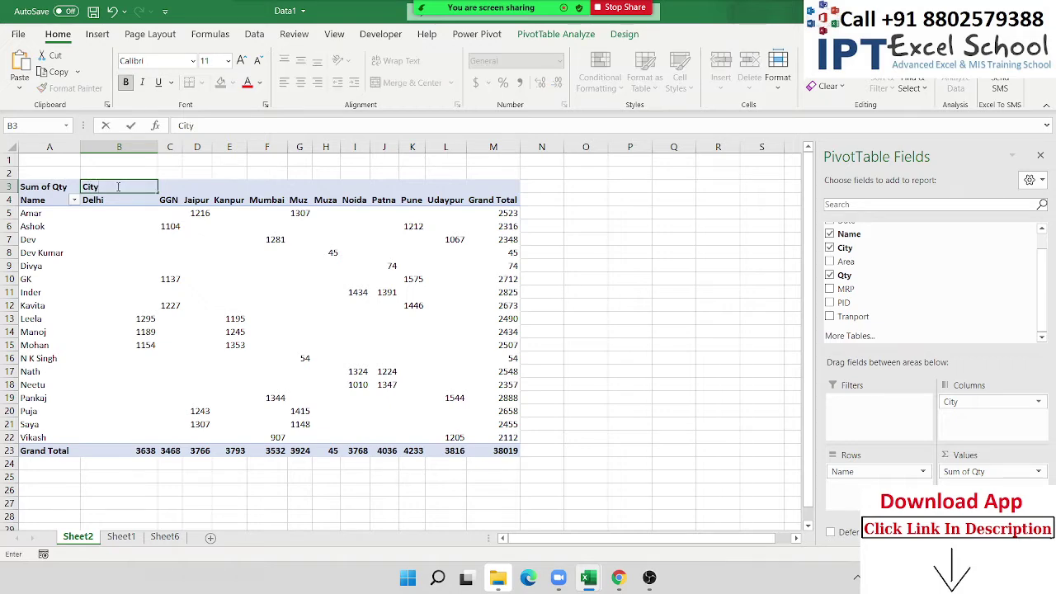
{"action": "key", "text": "Return"}
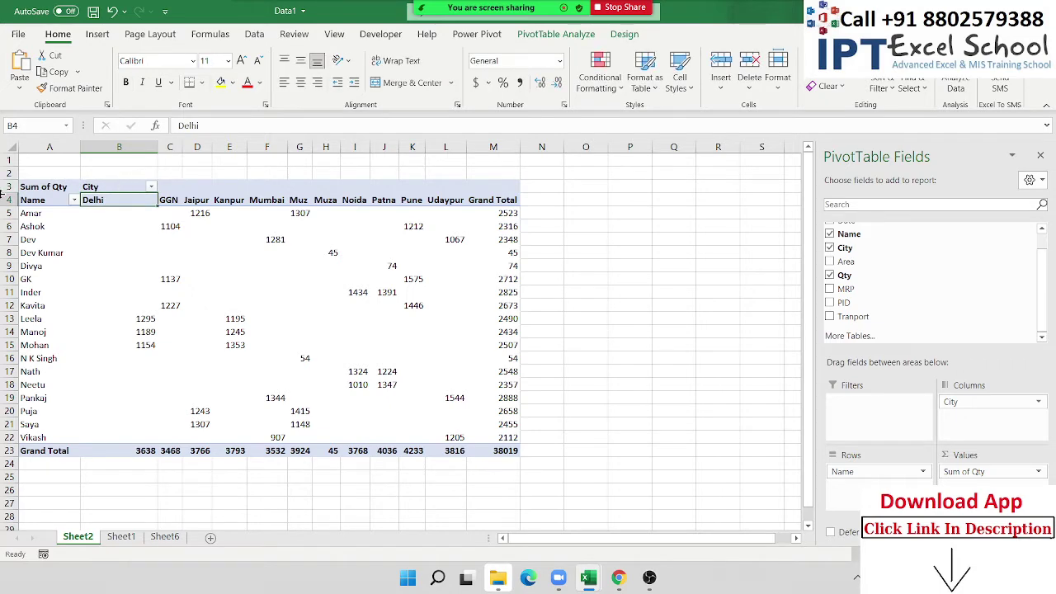
{"action": "left_click", "coordinate": [25, 190]}
{"action": "left_click", "coordinate": [52, 189]}
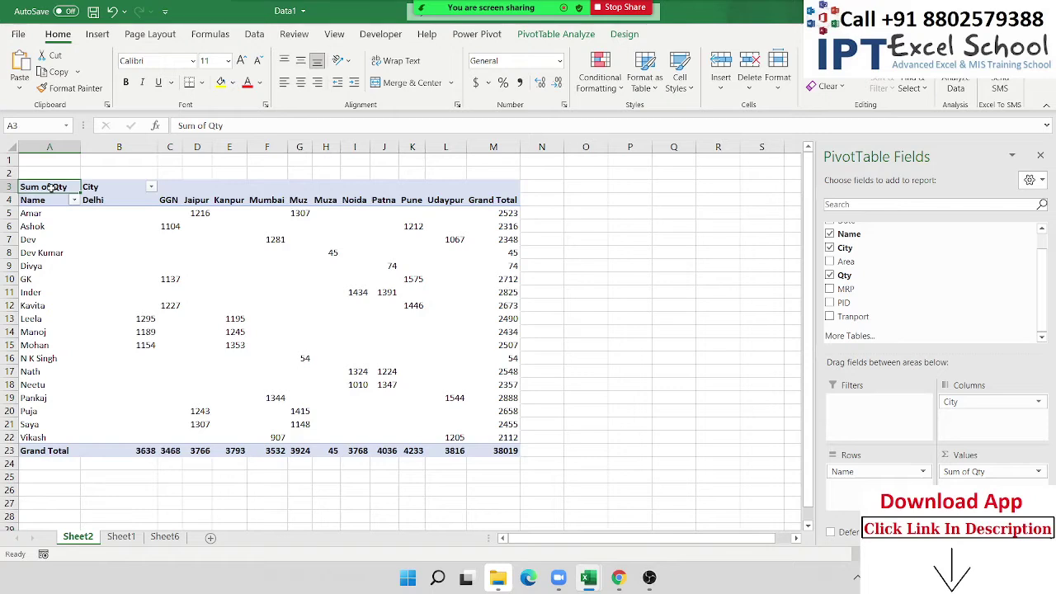
{"action": "type", "text": "Total Sas"}
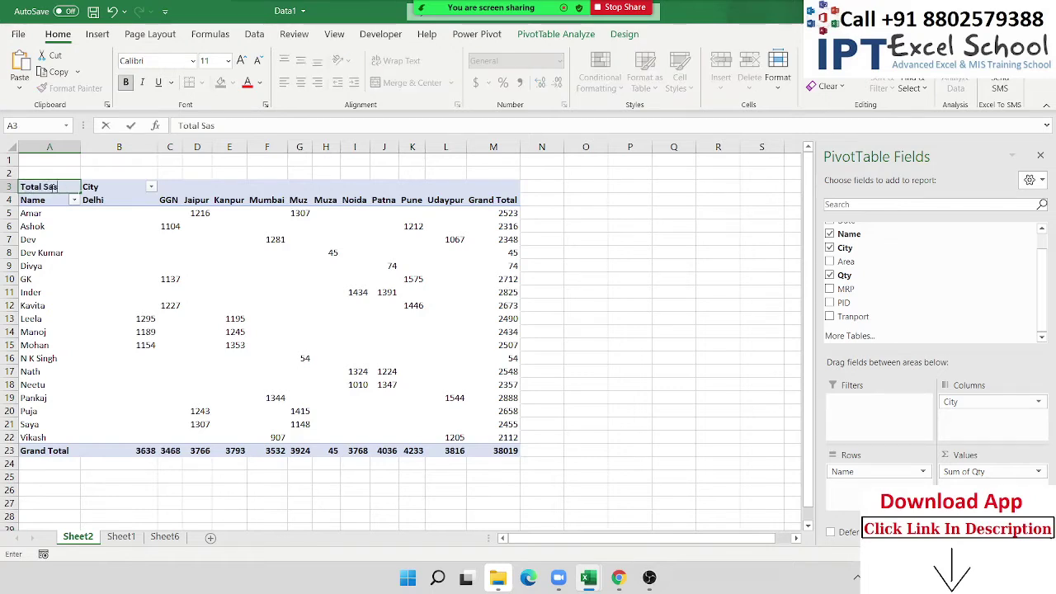
{"action": "key", "text": "BackSpace"}
{"action": "type", "text": "les"}
{"action": "key", "text": "Return"}
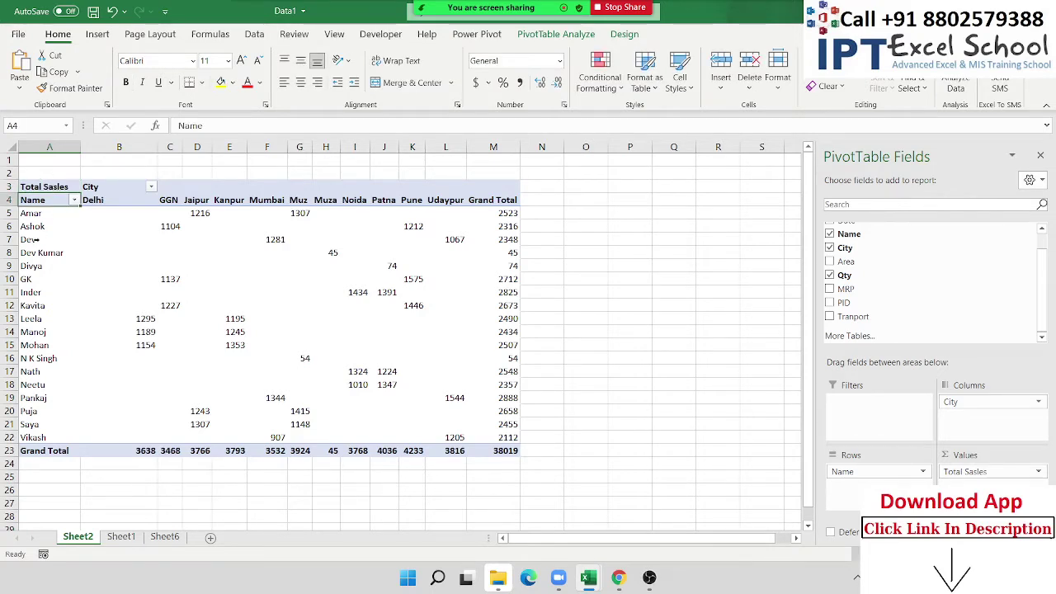
{"action": "left_click", "coordinate": [49, 216]}
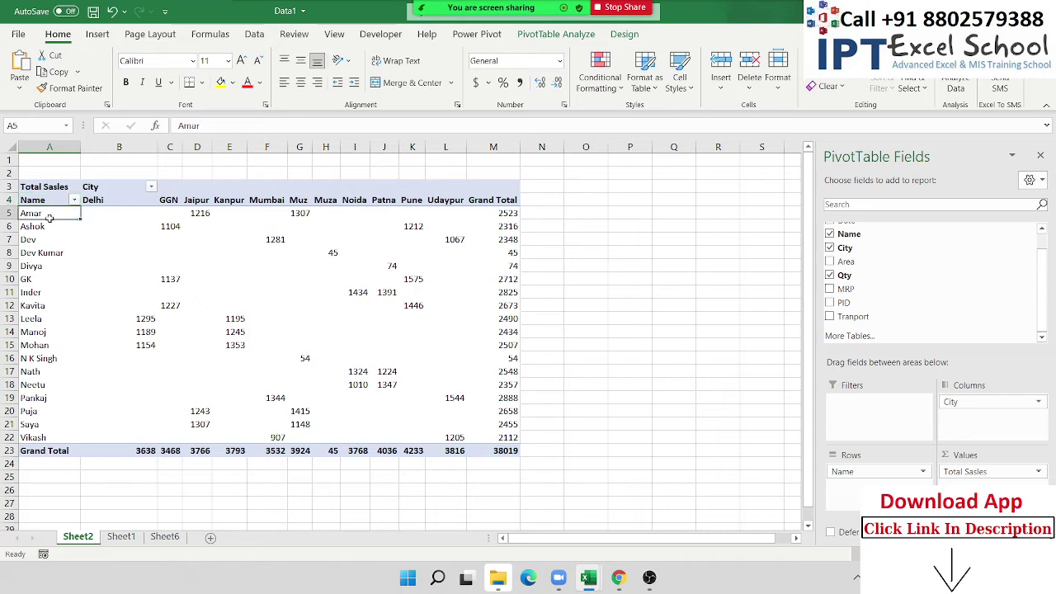
{"action": "left_click_drag", "start_coordinate": [49, 216], "coordinate": [49, 411]}
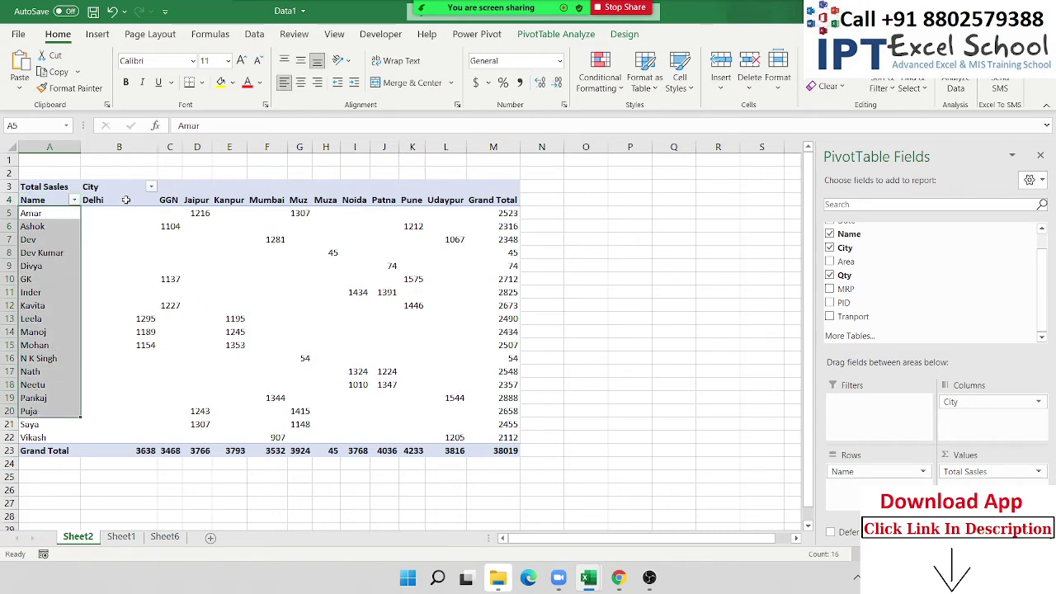
{"action": "left_click_drag", "start_coordinate": [125, 199], "coordinate": [449, 228]}
- Dismiss the 'can't change this part of the PivotTable' warning and select the empty cells, ending on C8
{"action": "left_click", "coordinate": [330, 292]}
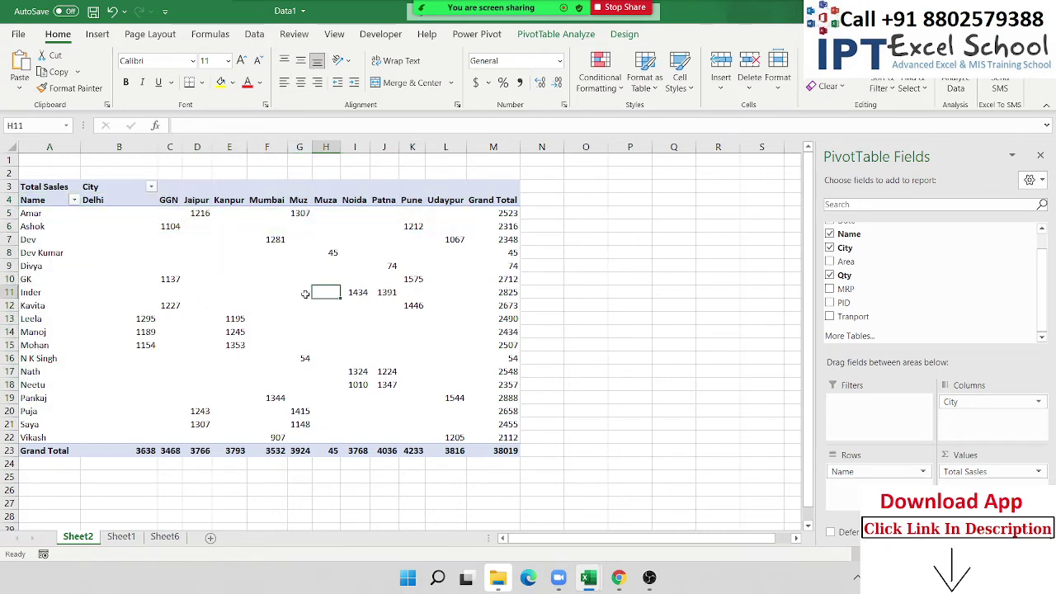
{"action": "mouse_move", "coordinate": [504, 450]}
{"action": "left_mouse_down"}
{"action": "mouse_move", "coordinate": [141, 247]}
{"action": "mouse_move", "coordinate": [271, 292]}
{"action": "left_mouse_up"}
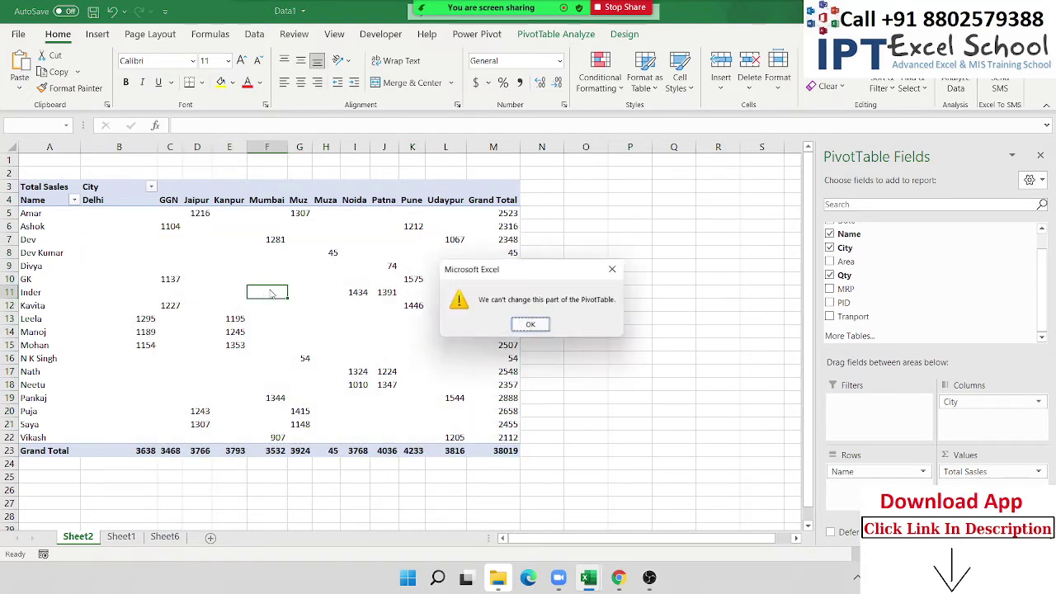
{"action": "left_click", "coordinate": [530, 324]}
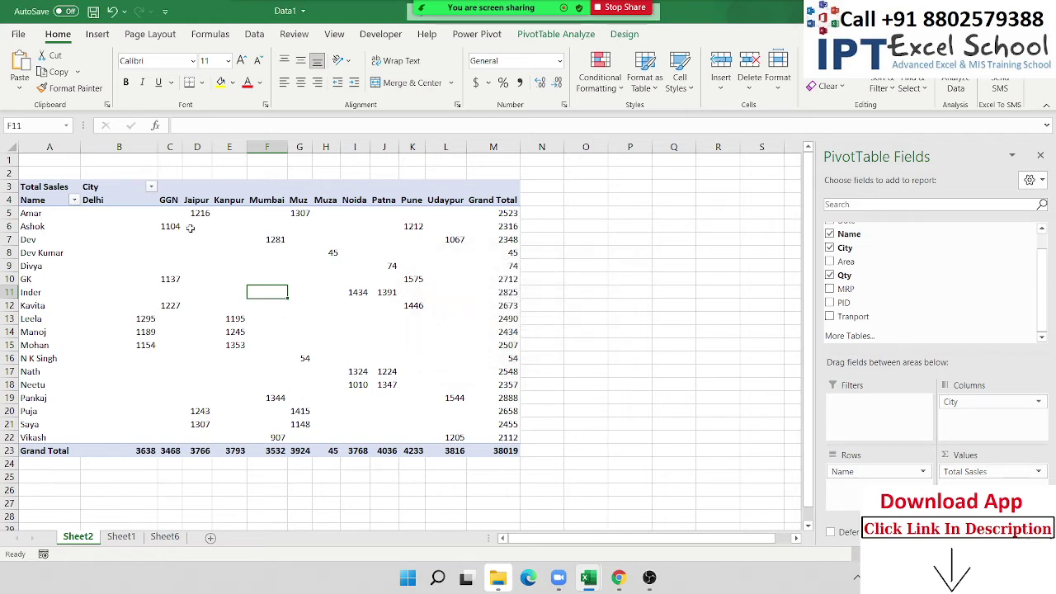
{"action": "left_click", "coordinate": [117, 217]}
{"action": "left_click_drag", "start_coordinate": [117, 217], "coordinate": [113, 297]}
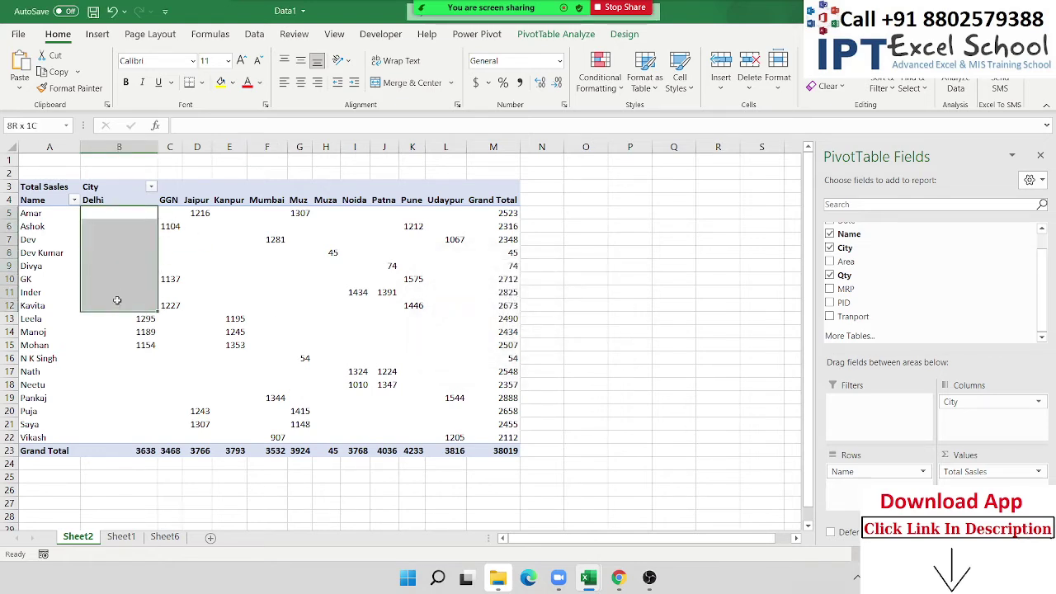
{"action": "left_click_drag", "start_coordinate": [230, 226], "coordinate": [231, 298]}
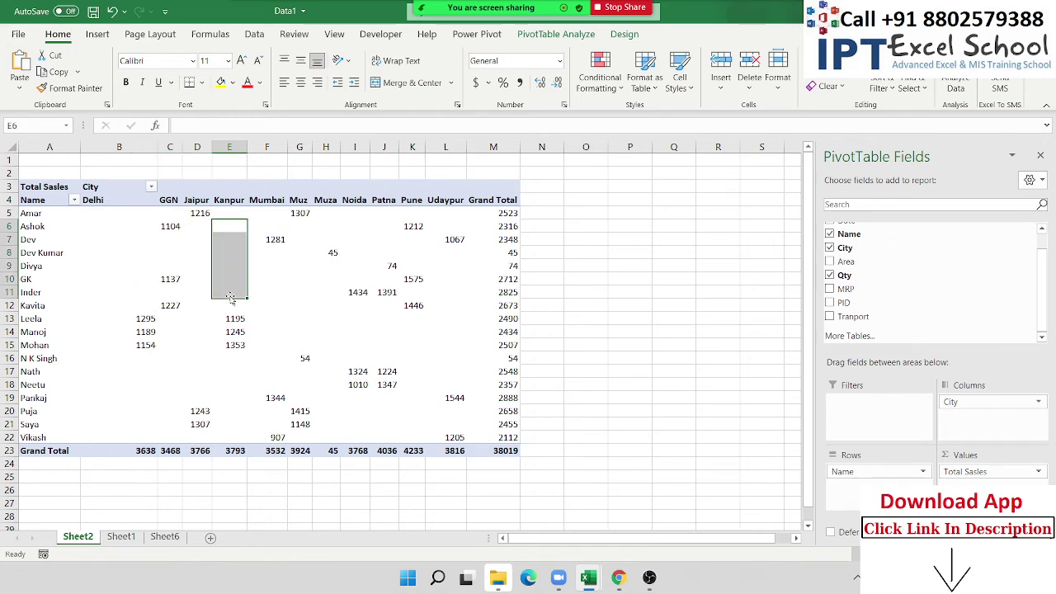
{"action": "left_click", "coordinate": [181, 251]}
- In PivotTable Options > Layout & Format, set empty cells to show 0
{"action": "right_click", "coordinate": [180, 253]}
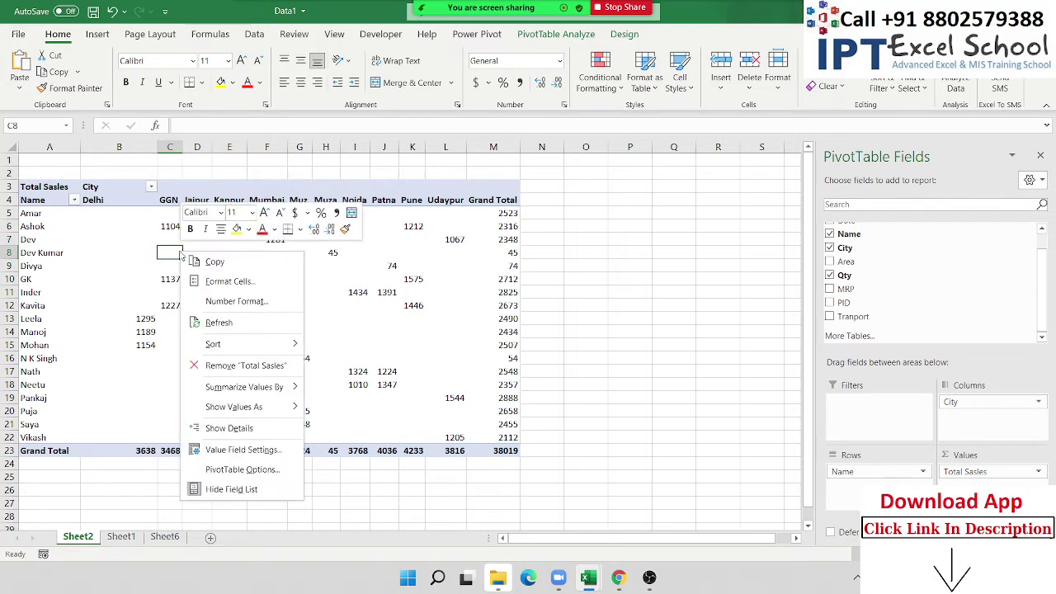
{"action": "left_click", "coordinate": [241, 469]}
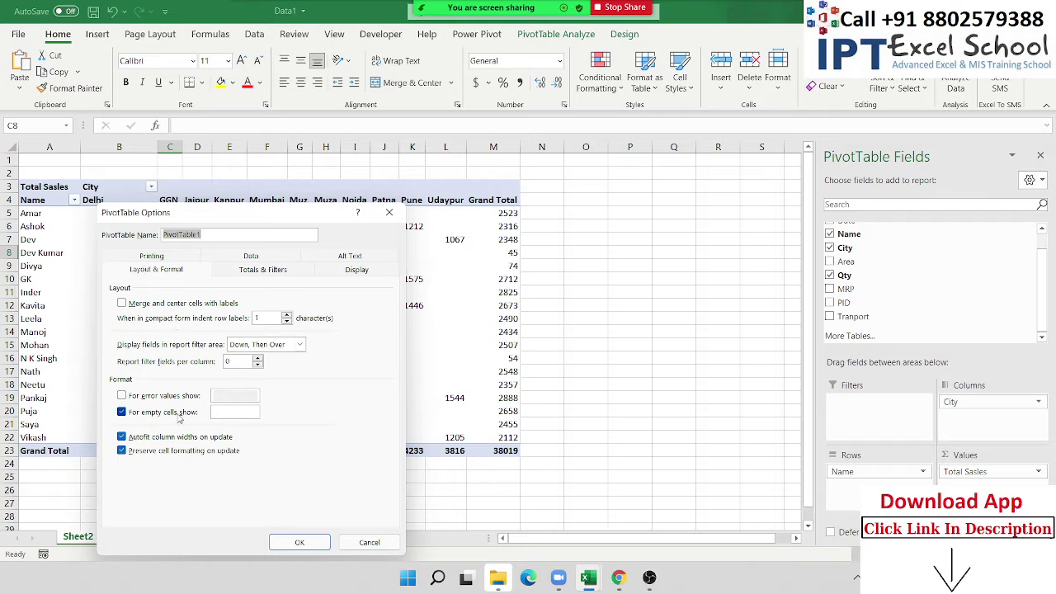
{"action": "left_click", "coordinate": [141, 273]}
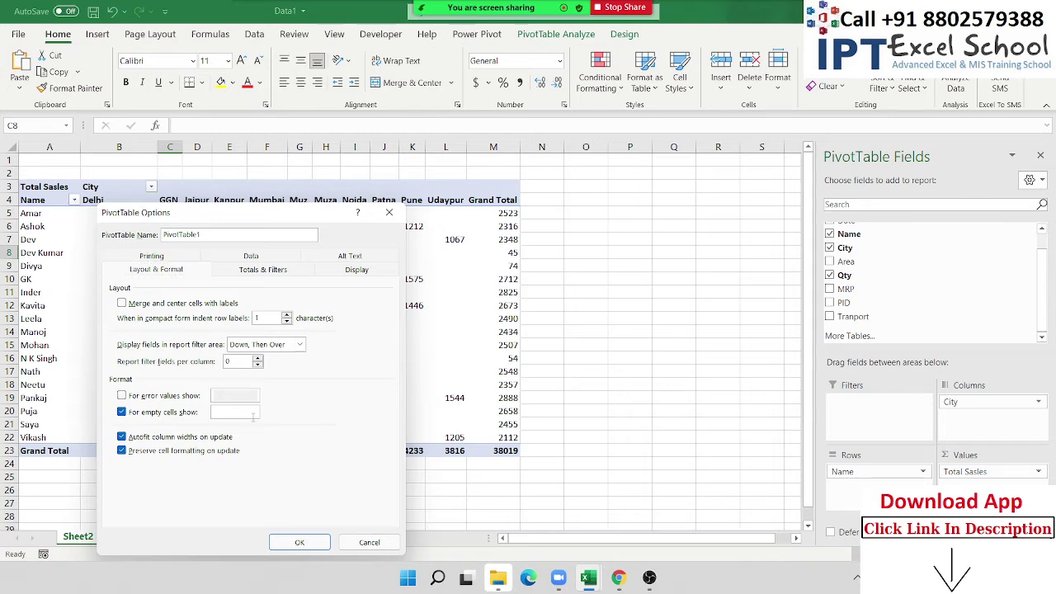
{"action": "left_click", "coordinate": [236, 411]}
{"action": "type", "text": "0"}
{"action": "key", "text": "Return"}
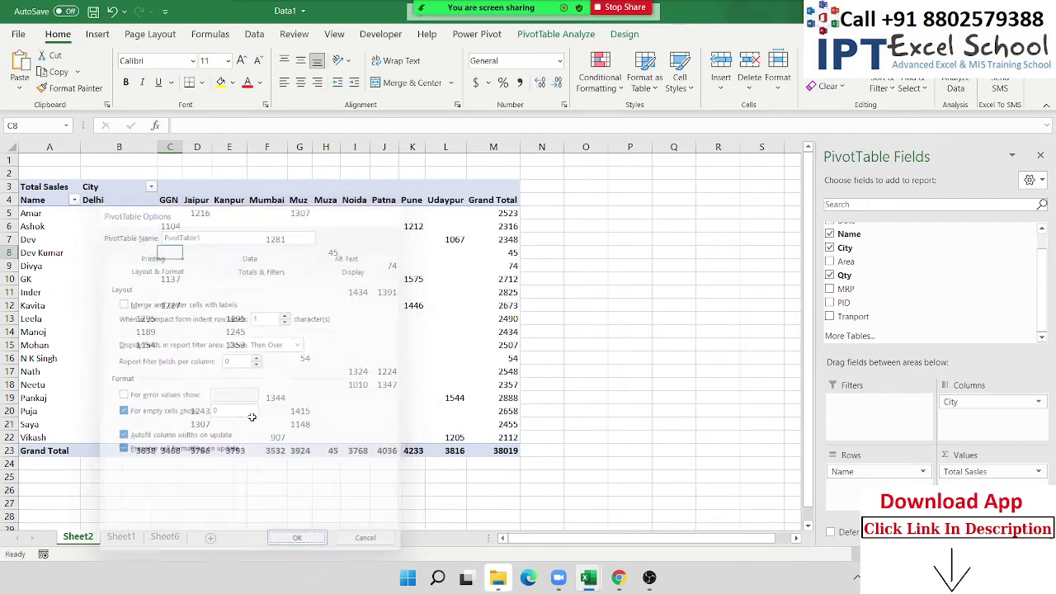
{"action": "left_click", "coordinate": [283, 305]}
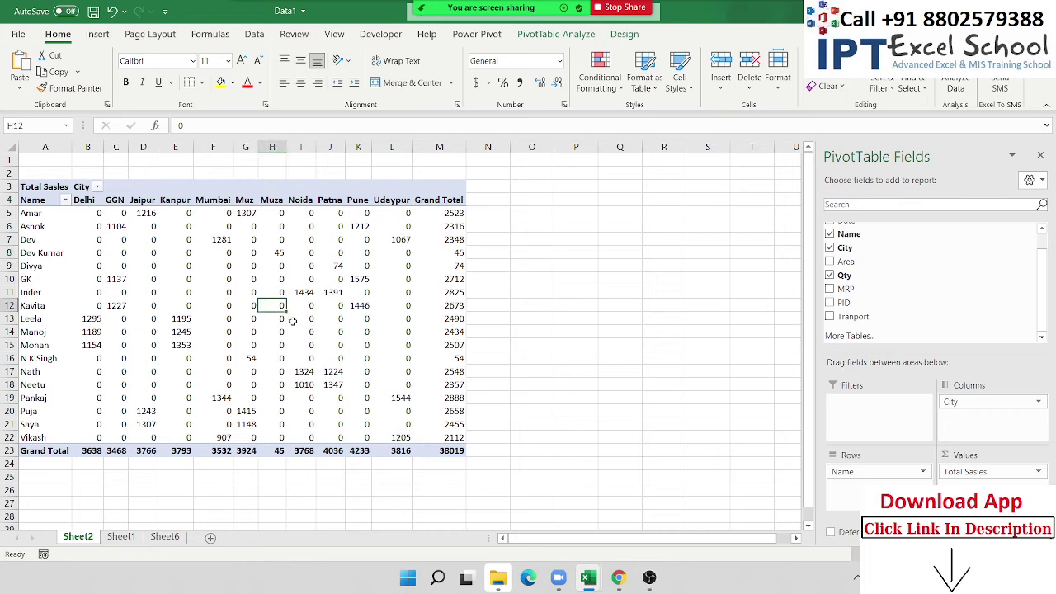
{"action": "left_click", "coordinate": [312, 359]}
{"action": "left_click", "coordinate": [365, 386]}
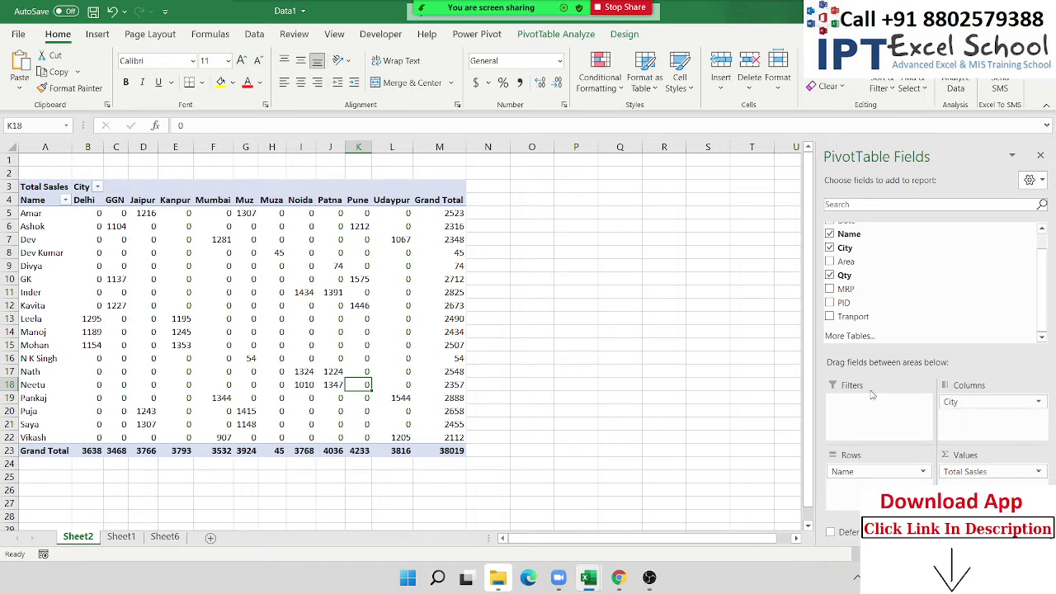
{"action": "left_click_drag", "start_coordinate": [83, 201], "coordinate": [406, 208]}
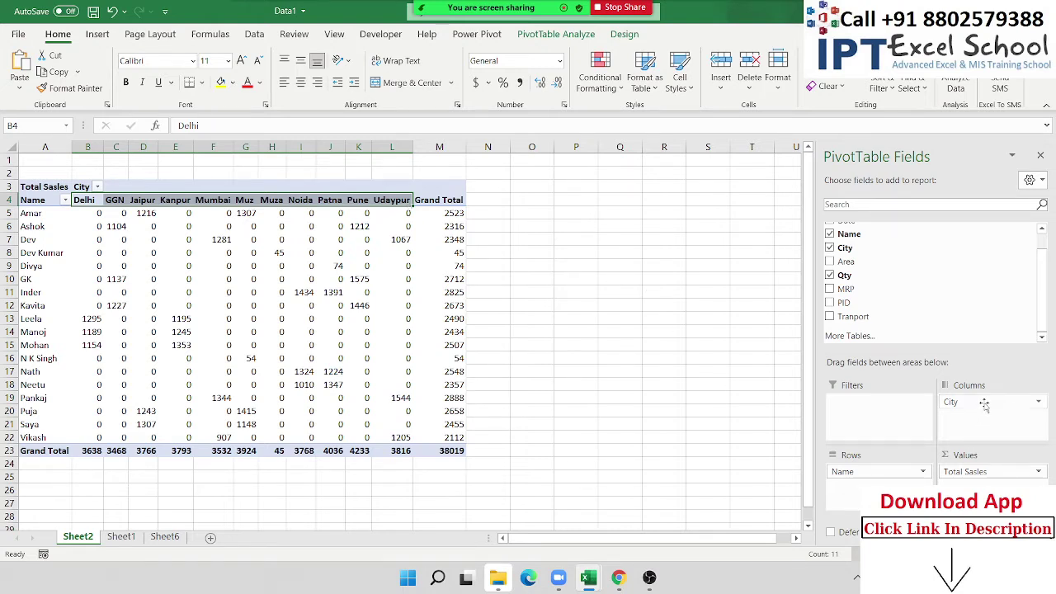
- Move City from Columns into Rows, placed above Name
{"action": "left_click_drag", "start_coordinate": [990, 402], "coordinate": [874, 486]}
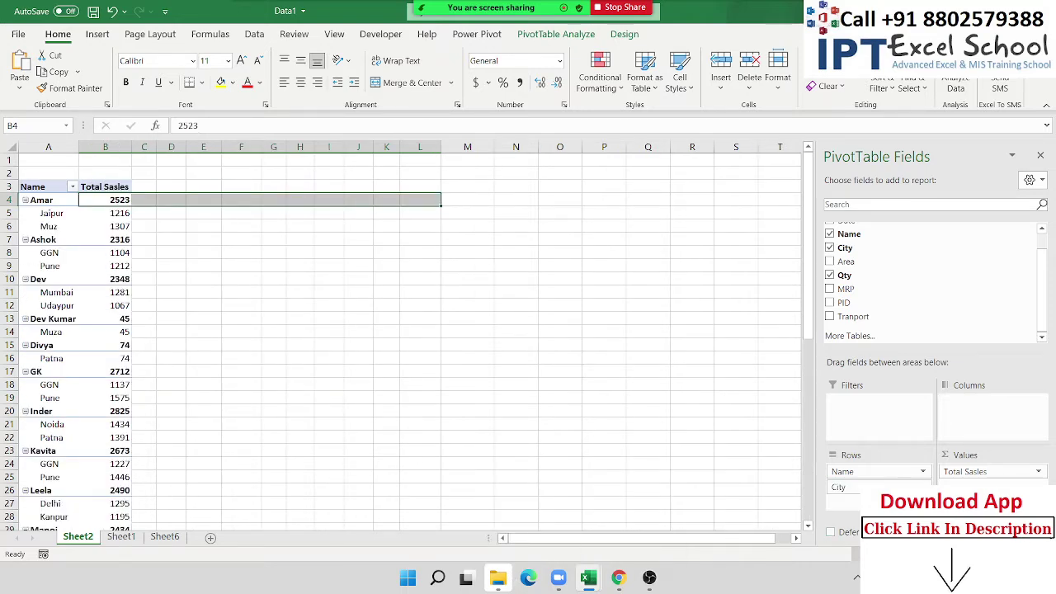
{"action": "left_click_drag", "start_coordinate": [849, 487], "coordinate": [875, 467]}
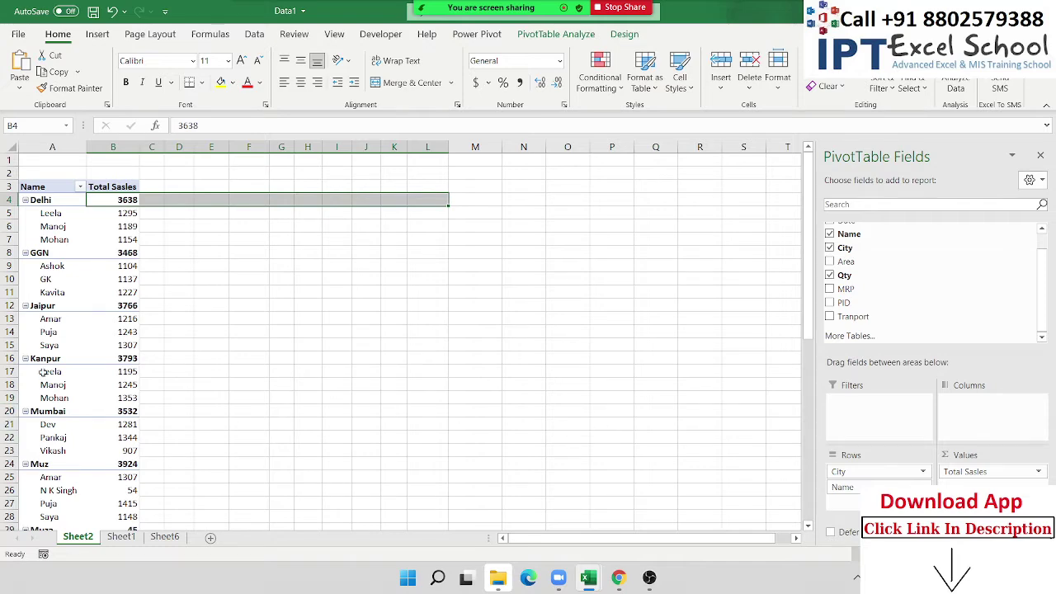
{"action": "scroll", "coordinate": [43, 373], "scroll_direction": "down", "scroll_amount": 4}
- Collapse and re-expand the Delhi group with its +/- button
{"action": "scroll", "coordinate": [81, 309], "scroll_direction": "up", "scroll_amount": 4}
{"action": "left_click", "coordinate": [81, 307]}
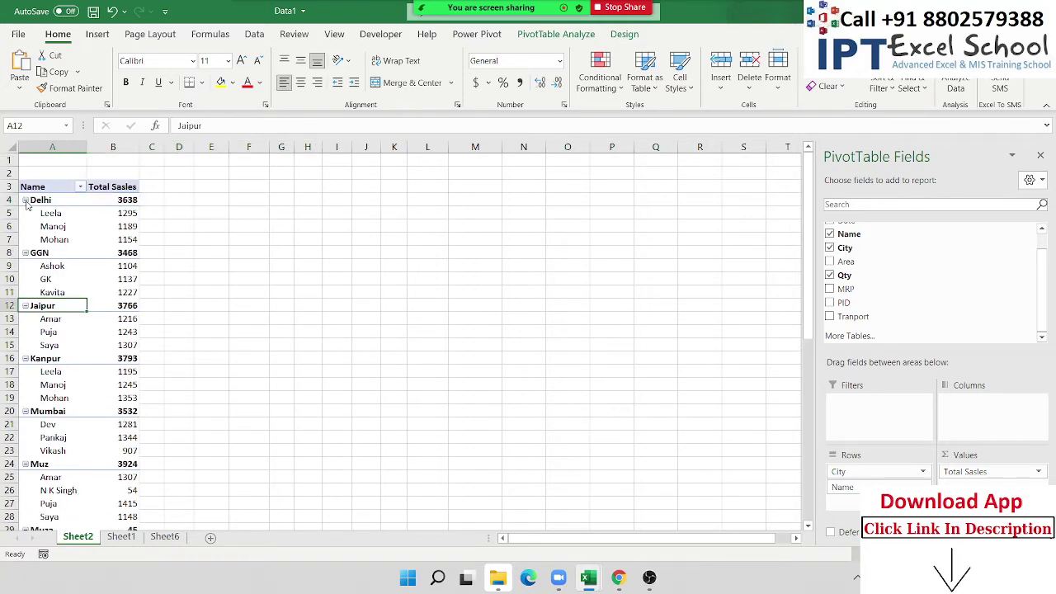
{"action": "left_click", "coordinate": [26, 201]}
{"action": "left_click", "coordinate": [26, 201]}
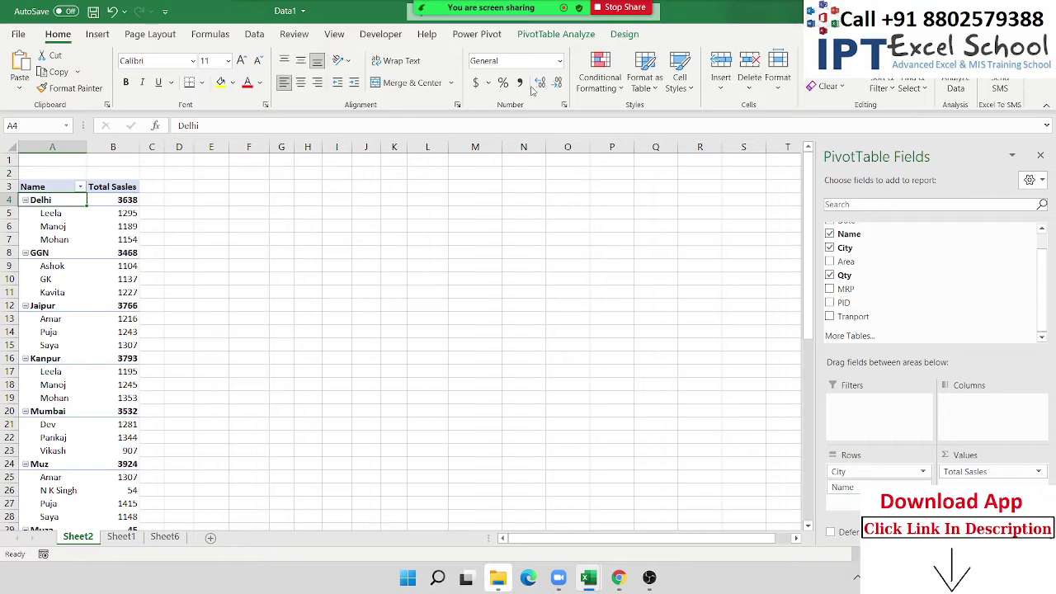
- Collapse the whole City field from PivotTable Analyze so only city totals show
{"action": "left_click", "coordinate": [556, 34]}
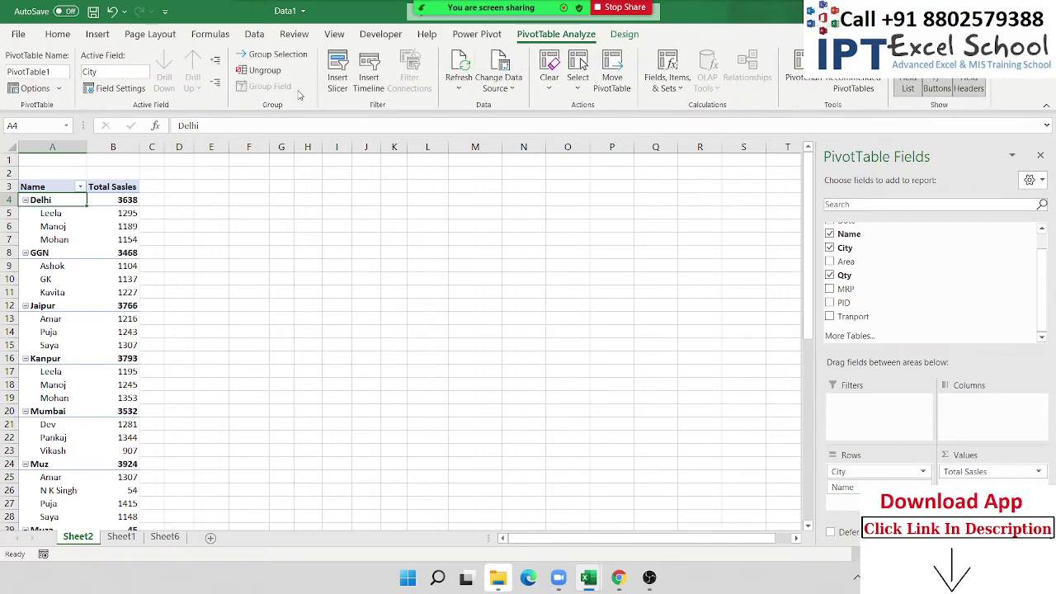
{"action": "left_click", "coordinate": [214, 85]}
{"action": "left_click", "coordinate": [214, 61]}
{"action": "left_click", "coordinate": [214, 84]}
{"action": "left_click", "coordinate": [196, 226]}
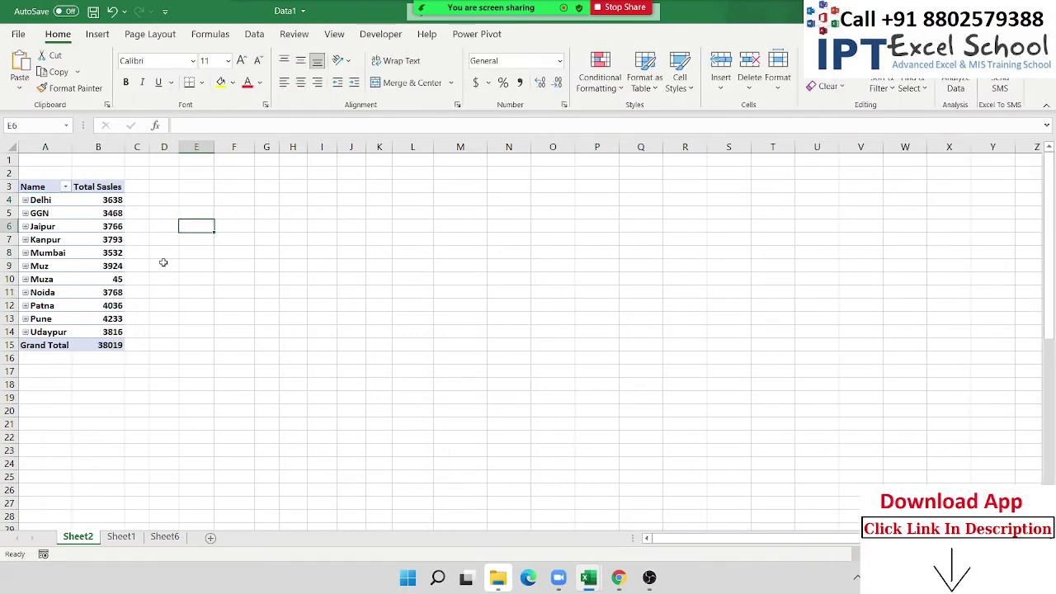
{"action": "left_click", "coordinate": [85, 281]}
{"action": "mouse_move", "coordinate": [98, 279]}
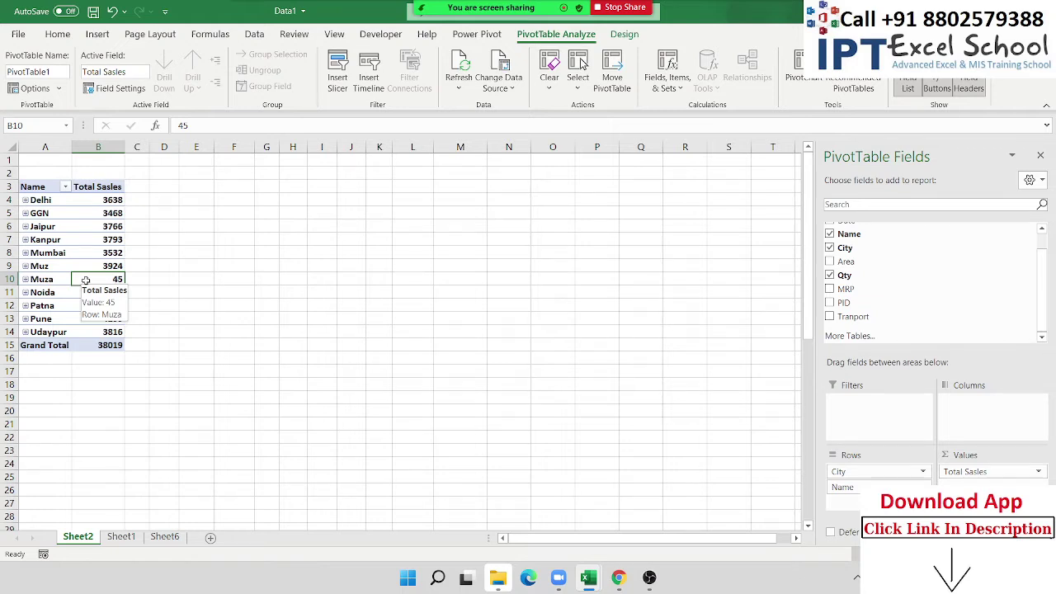
- Expand Jaipur to view Amar, Puja and Saya, then collapse it again
{"action": "left_click", "coordinate": [24, 226]}
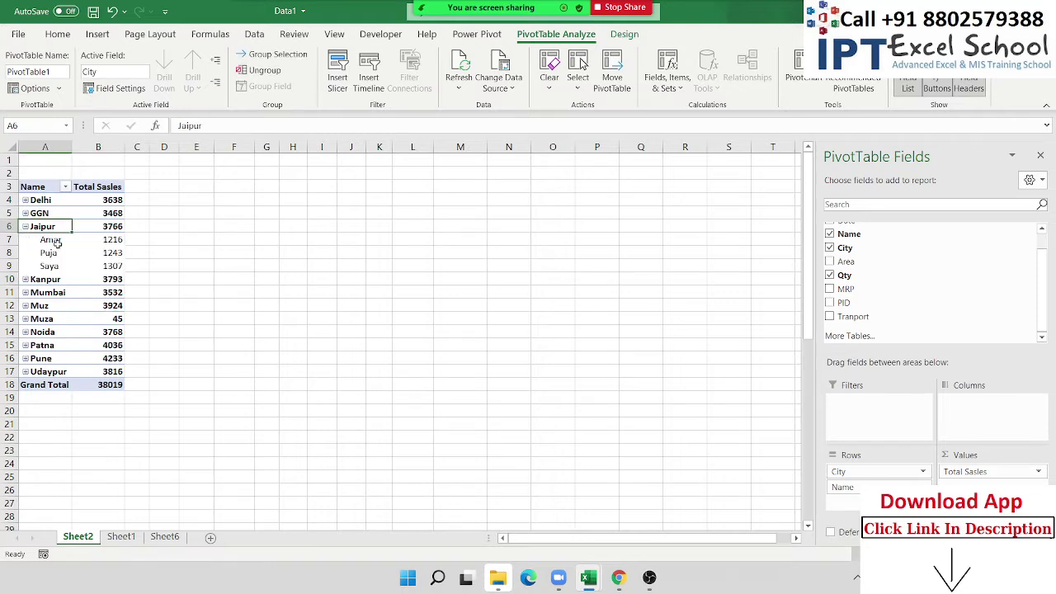
{"action": "left_click_drag", "start_coordinate": [57, 242], "coordinate": [115, 267]}
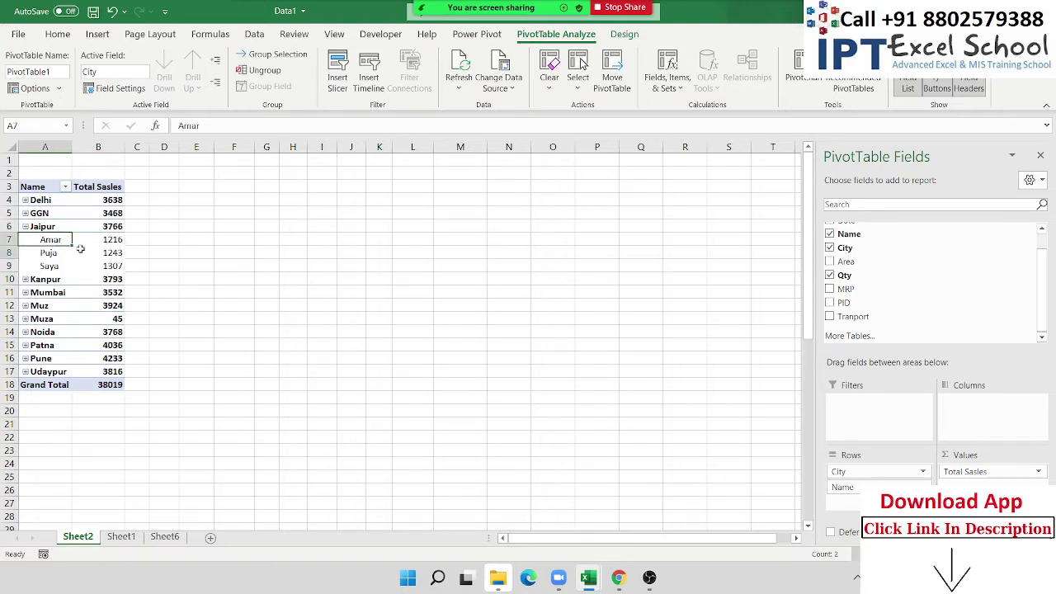
{"action": "left_click", "coordinate": [26, 227]}
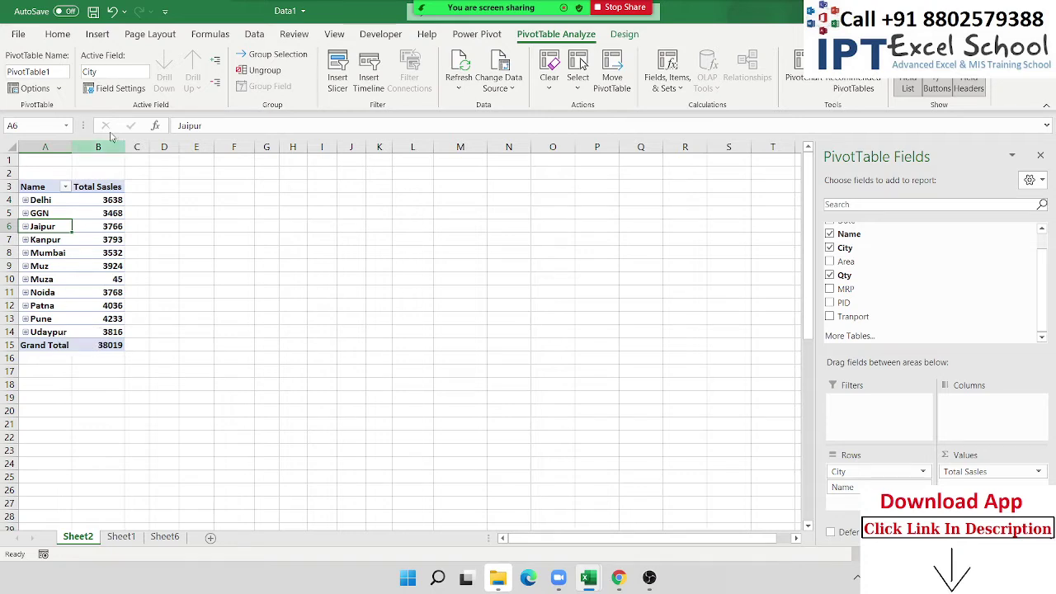
- Expand every city with Expand Field, then paste column A as values into L1
{"action": "left_click", "coordinate": [214, 63]}
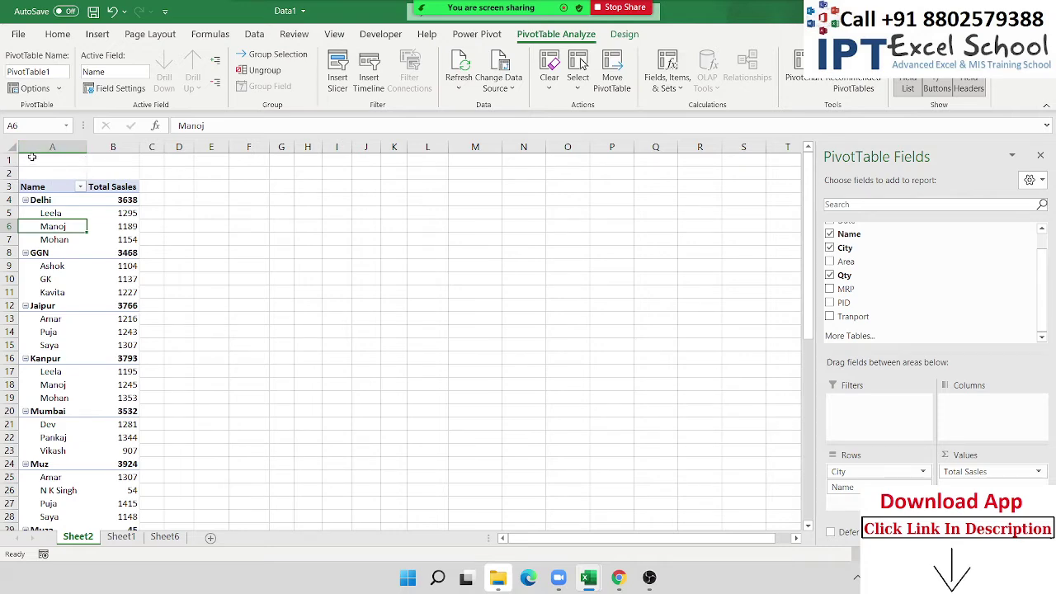
{"action": "left_click", "coordinate": [32, 148]}
{"action": "key", "text": "ctrl+c"}
{"action": "left_click", "coordinate": [426, 160]}
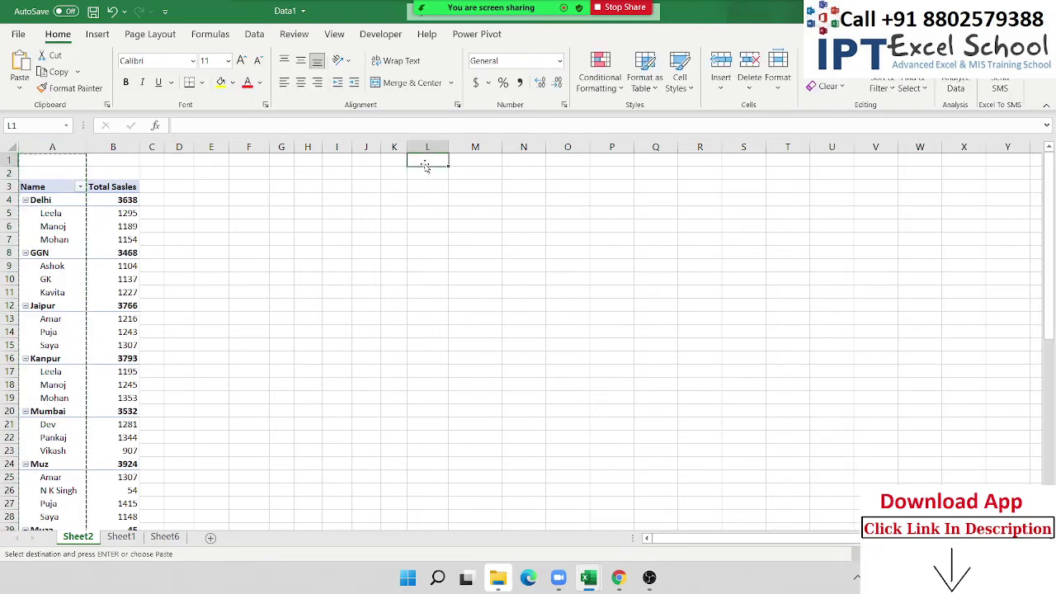
{"action": "left_click", "coordinate": [14, 91]}
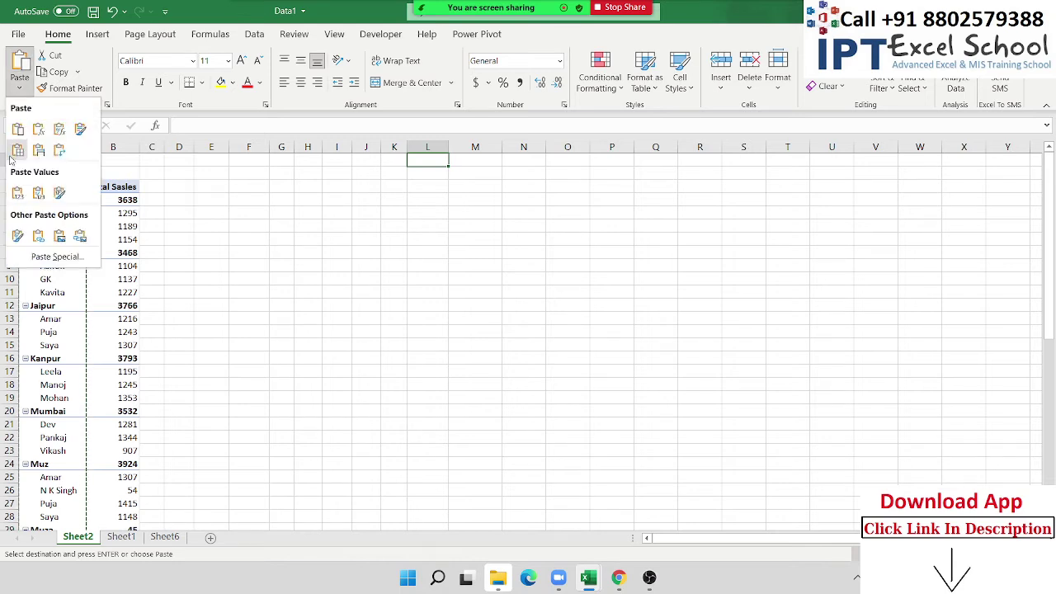
{"action": "left_click", "coordinate": [17, 193]}
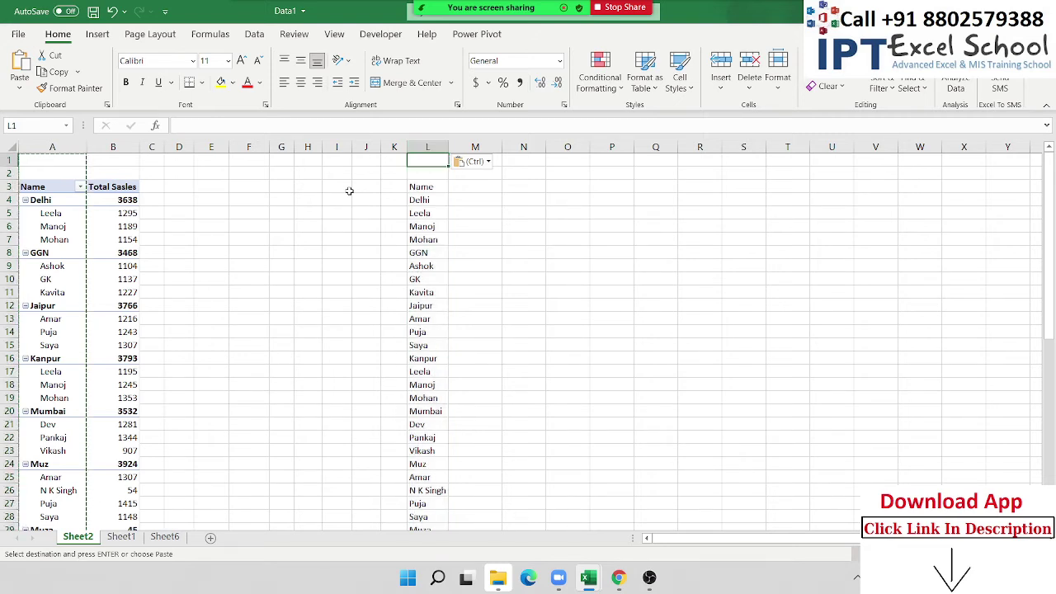
- Undo the pasted values and return to Leela in the pivot
{"action": "key", "text": "ctrl+z"}
{"action": "key", "text": "Left"}
{"action": "key", "text": "Left"}
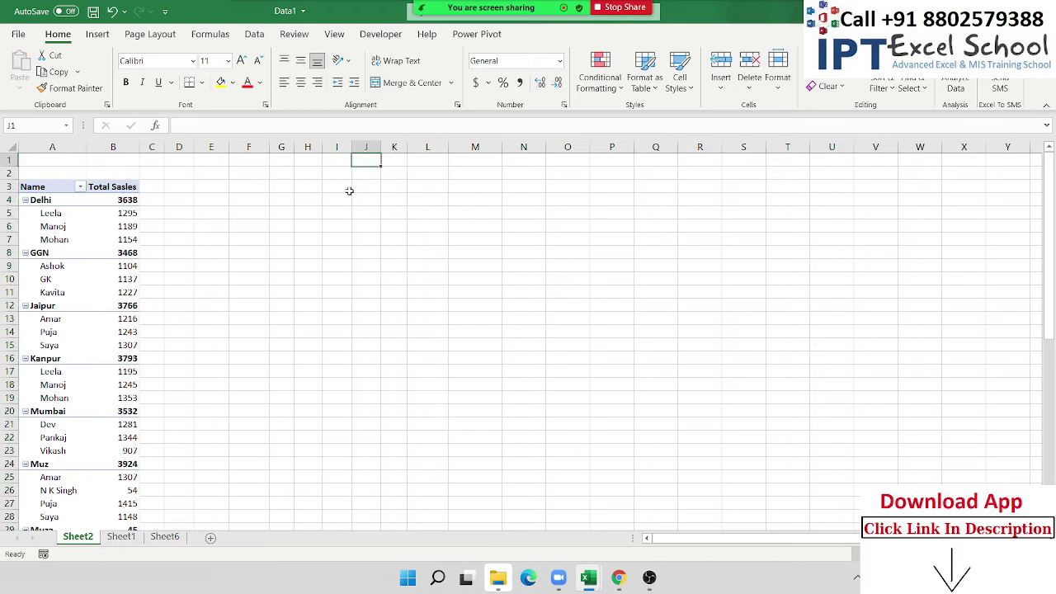
{"action": "key", "text": "Left"}
{"action": "key", "text": "Left"}
{"action": "key", "text": "Left"}
{"action": "key", "text": "Left"}
{"action": "key", "text": "Left"}
{"action": "key", "text": "Down"}
{"action": "key", "text": "Down"}
{"action": "key", "text": "Down"}
{"action": "key", "text": "Down"}
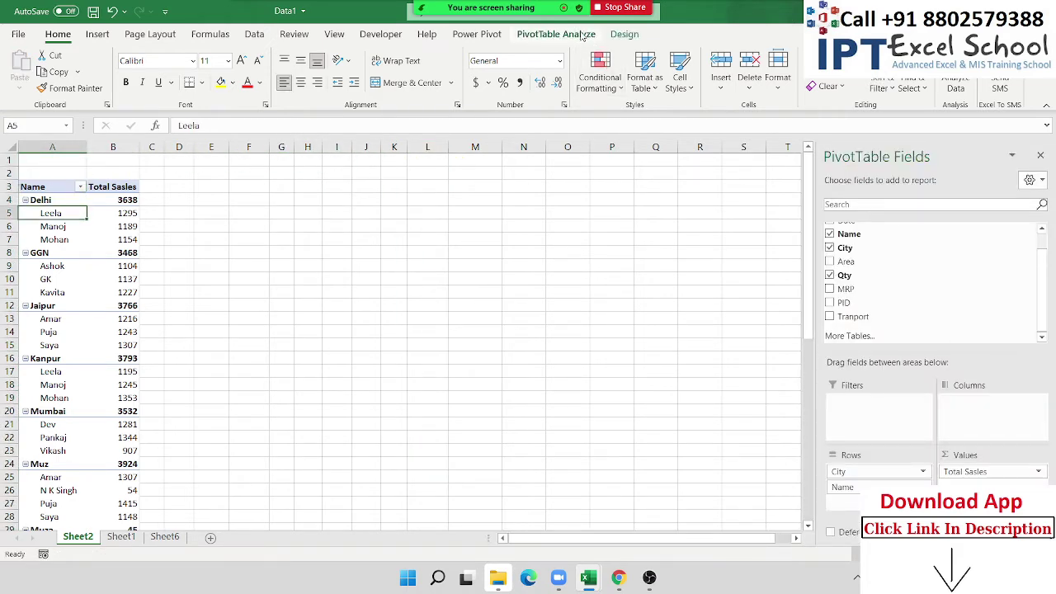
- Enable Classic PivotTable layout on the Display page of PivotTable Options
{"action": "left_click", "coordinate": [625, 34]}
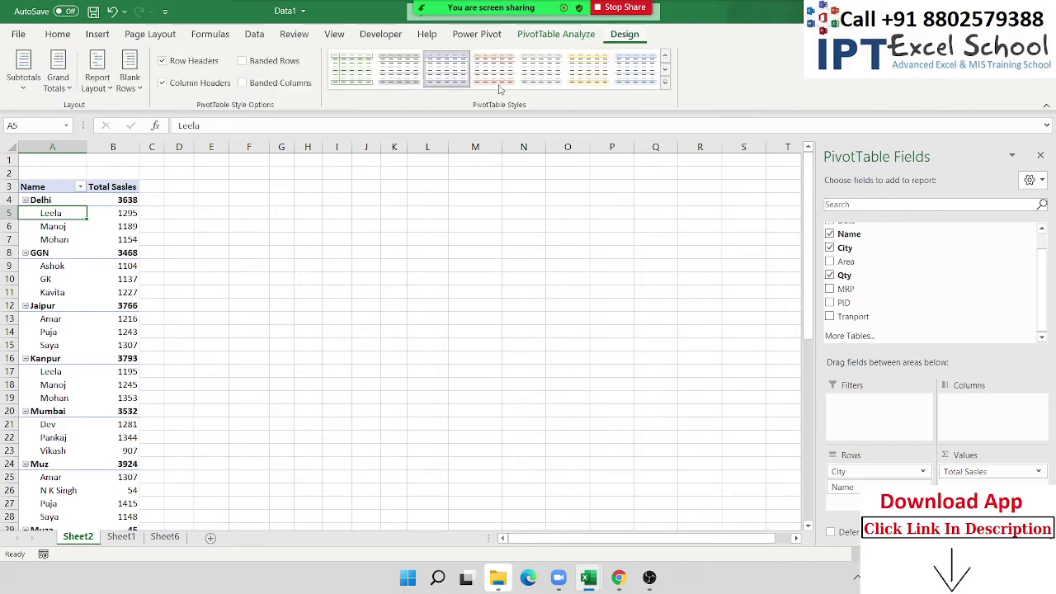
{"action": "right_click", "coordinate": [74, 237]}
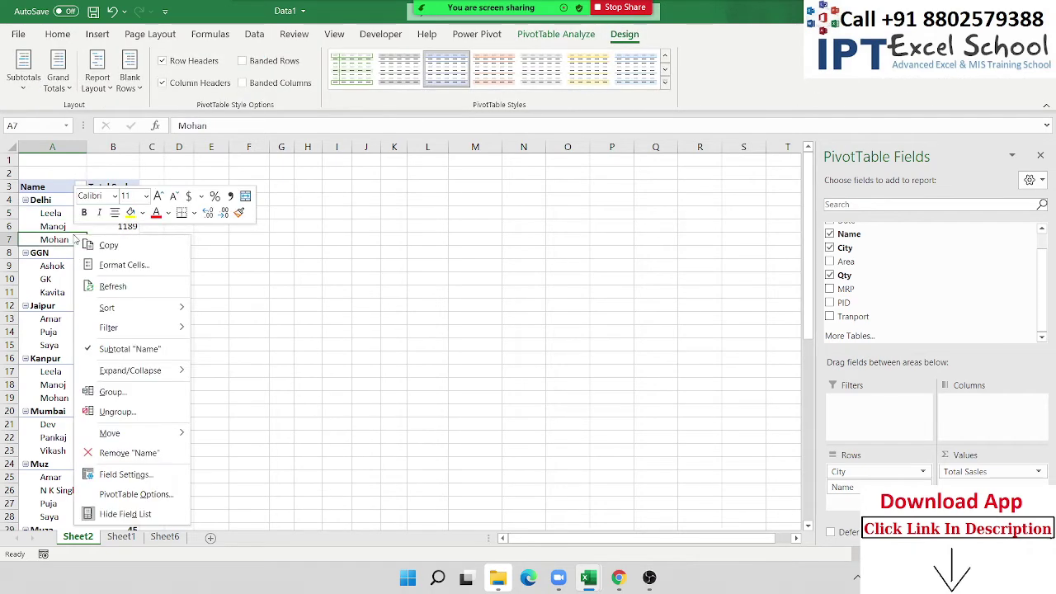
{"action": "left_click", "coordinate": [126, 493]}
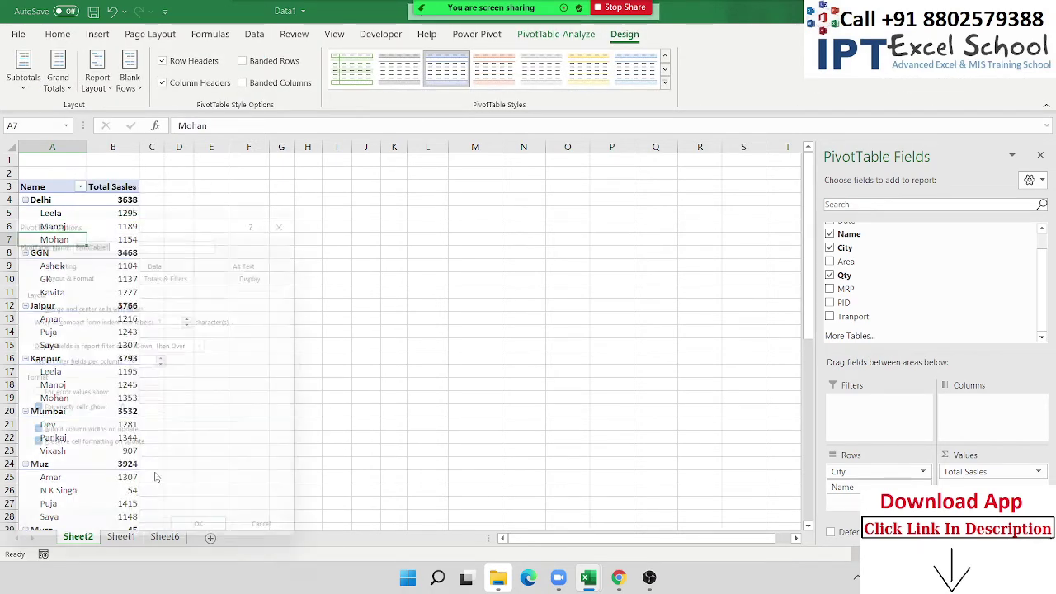
{"action": "left_click", "coordinate": [257, 277]}
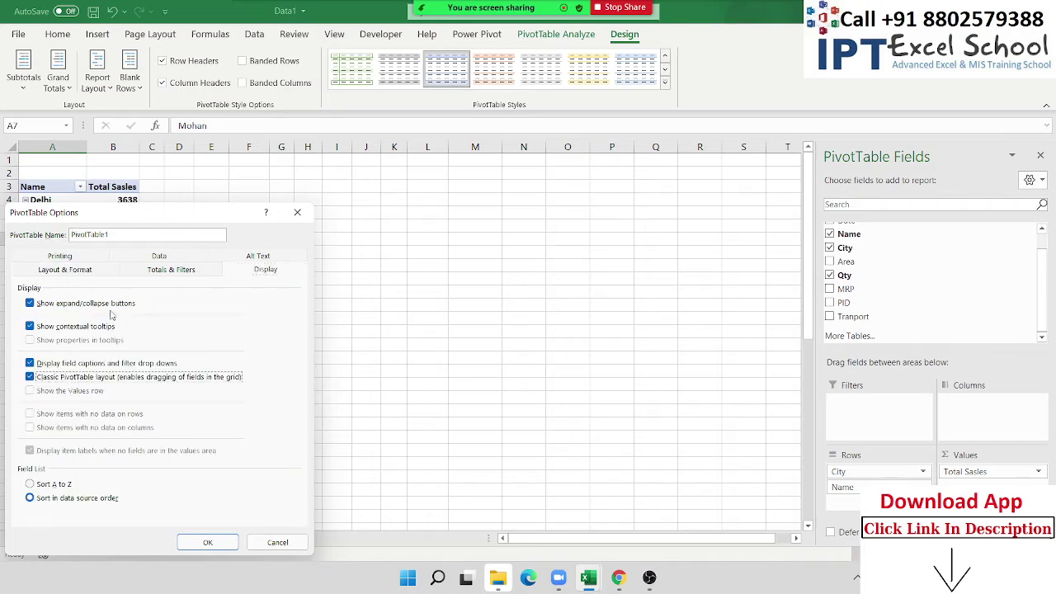
{"action": "left_click_drag", "start_coordinate": [128, 211], "coordinate": [453, 169]}
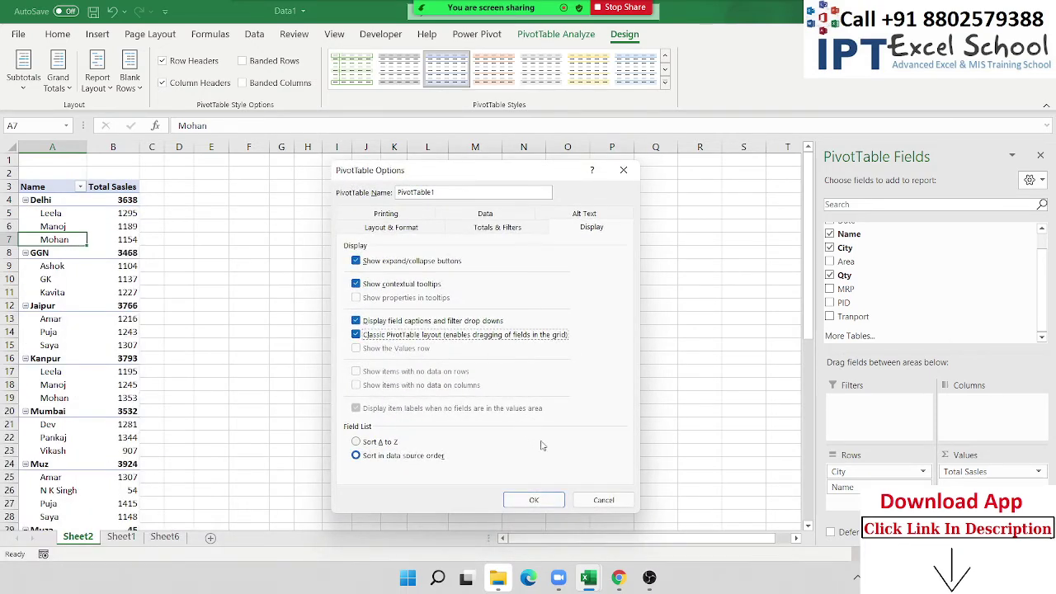
{"action": "left_click", "coordinate": [536, 499]}
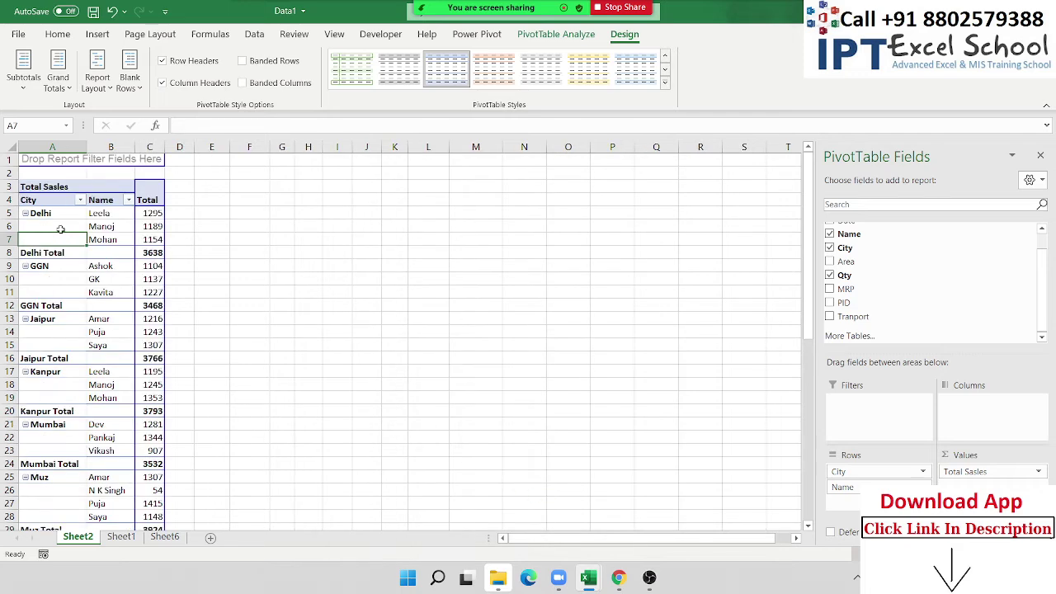
- Check Report Layout, then review the Delhi, GGN (3468) and Jaipur Total rows
{"action": "left_click", "coordinate": [96, 78]}
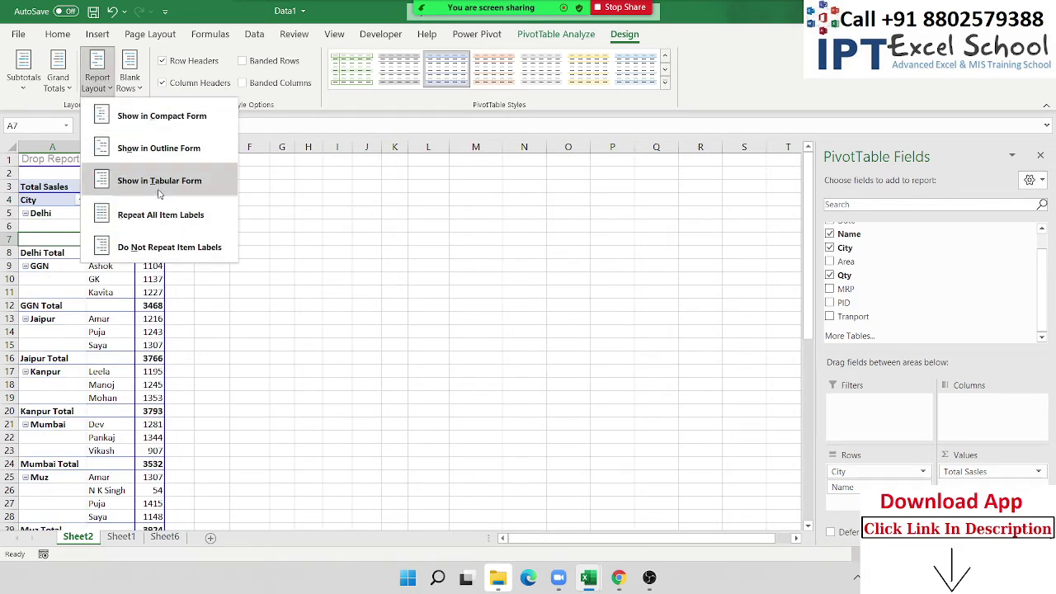
{"action": "left_click", "coordinate": [111, 293]}
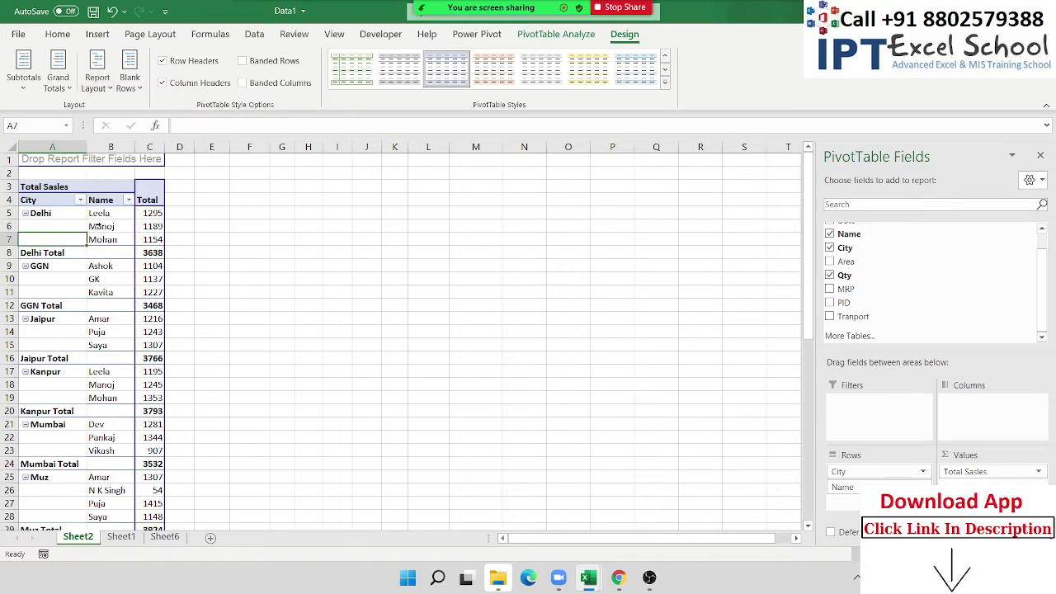
{"action": "left_click", "coordinate": [152, 226]}
{"action": "left_click", "coordinate": [152, 305]}
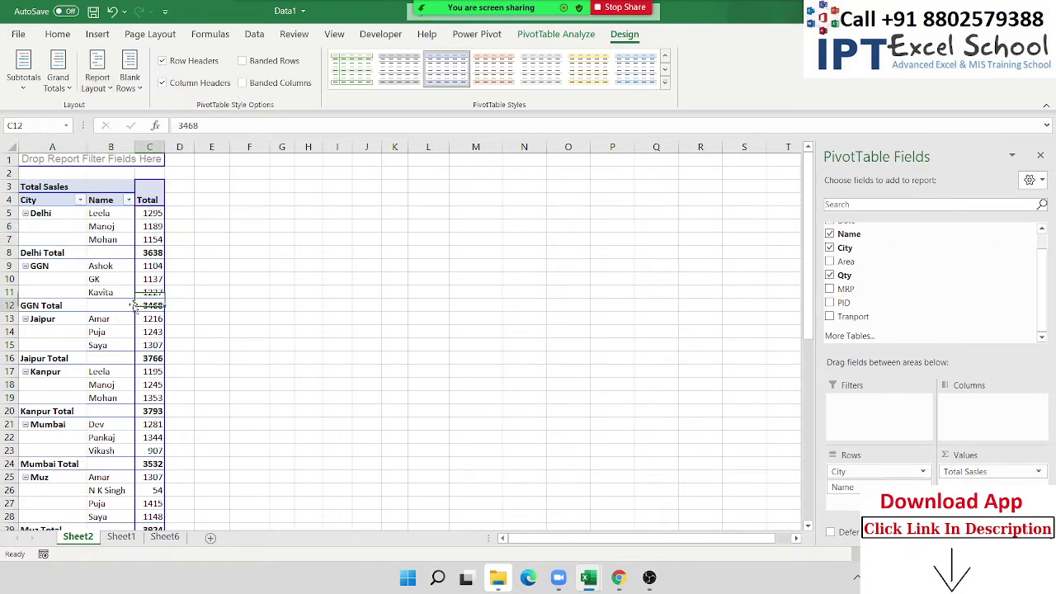
{"action": "left_click", "coordinate": [65, 251]}
{"action": "left_click", "coordinate": [46, 309]}
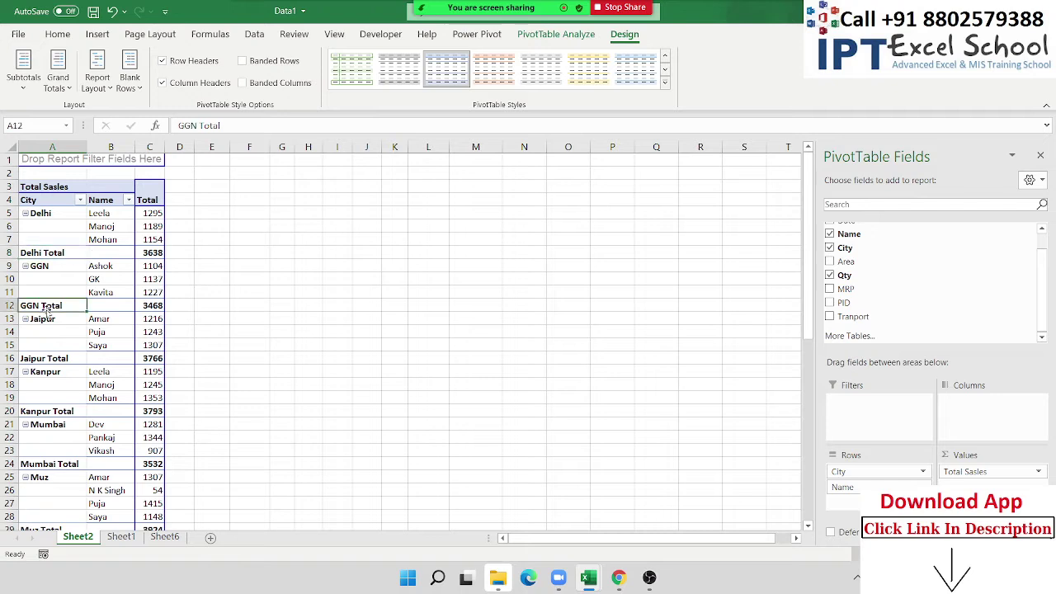
{"action": "left_click", "coordinate": [47, 357]}
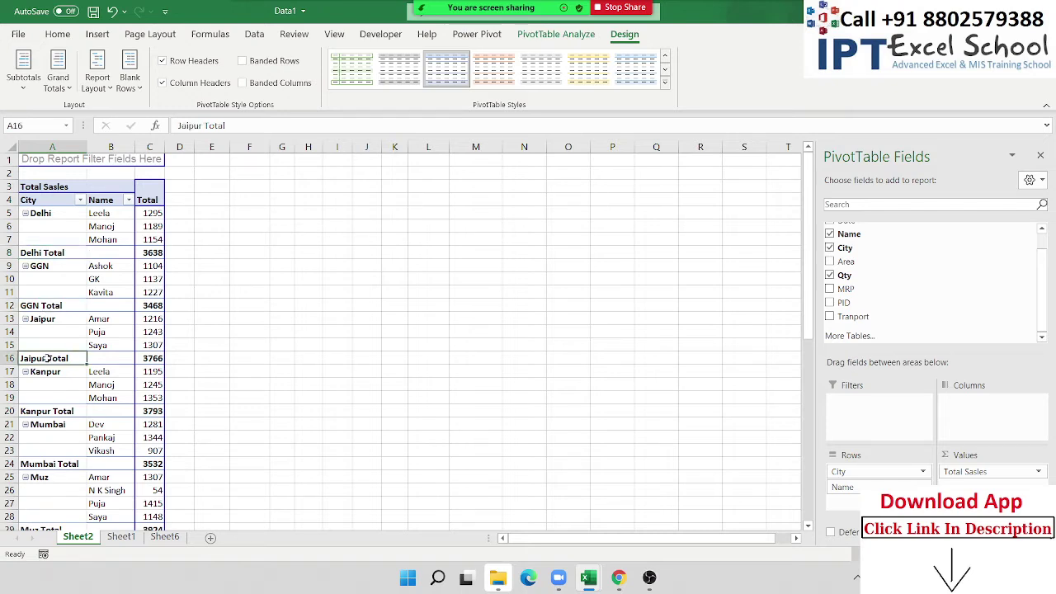
{"action": "left_click", "coordinate": [34, 252]}
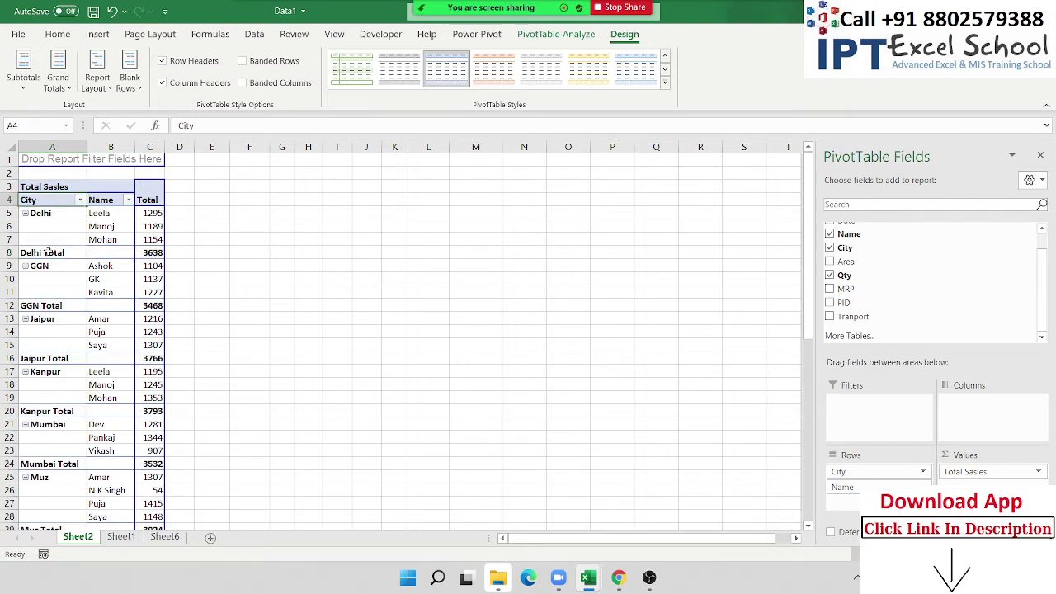
{"action": "left_click", "coordinate": [48, 253]}
- Uncheck Subtotal "City" to remove the city total rows
{"action": "right_click", "coordinate": [50, 254]}
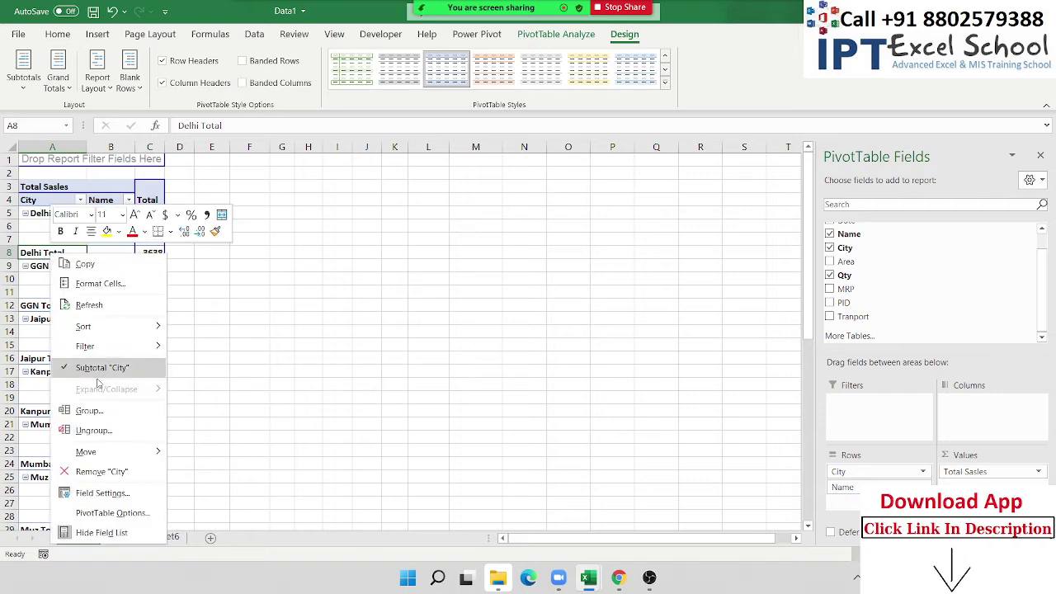
{"action": "left_click", "coordinate": [97, 372]}
{"action": "left_click", "coordinate": [52, 226]}
{"action": "right_click", "coordinate": [53, 224]}
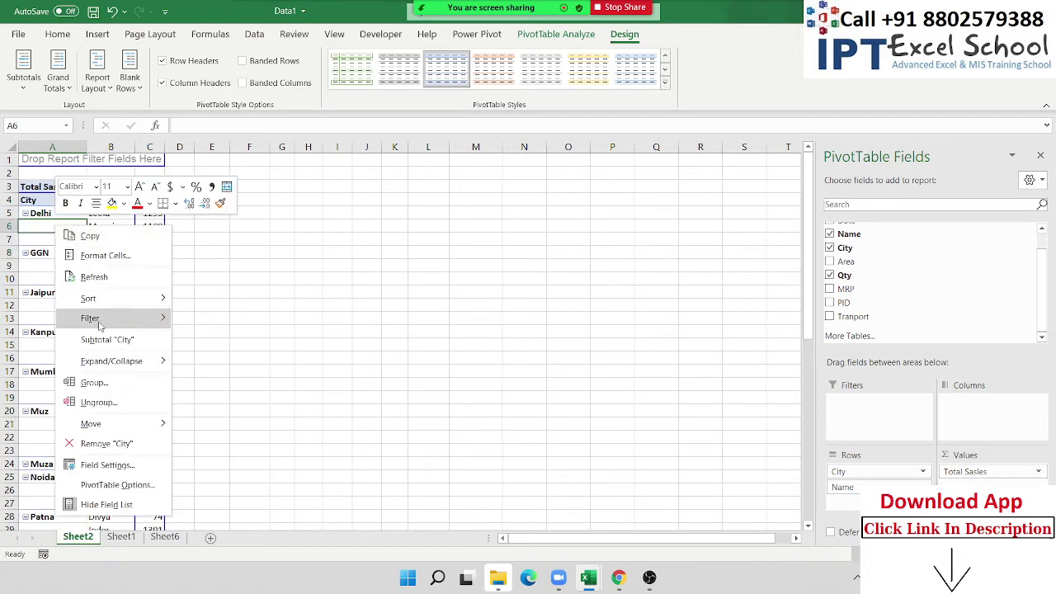
{"action": "key", "text": "Escape"}
- Inspect the Delhi and GGN labels and Kanpur's Total of 1195 in the pivot
{"action": "left_click", "coordinate": [61, 215]}
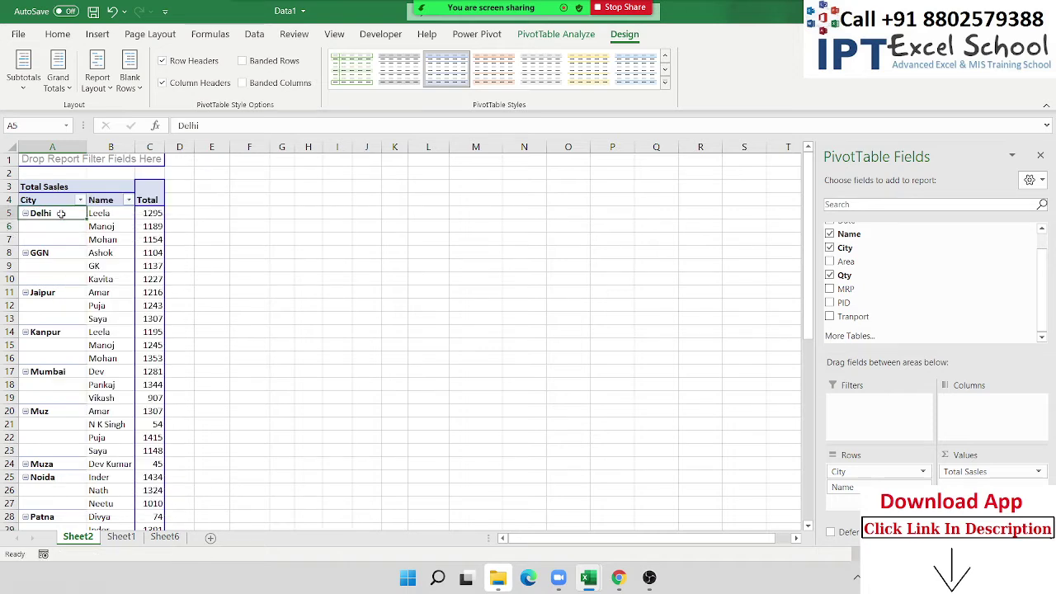
{"action": "right_click", "coordinate": [62, 214]}
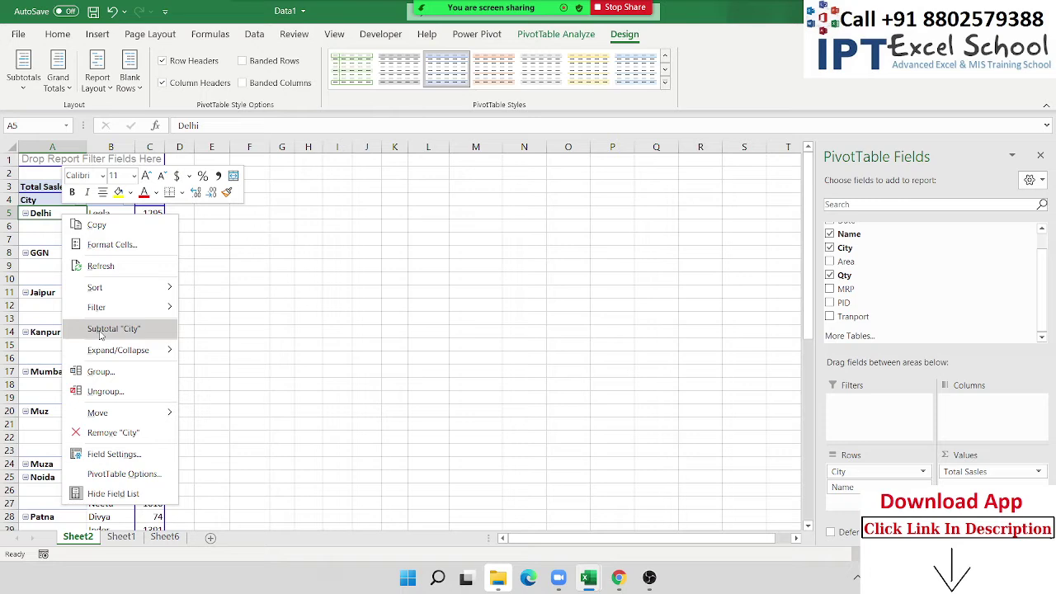
{"action": "key", "text": "Escape"}
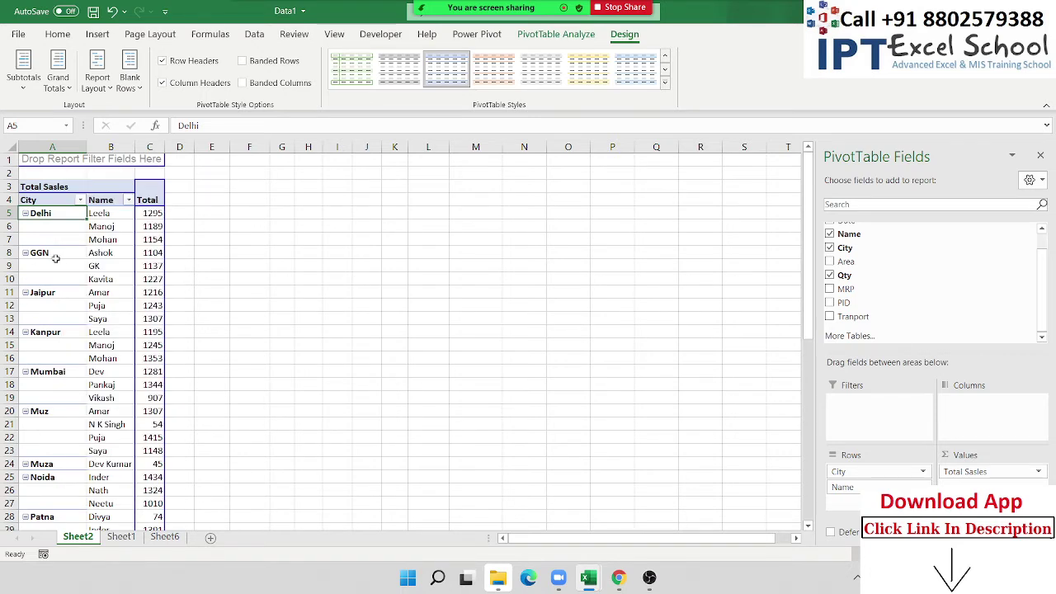
{"action": "left_click", "coordinate": [55, 257]}
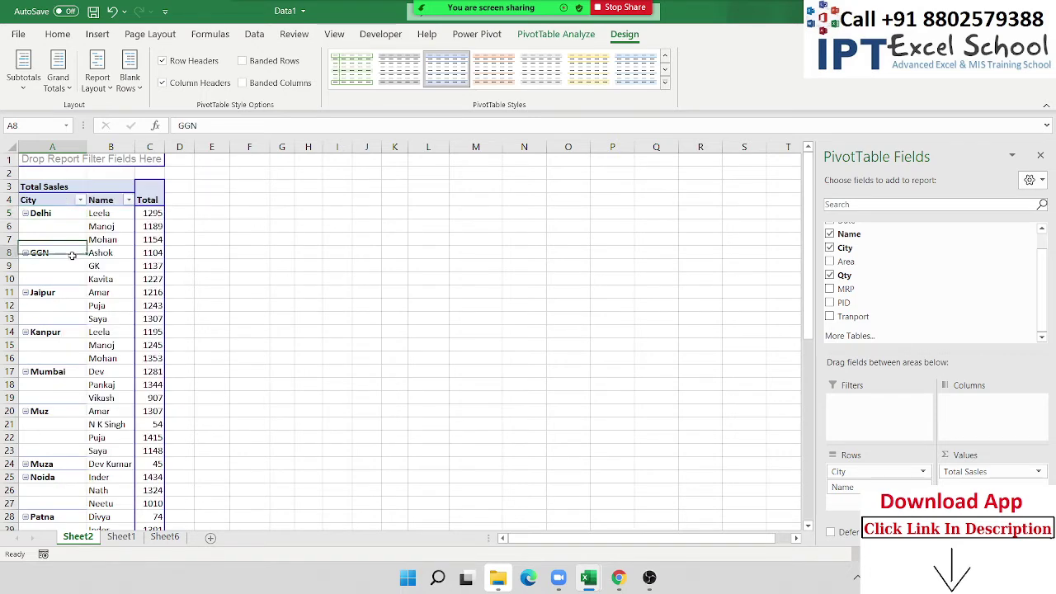
{"action": "left_click", "coordinate": [159, 265]}
{"action": "left_click", "coordinate": [167, 333]}
{"action": "scroll", "coordinate": [165, 354], "scroll_direction": "down", "scroll_amount": 6}
{"action": "scroll", "coordinate": [159, 396], "scroll_direction": "up", "scroll_amount": 6}
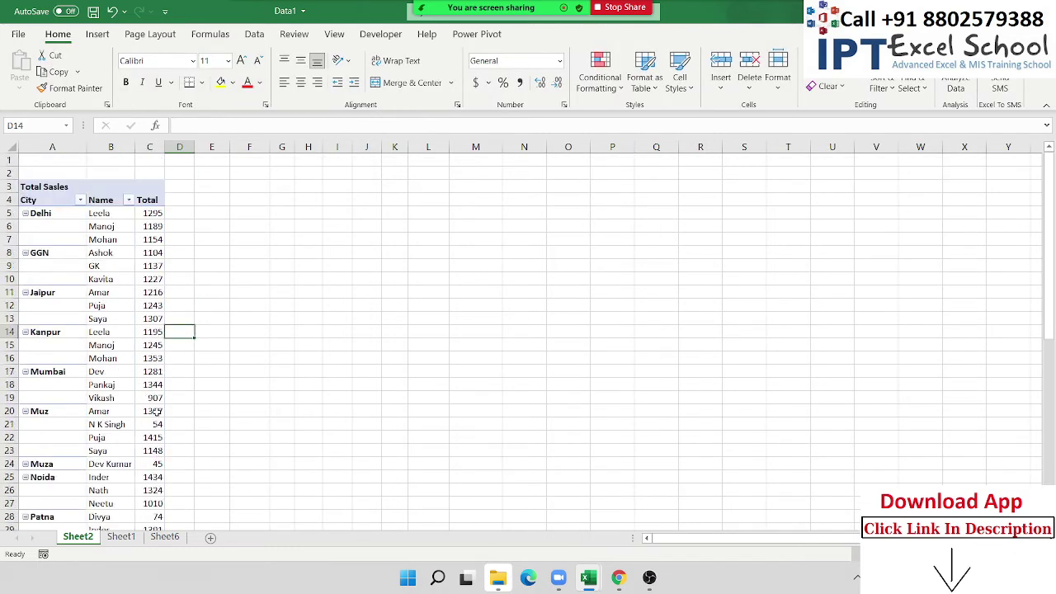
{"action": "left_click", "coordinate": [141, 331]}
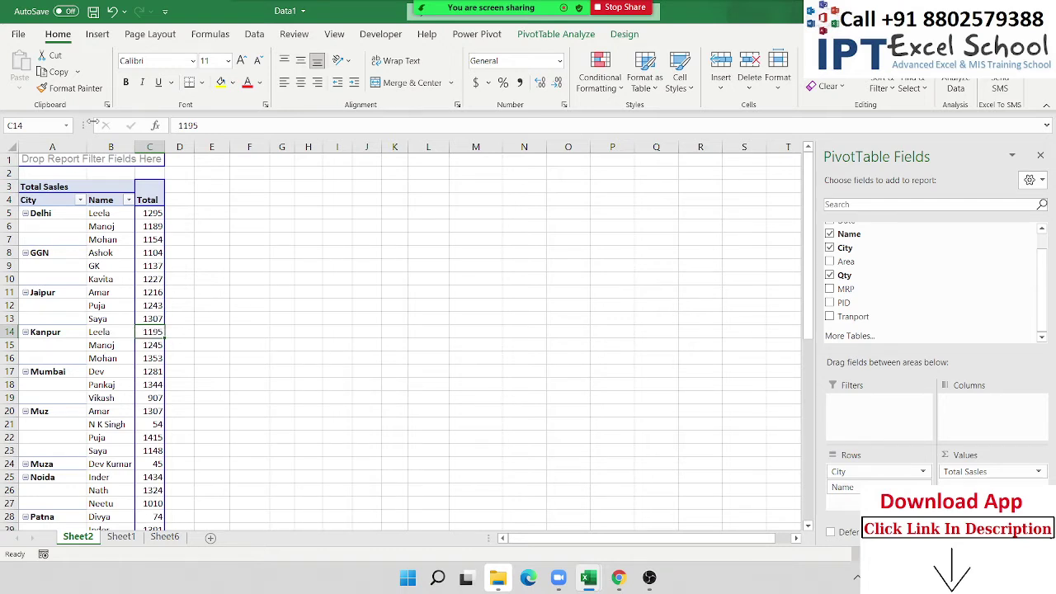
- Copy pivot columns A to C and paste them as values at N1
{"action": "left_click", "coordinate": [57, 146]}
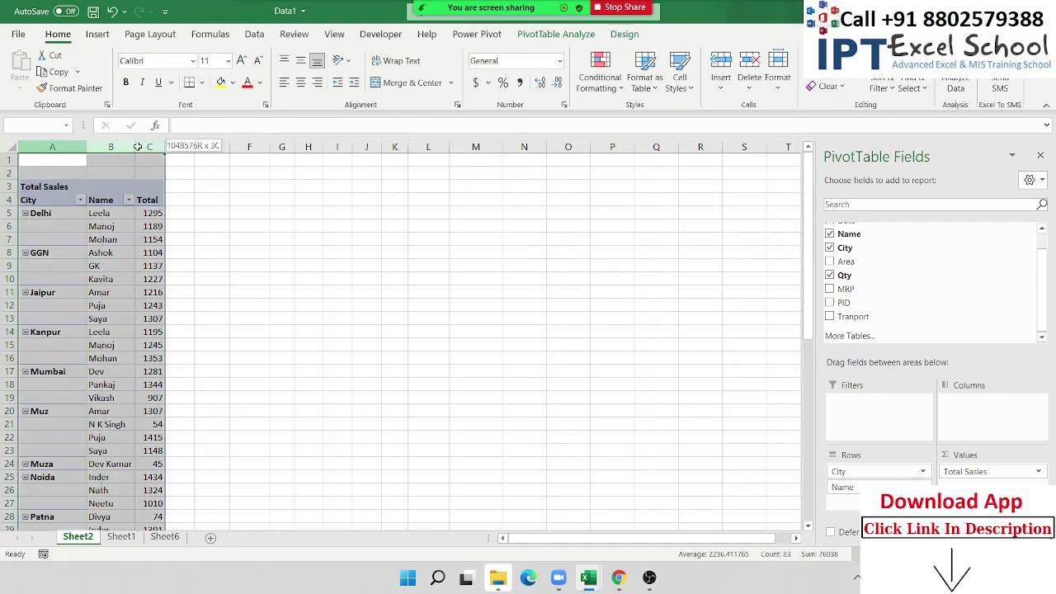
{"action": "left_click_drag", "start_coordinate": [57, 146], "coordinate": [149, 146]}
{"action": "key", "text": "ctrl+c"}
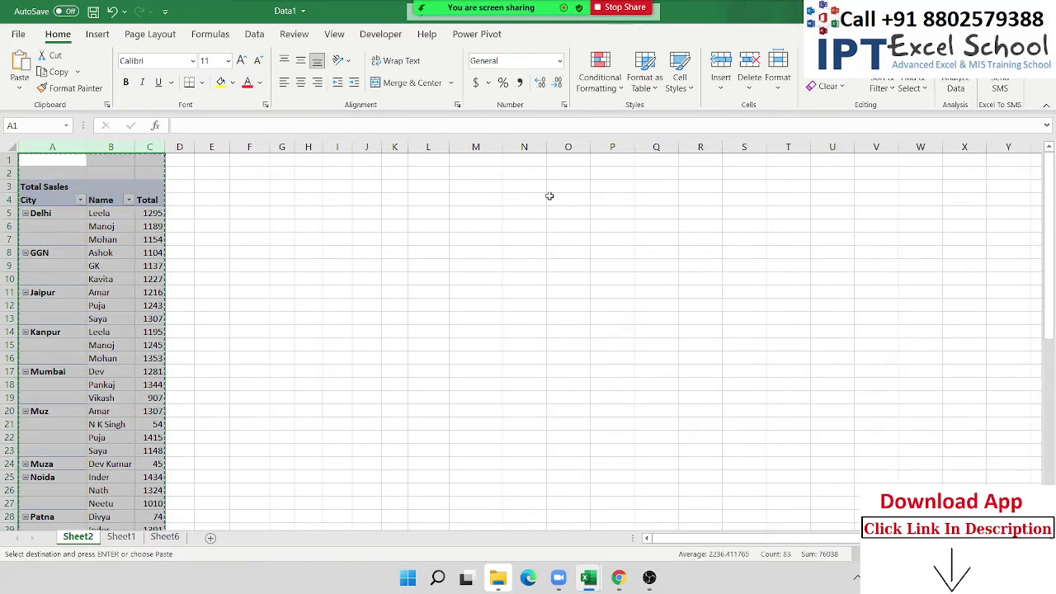
{"action": "left_click", "coordinate": [549, 199]}
{"action": "left_click", "coordinate": [535, 159]}
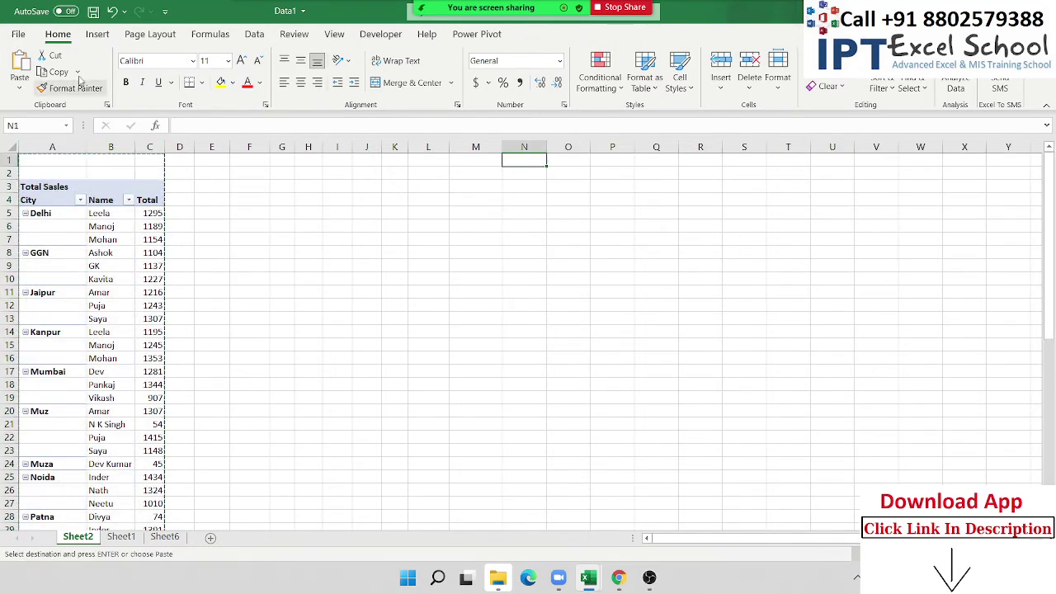
{"action": "left_click", "coordinate": [19, 82]}
{"action": "left_click", "coordinate": [18, 192]}
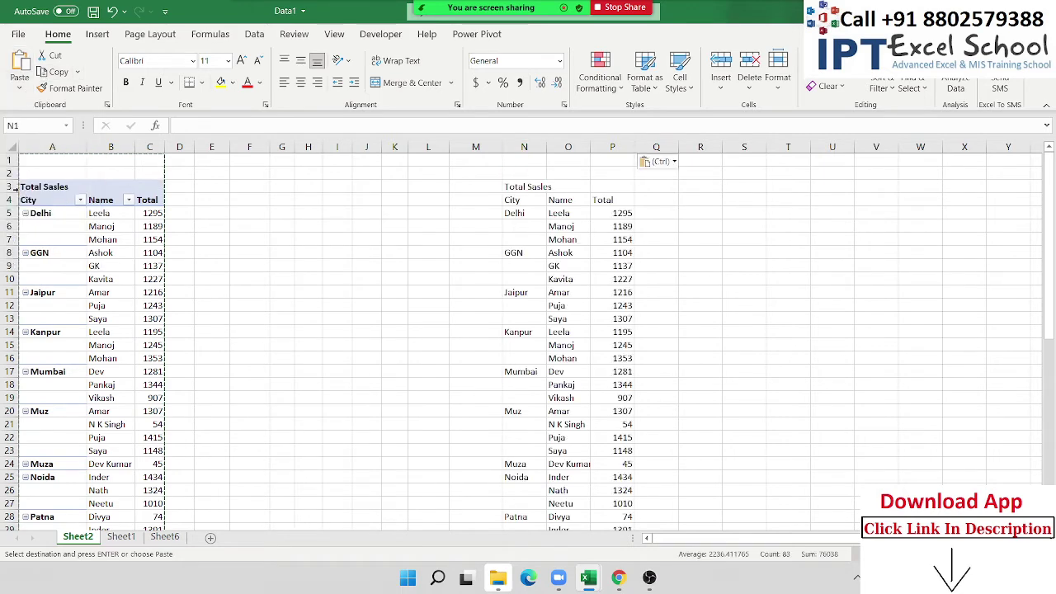
- Select the Delhi label in the copy and the blank cells under Delhi in the pivot
{"action": "left_click", "coordinate": [527, 222]}
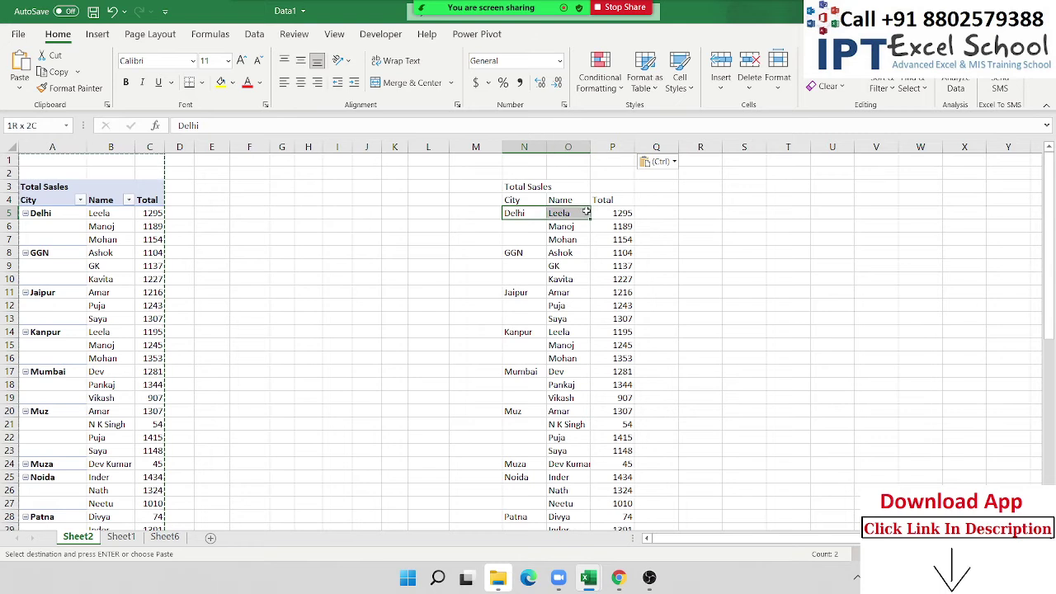
{"action": "mouse_move", "coordinate": [520, 213]}
{"action": "left_mouse_down"}
{"action": "mouse_move", "coordinate": [602, 213]}
{"action": "mouse_move", "coordinate": [581, 248]}
{"action": "mouse_move", "coordinate": [528, 241]}
{"action": "left_mouse_up"}
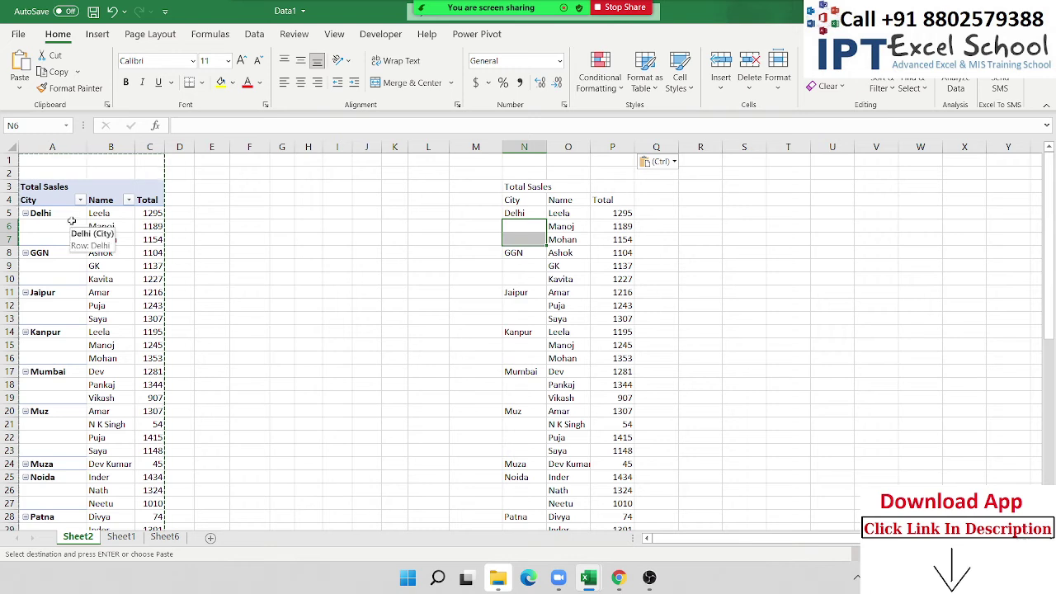
{"action": "left_click_drag", "start_coordinate": [70, 227], "coordinate": [70, 234]}
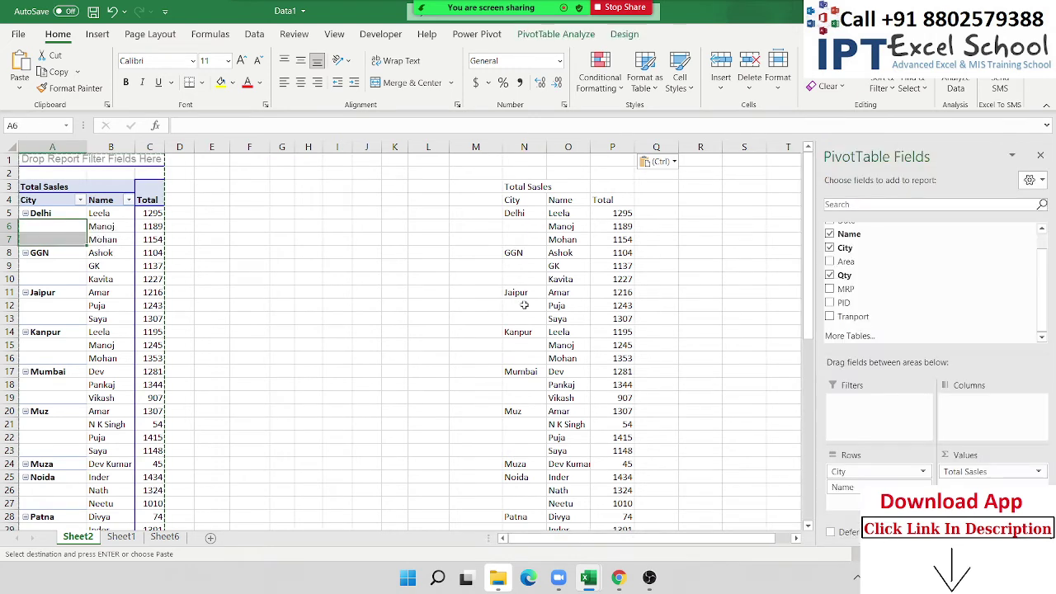
- Fill Delhi, GGN and Jaipur down into the blank city cells of the copy
{"action": "left_click_drag", "start_coordinate": [533, 226], "coordinate": [519, 240]}
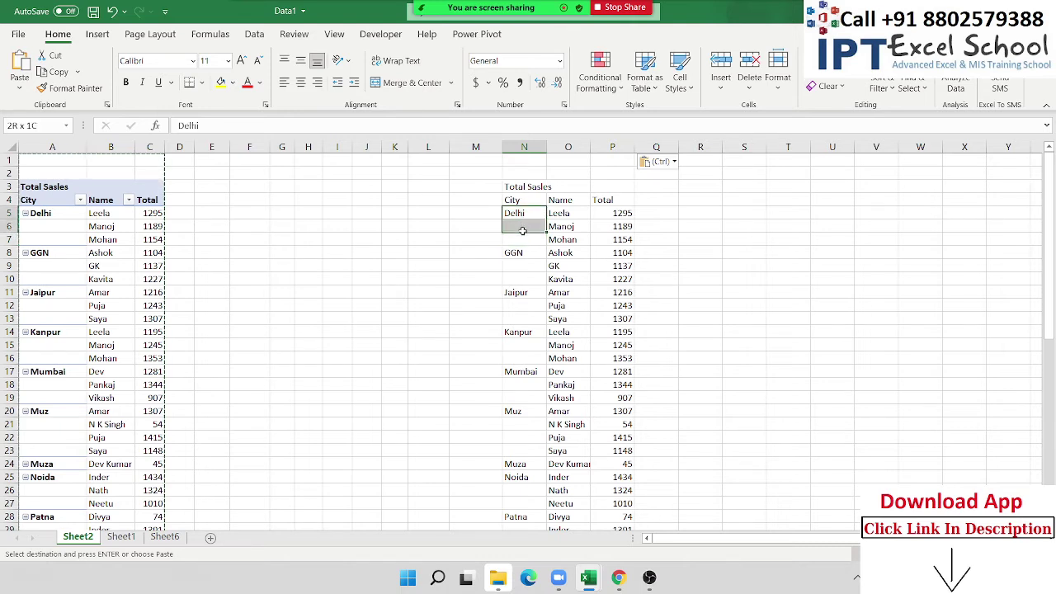
{"action": "key", "text": "Return"}
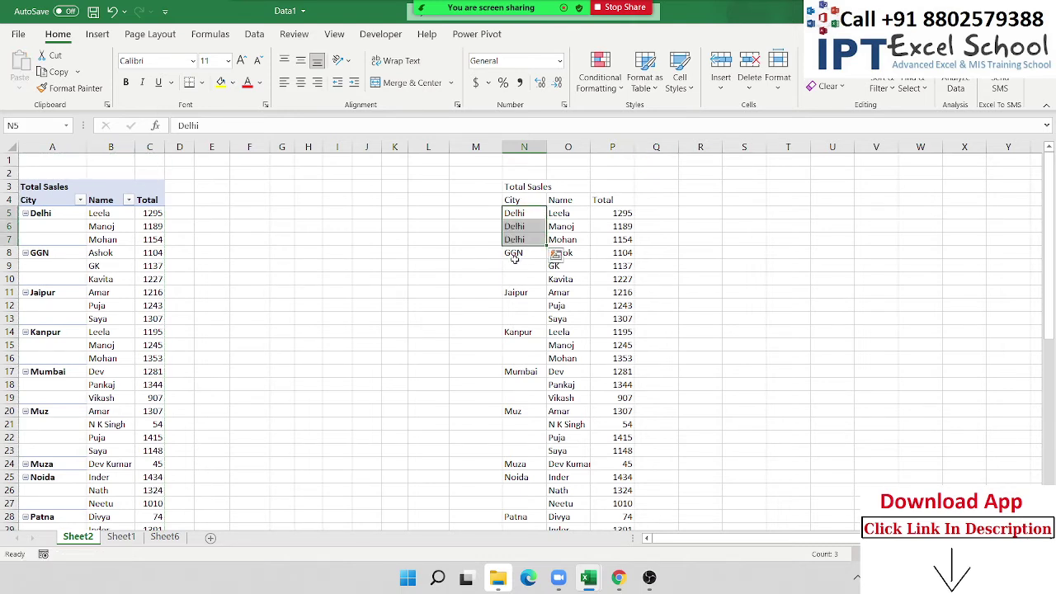
{"action": "mouse_move", "coordinate": [515, 252]}
{"action": "left_mouse_down"}
{"action": "mouse_move", "coordinate": [516, 318]}
{"action": "mouse_move", "coordinate": [533, 357]}
{"action": "left_mouse_up"}
{"action": "key", "text": "ctrl+d"}
{"action": "key", "text": "ctrl+d"}
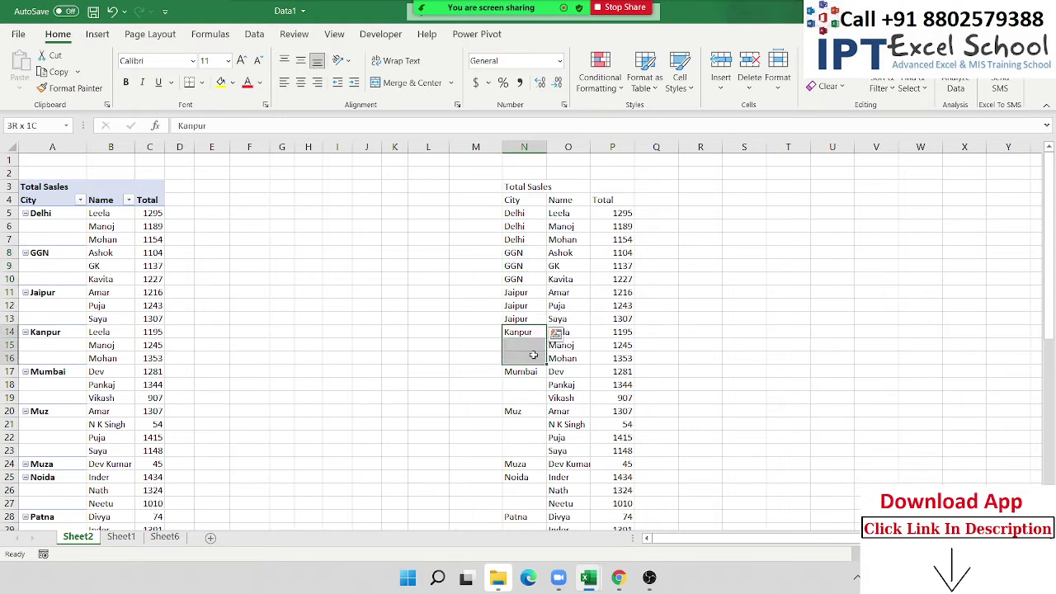
{"action": "key", "text": "ctrl+d"}
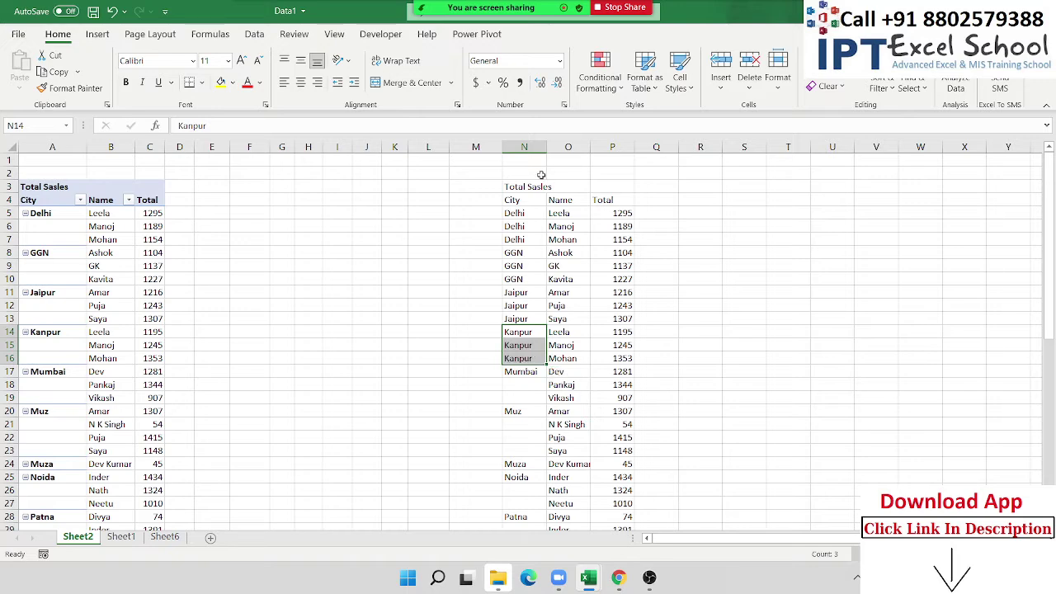
- Delete the copied columns N to P and return to the original pivot table
{"action": "left_click_drag", "start_coordinate": [532, 147], "coordinate": [612, 147]}
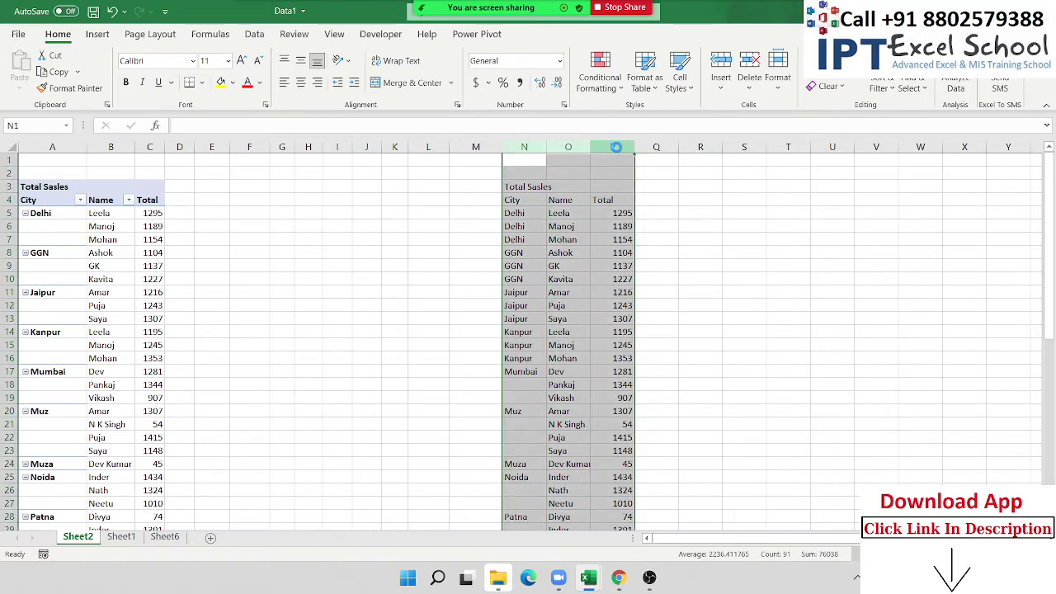
{"action": "key", "text": "Delete"}
{"action": "left_click", "coordinate": [130, 229]}
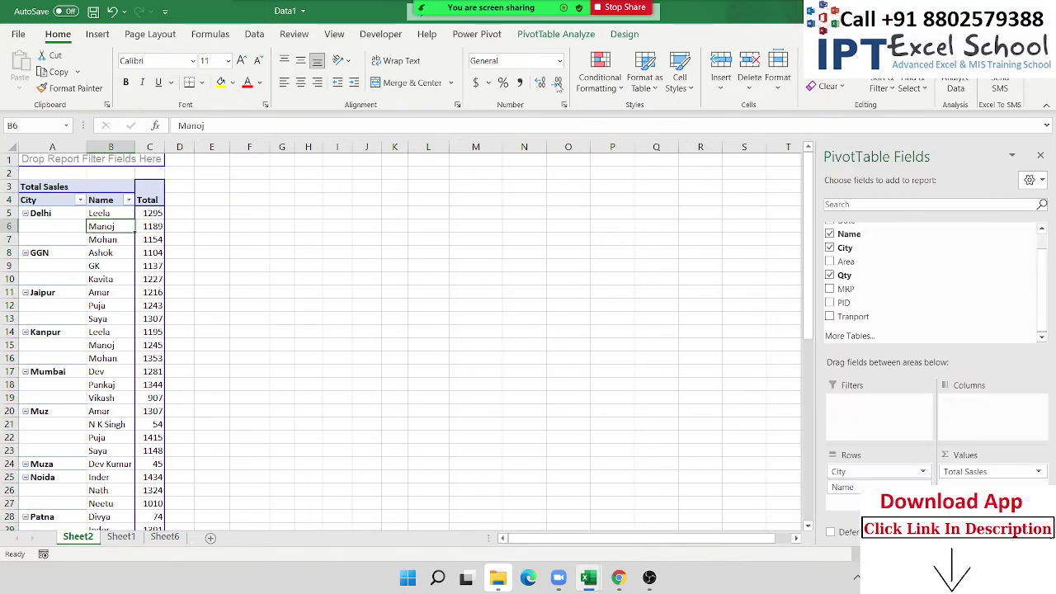
{"action": "left_click", "coordinate": [625, 34]}
{"action": "left_click", "coordinate": [97, 82]}
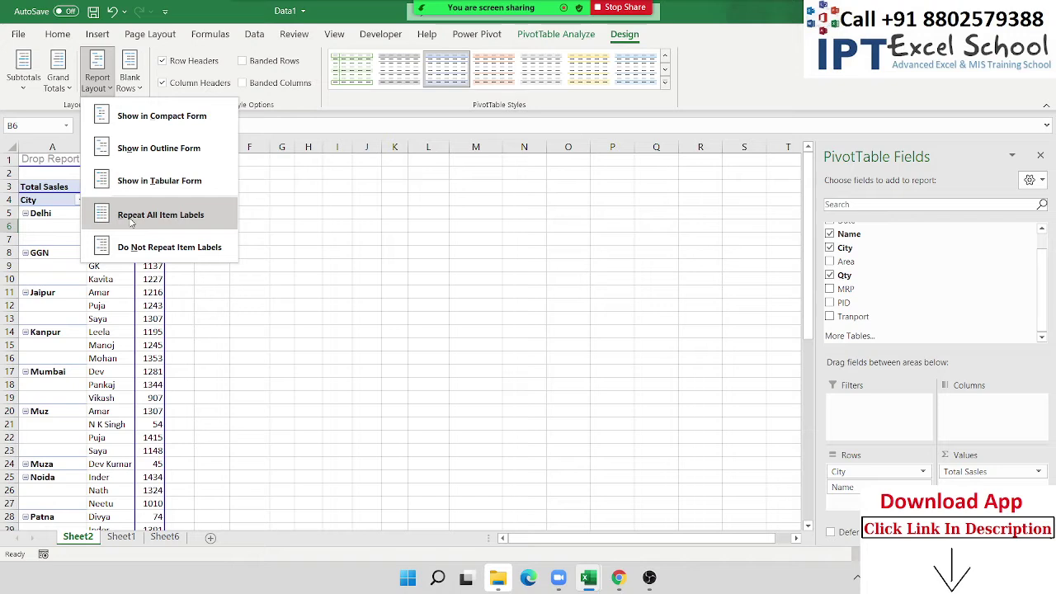
{"action": "left_click", "coordinate": [130, 216]}
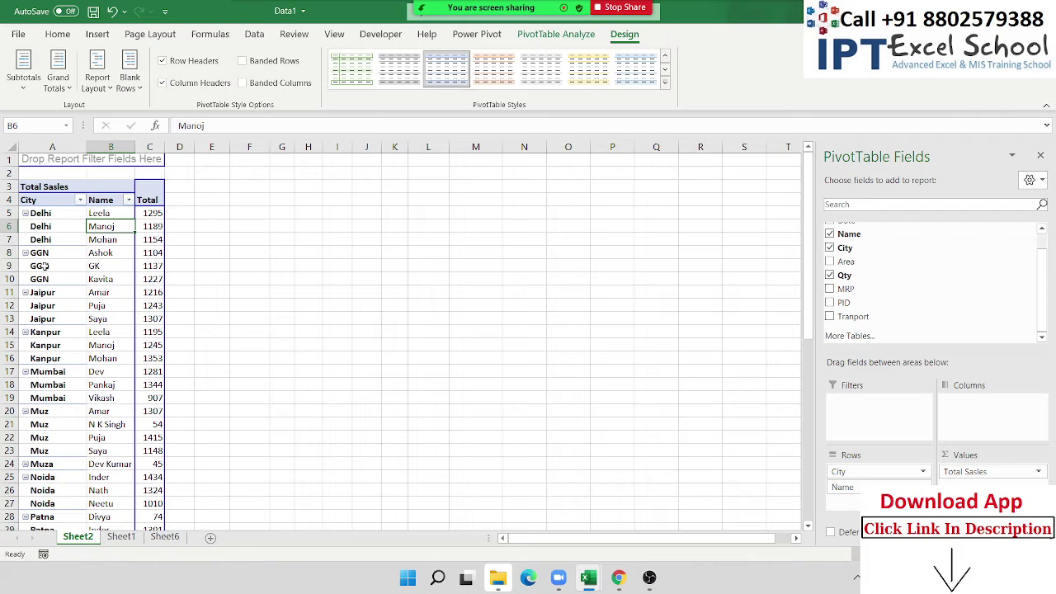
{"action": "left_click_drag", "start_coordinate": [43, 253], "coordinate": [46, 240]}
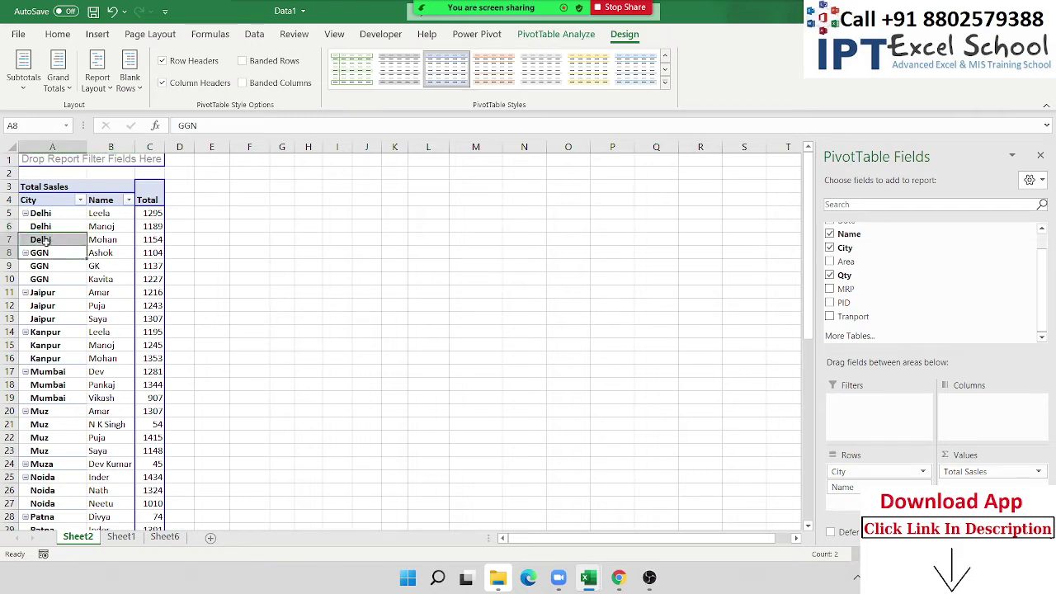
{"action": "left_click", "coordinate": [127, 254]}
{"action": "left_click", "coordinate": [130, 88]}
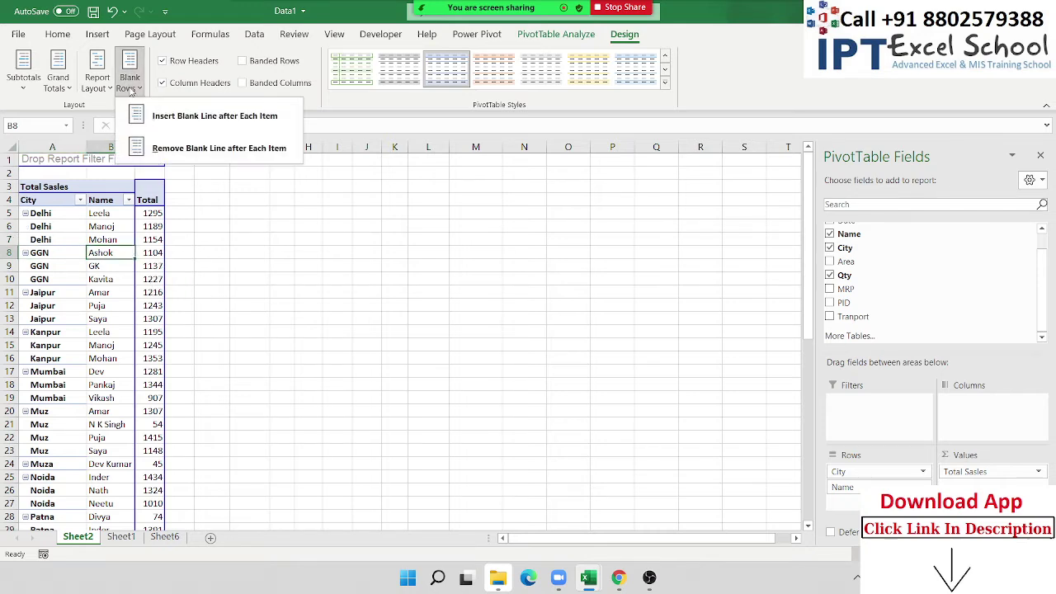
{"action": "left_click", "coordinate": [176, 120]}
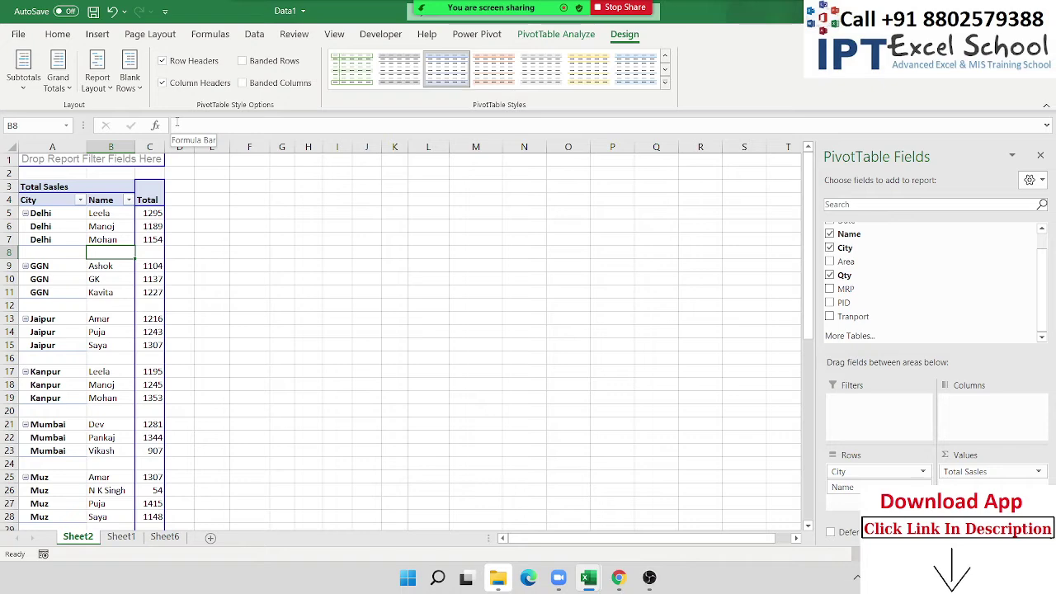
{"action": "left_click", "coordinate": [132, 319]}
{"action": "scroll", "coordinate": [136, 319], "scroll_direction": "down", "scroll_amount": 7}
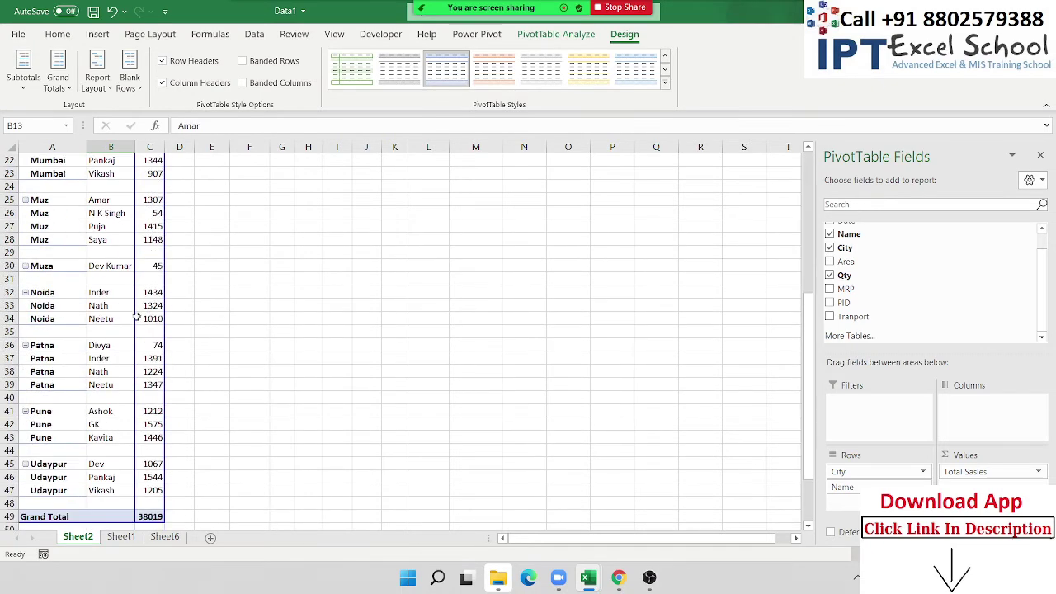
{"action": "scroll", "coordinate": [139, 314], "scroll_direction": "down", "scroll_amount": 5}
{"action": "scroll", "coordinate": [138, 314], "scroll_direction": "up", "scroll_amount": 6}
{"action": "scroll", "coordinate": [138, 312], "scroll_direction": "up", "scroll_amount": 6}
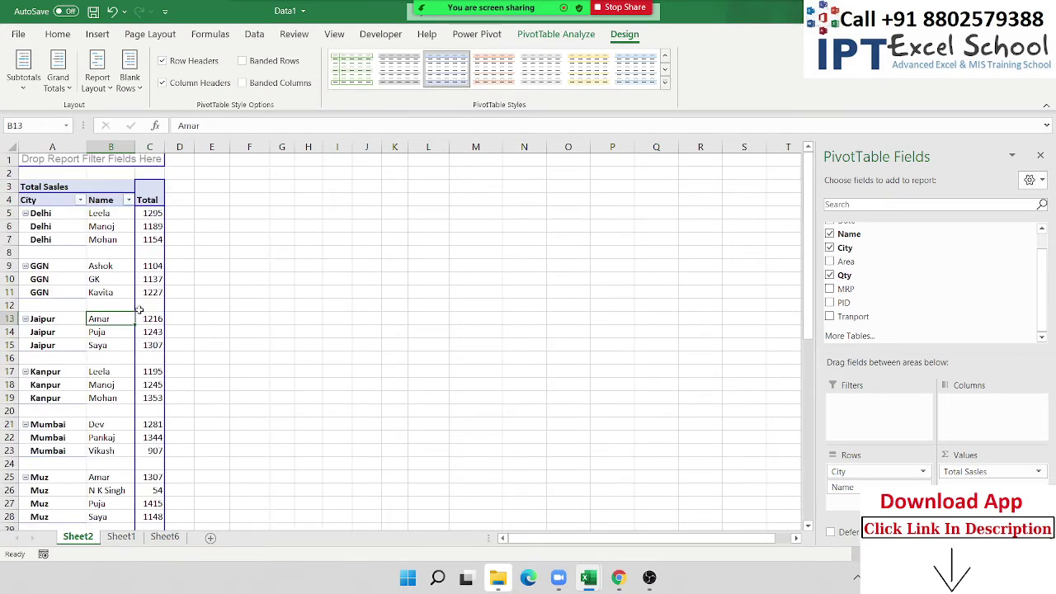
{"action": "left_click", "coordinate": [134, 97]}
{"action": "left_click", "coordinate": [178, 150]}
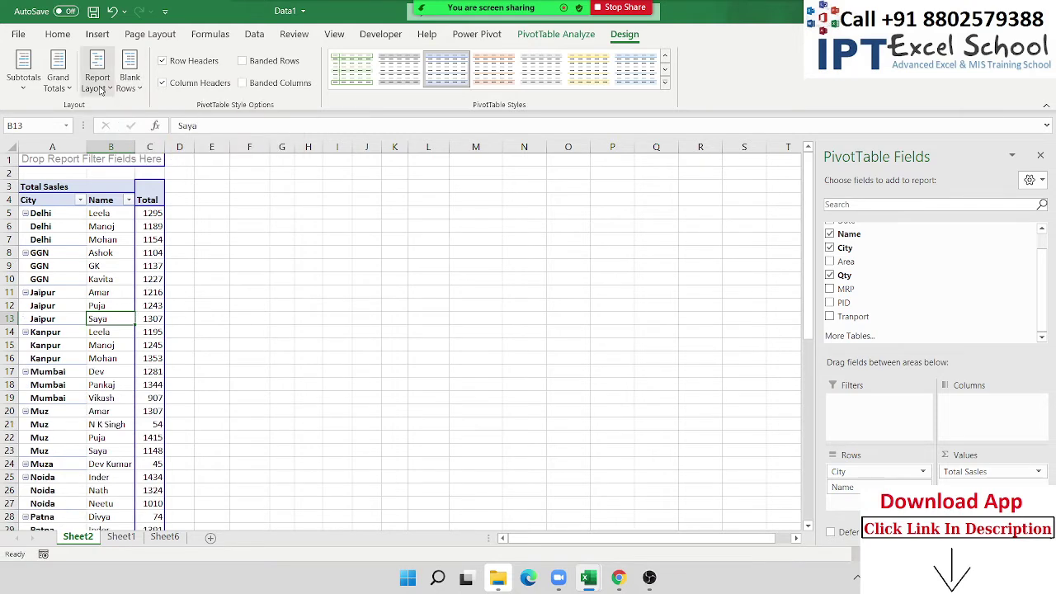
{"action": "left_click", "coordinate": [99, 82]}
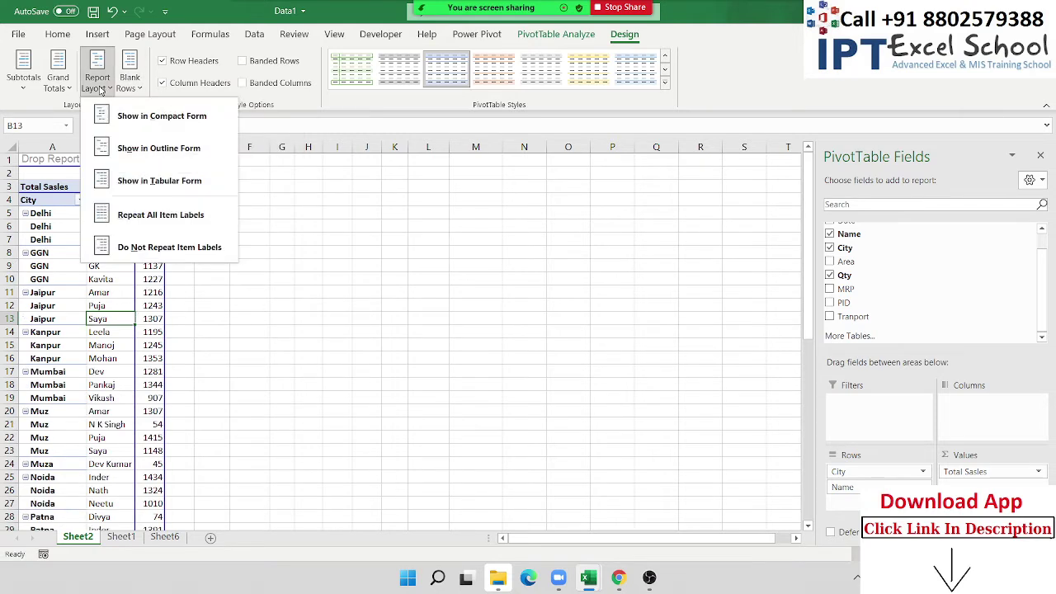
{"action": "left_click", "coordinate": [135, 247]}
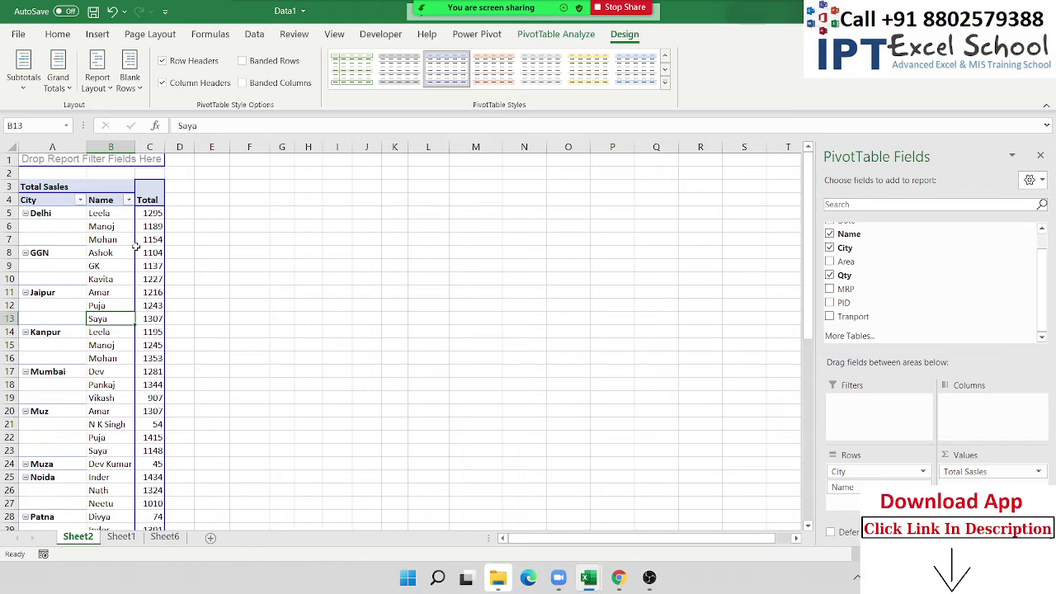
{"action": "left_click", "coordinate": [245, 251]}
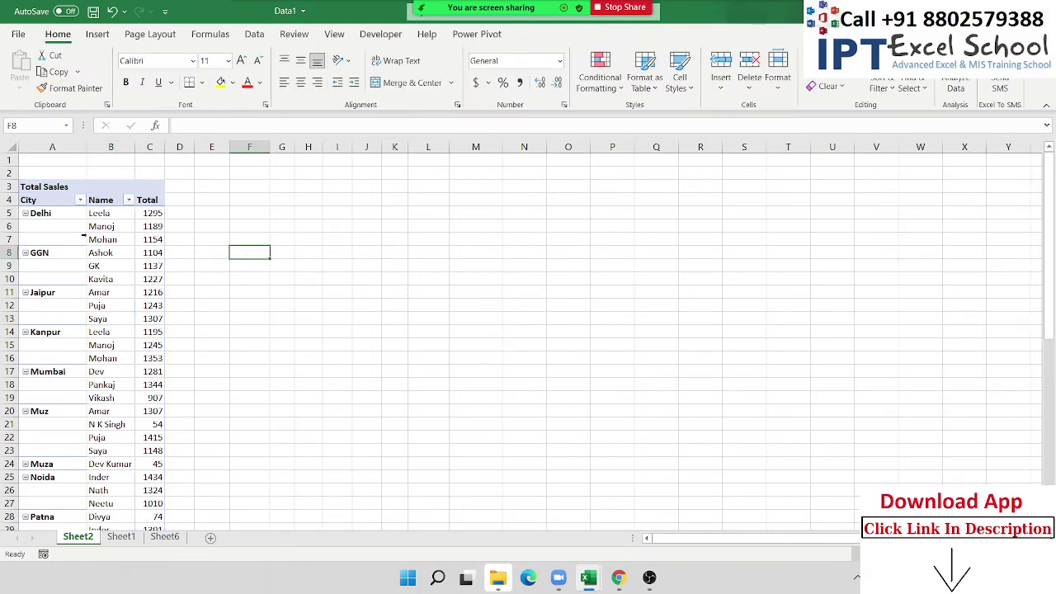
- Try to merge and centre the Delhi label cells A5:A7, dismissing the pivot table warning
{"action": "left_click_drag", "start_coordinate": [48, 213], "coordinate": [50, 235]}
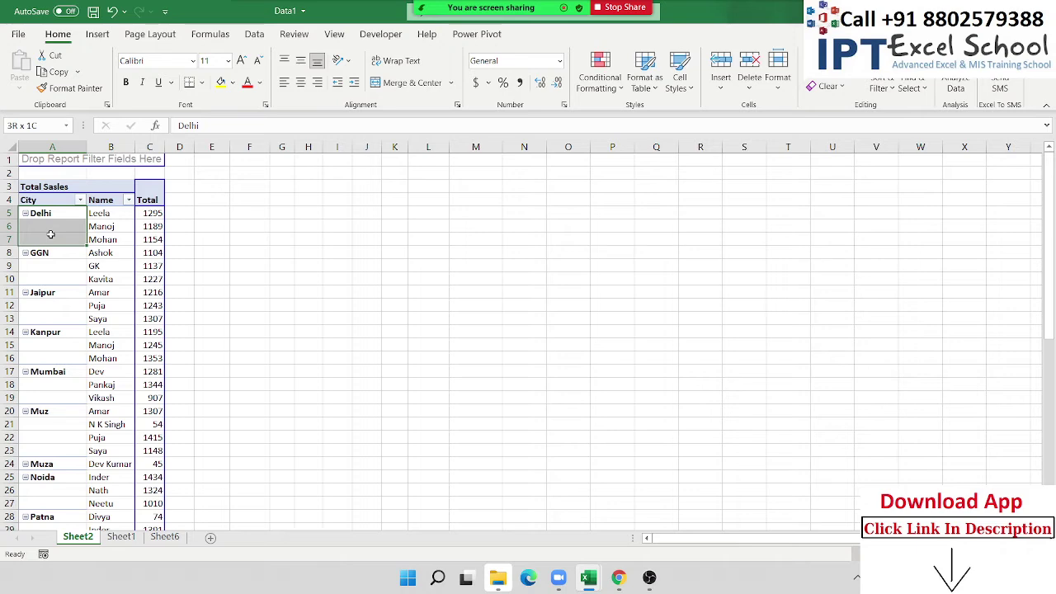
{"action": "left_click", "coordinate": [113, 306]}
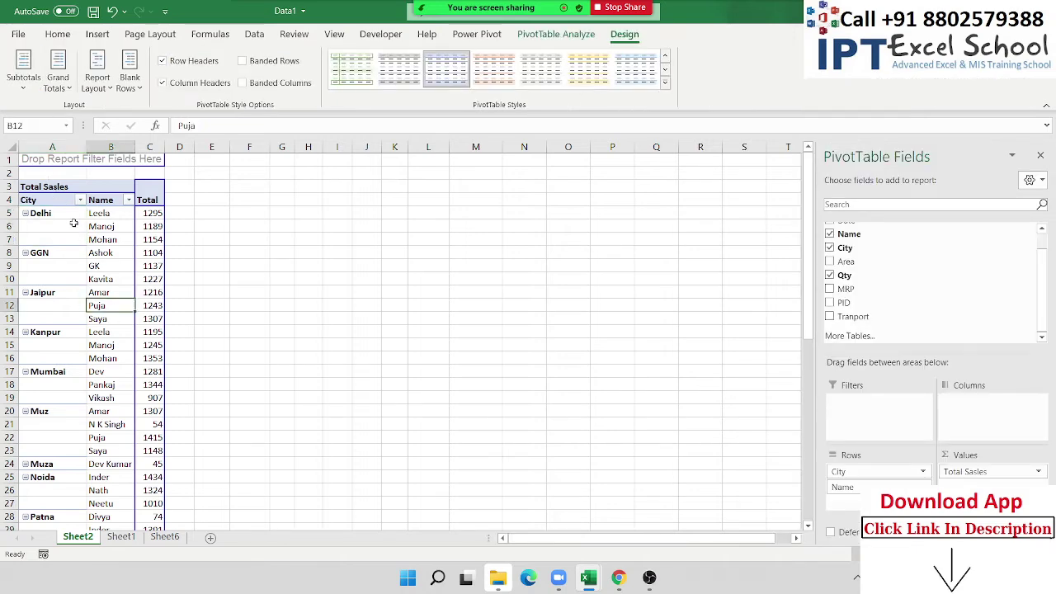
{"action": "left_click_drag", "start_coordinate": [72, 217], "coordinate": [71, 241]}
{"action": "left_click", "coordinate": [58, 34]}
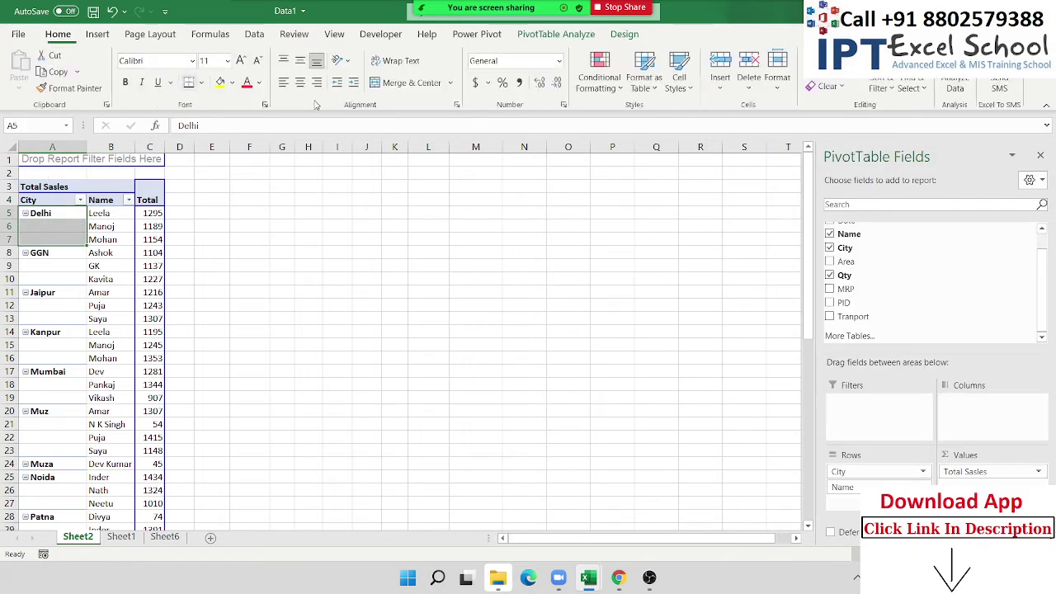
{"action": "left_click", "coordinate": [378, 83]}
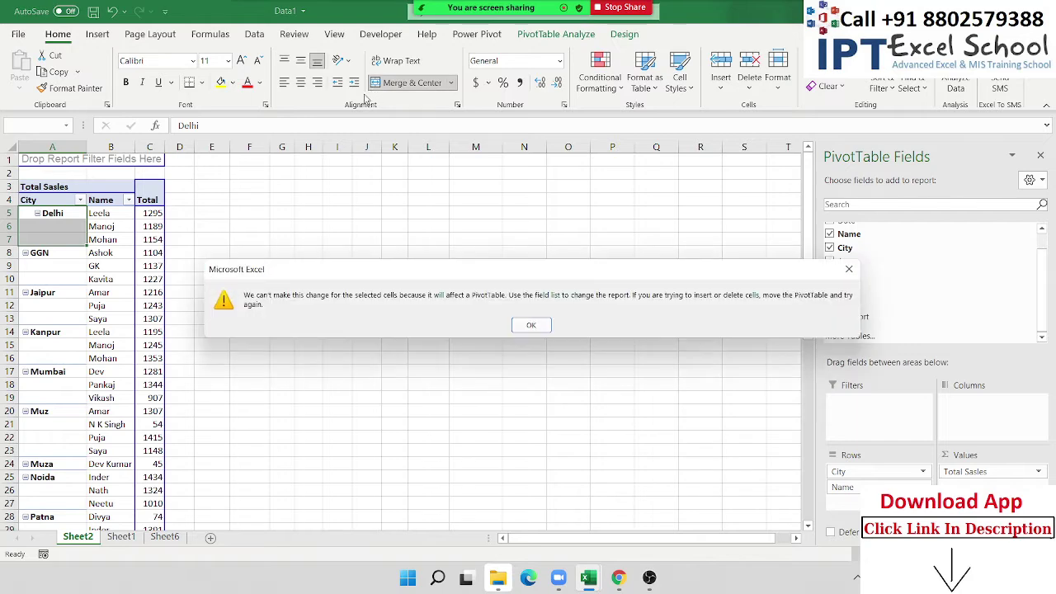
{"action": "key", "text": "Return"}
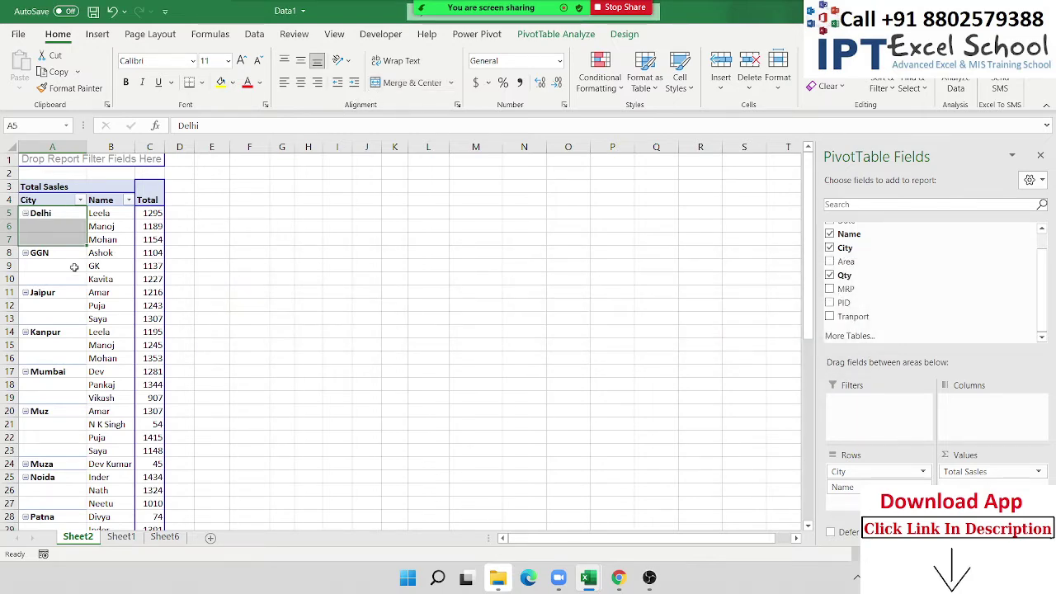
- Turn on 'Merge and center cells with labels' in PivotTable Options
{"action": "left_click", "coordinate": [72, 266]}
{"action": "right_click", "coordinate": [75, 266]}
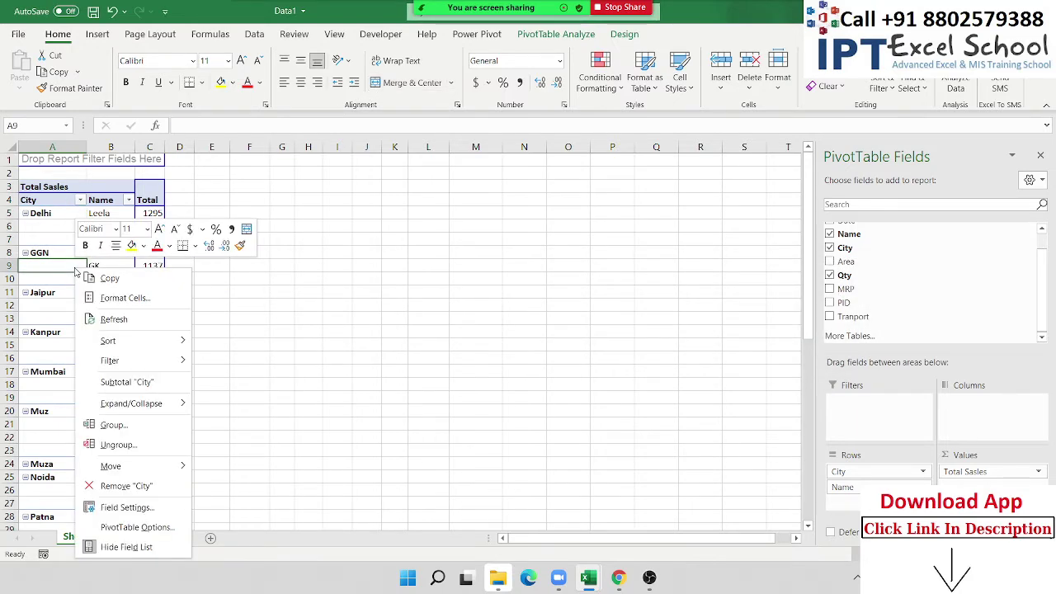
{"action": "left_click", "coordinate": [149, 527]}
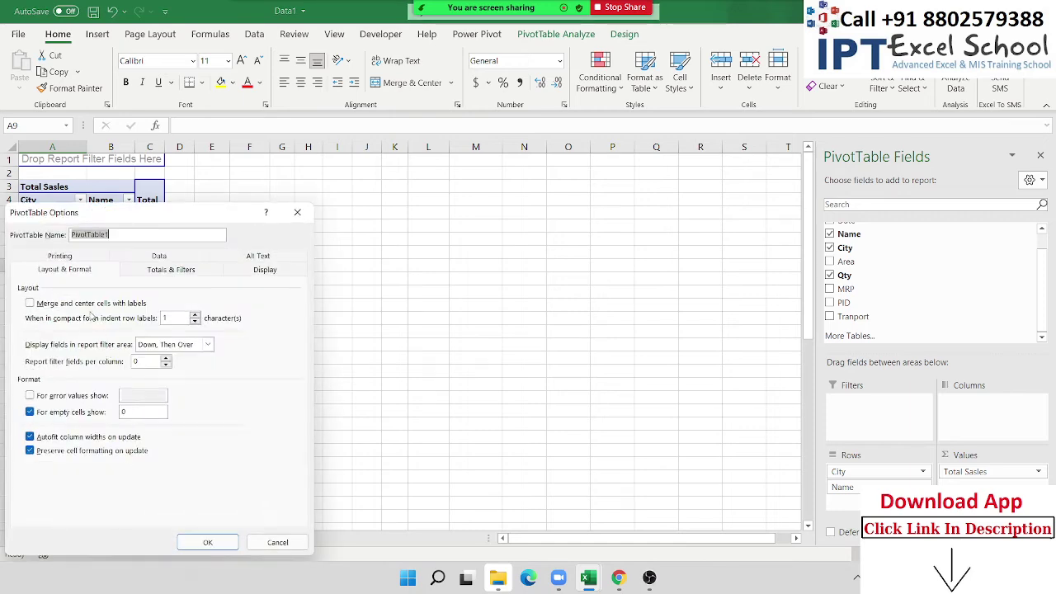
{"action": "left_click", "coordinate": [30, 303]}
{"action": "left_click_drag", "start_coordinate": [144, 222], "coordinate": [459, 159]}
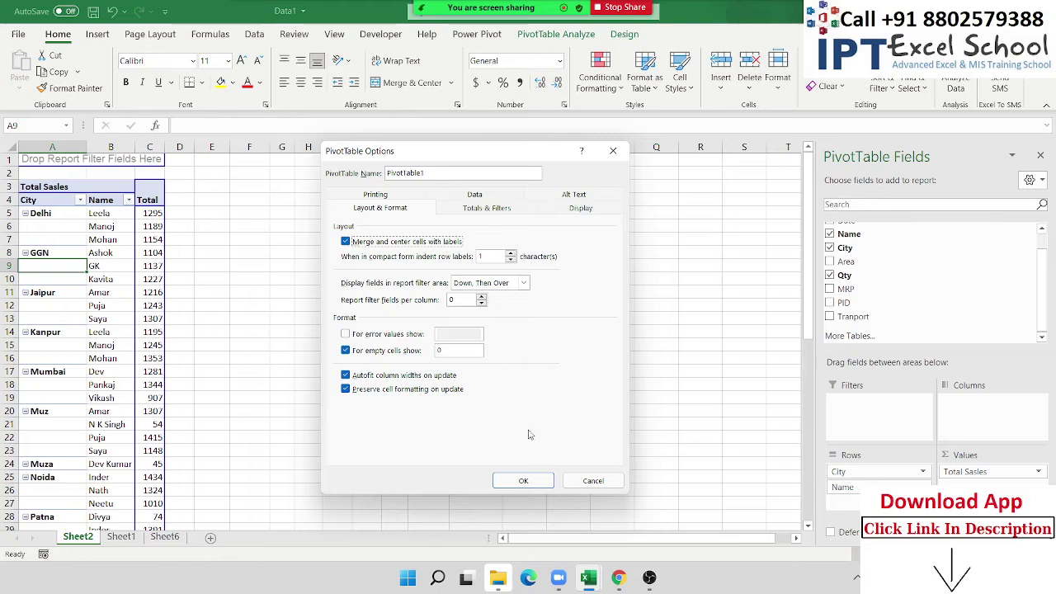
{"action": "left_click", "coordinate": [523, 480]}
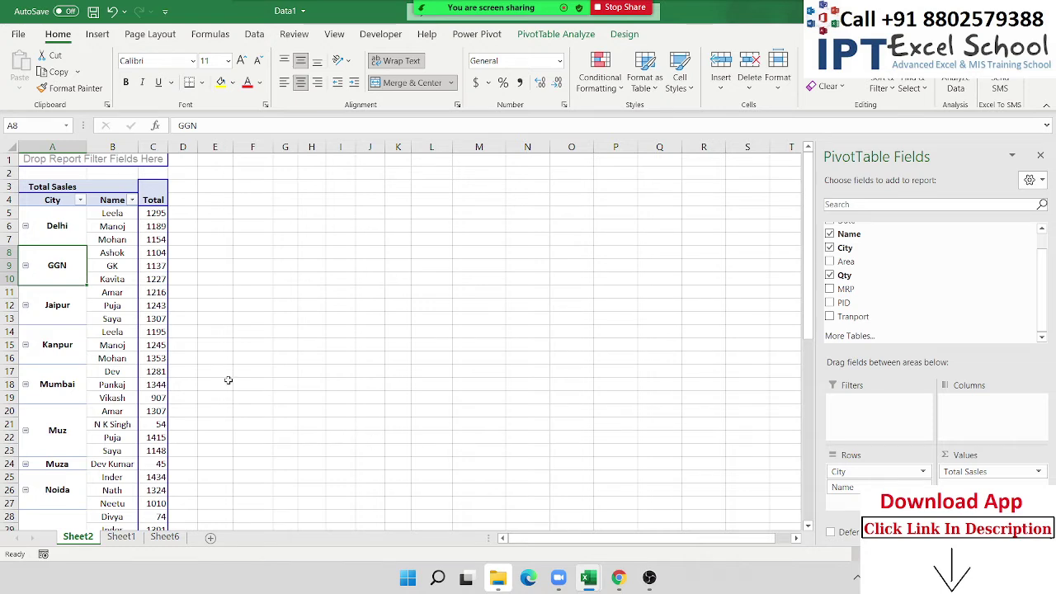
- Collapse and re-expand the Delhi group, then turn off the pivot's +/- buttons
{"action": "left_click", "coordinate": [25, 225]}
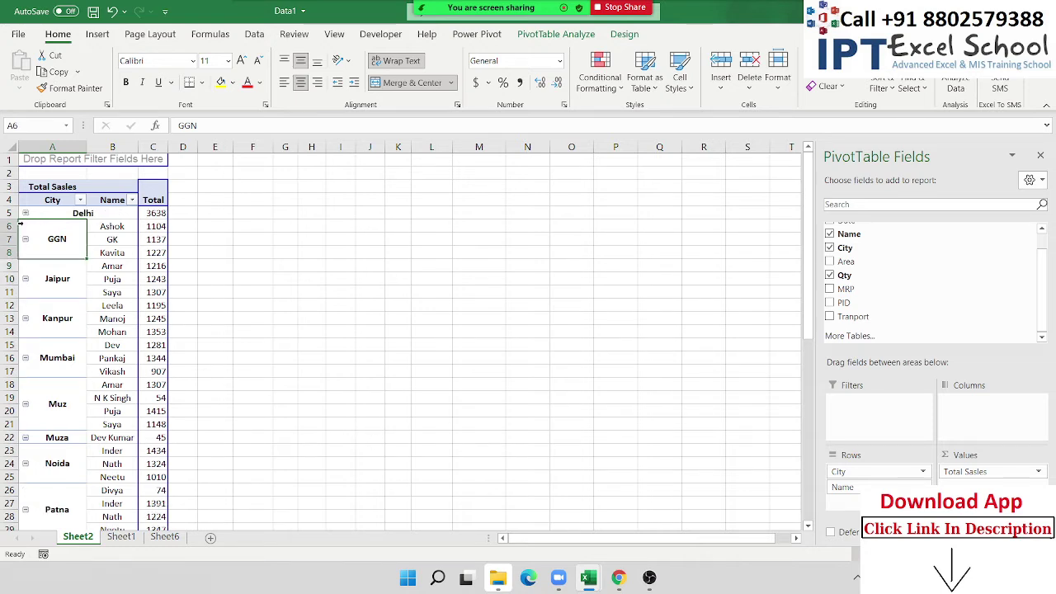
{"action": "left_click", "coordinate": [25, 212]}
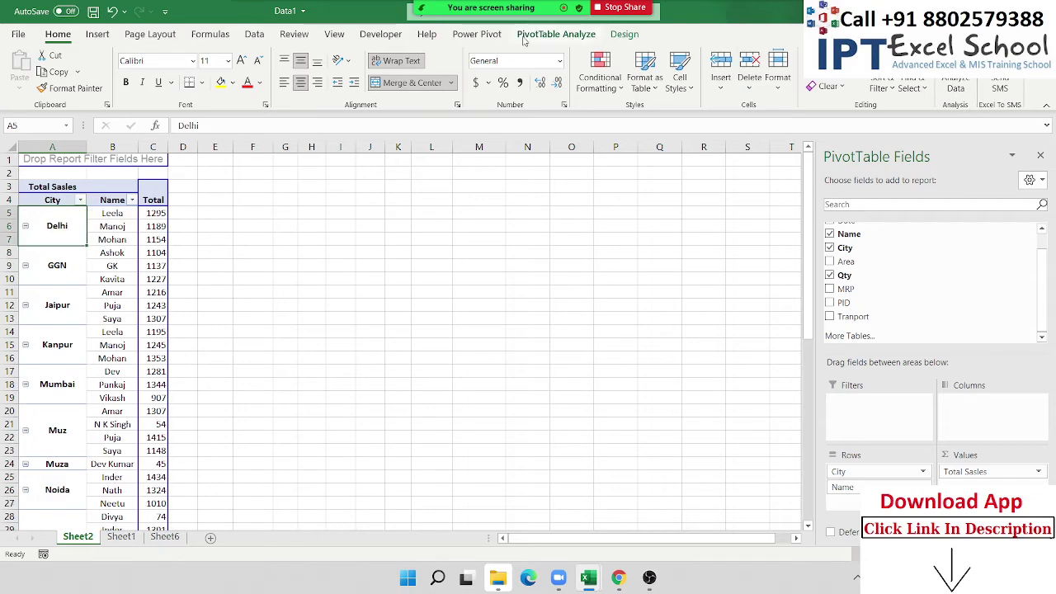
{"action": "left_click", "coordinate": [556, 33]}
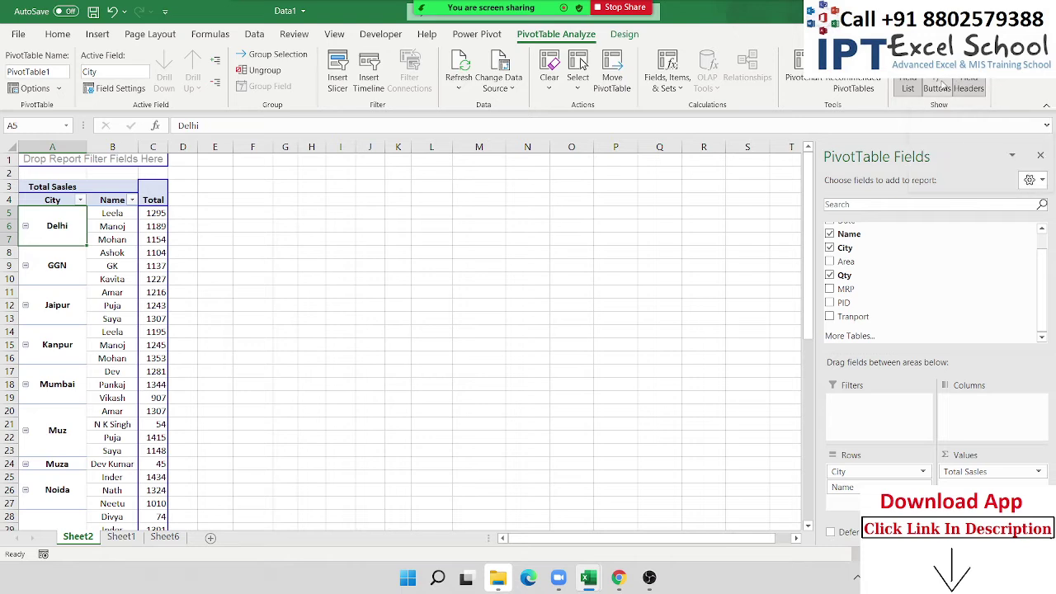
{"action": "left_click", "coordinate": [943, 86]}
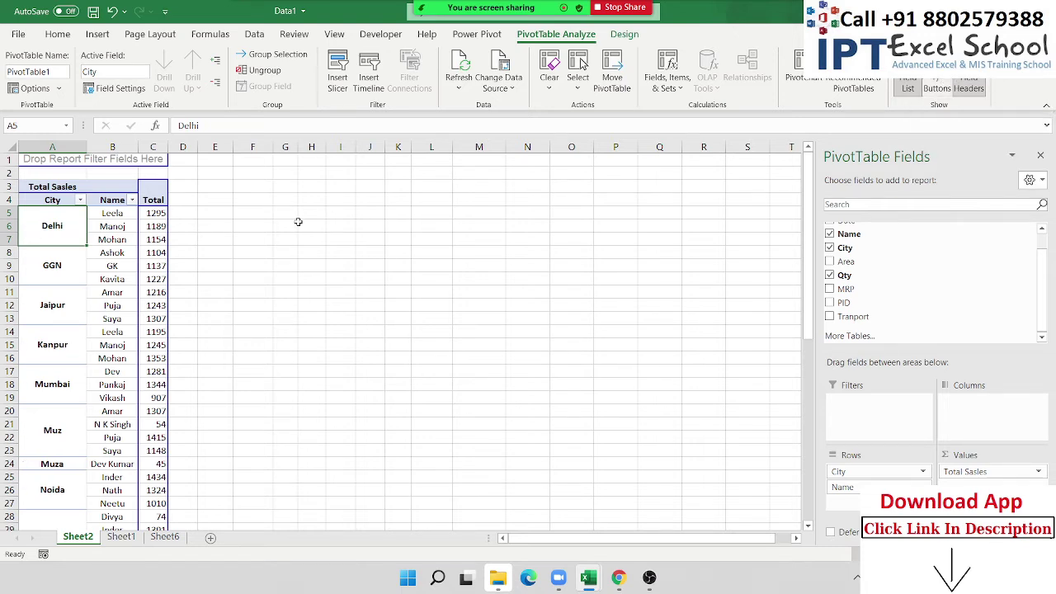
- Check the city labels and Mohan's total of 1154, then switch to Sheet1
{"action": "left_click", "coordinate": [68, 269]}
{"action": "left_click", "coordinate": [59, 309]}
{"action": "left_click", "coordinate": [58, 372]}
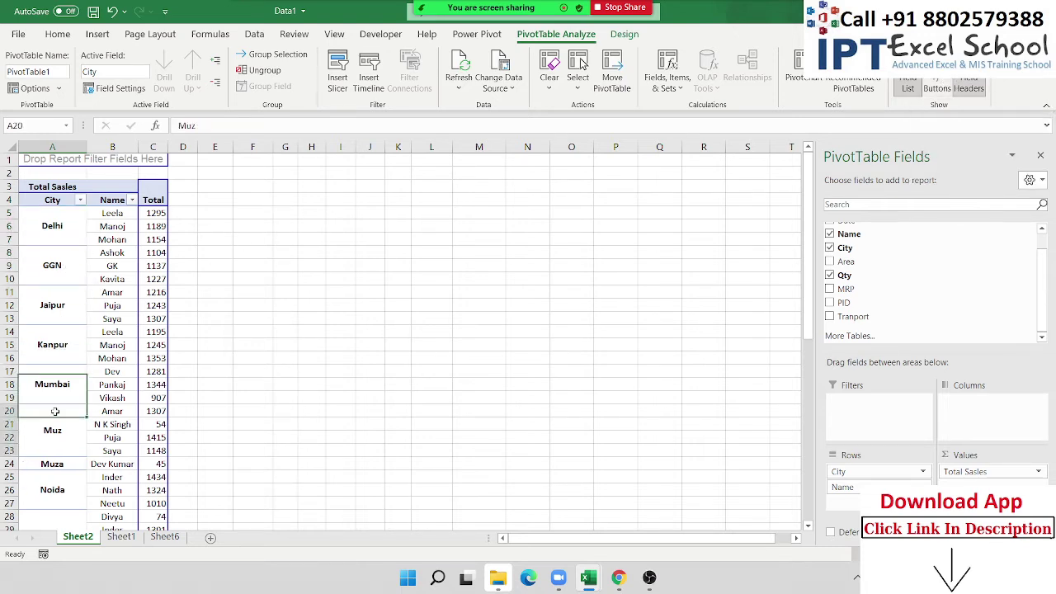
{"action": "left_click", "coordinate": [52, 408]}
{"action": "scroll", "coordinate": [52, 408], "scroll_direction": "down", "scroll_amount": 7}
{"action": "scroll", "coordinate": [55, 410], "scroll_direction": "up", "scroll_amount": 6}
{"action": "scroll", "coordinate": [54, 411], "scroll_direction": "up", "scroll_amount": 1}
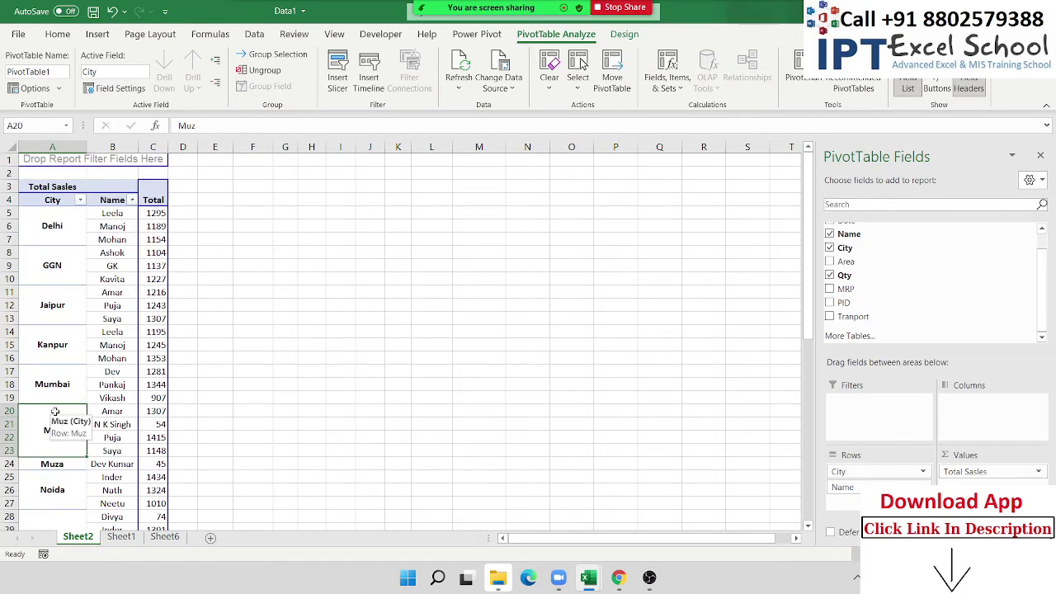
{"action": "left_click", "coordinate": [58, 237]}
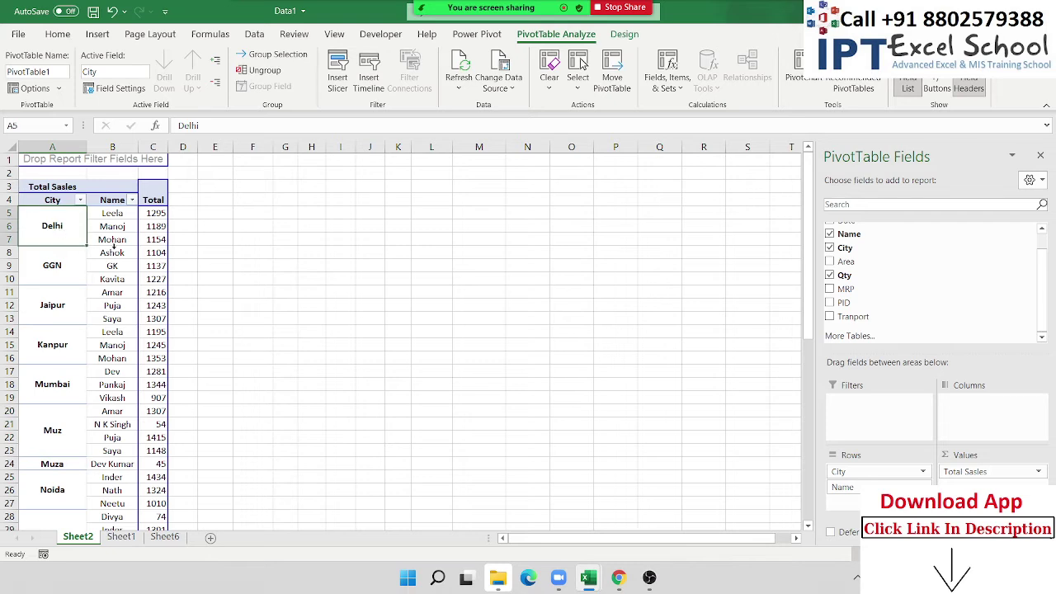
{"action": "left_click", "coordinate": [114, 244]}
{"action": "left_click", "coordinate": [147, 239]}
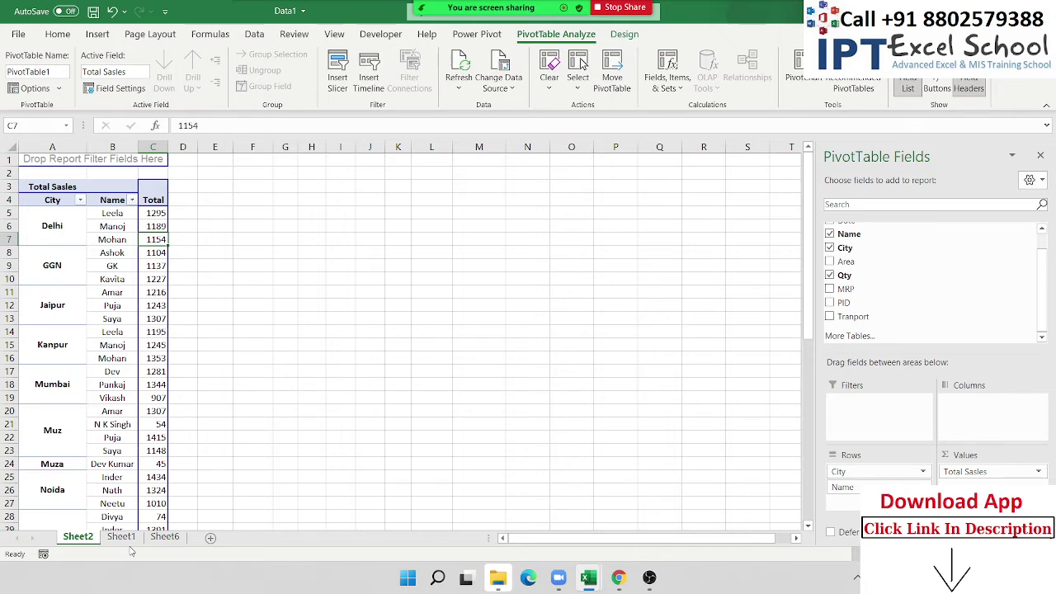
{"action": "left_click", "coordinate": [120, 536]}
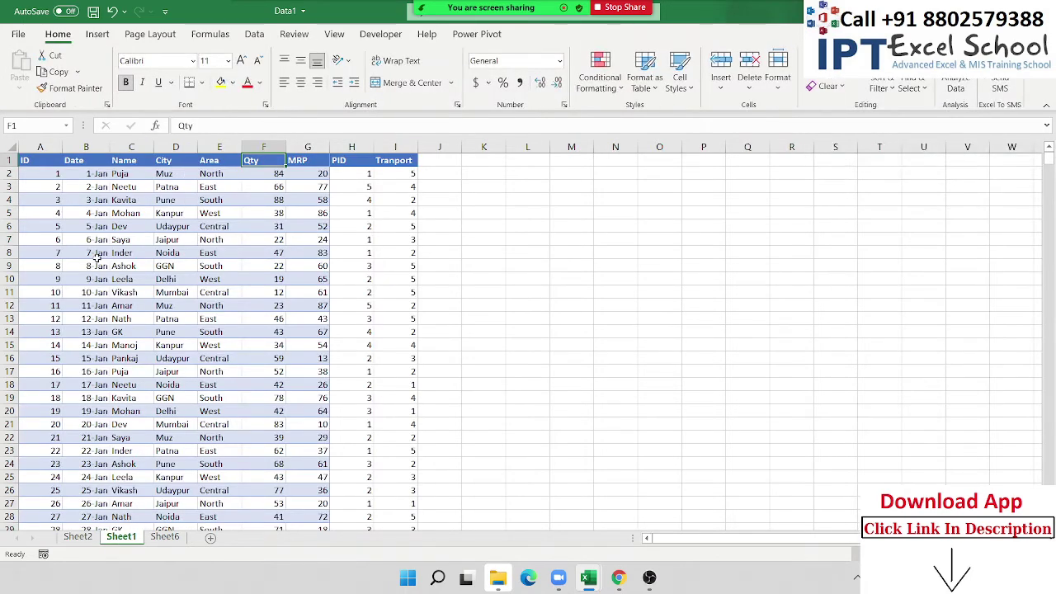
- Drill into Mohan's Delhi total of 1154 and widen the Date column of the detail rows
{"action": "left_click", "coordinate": [77, 536]}
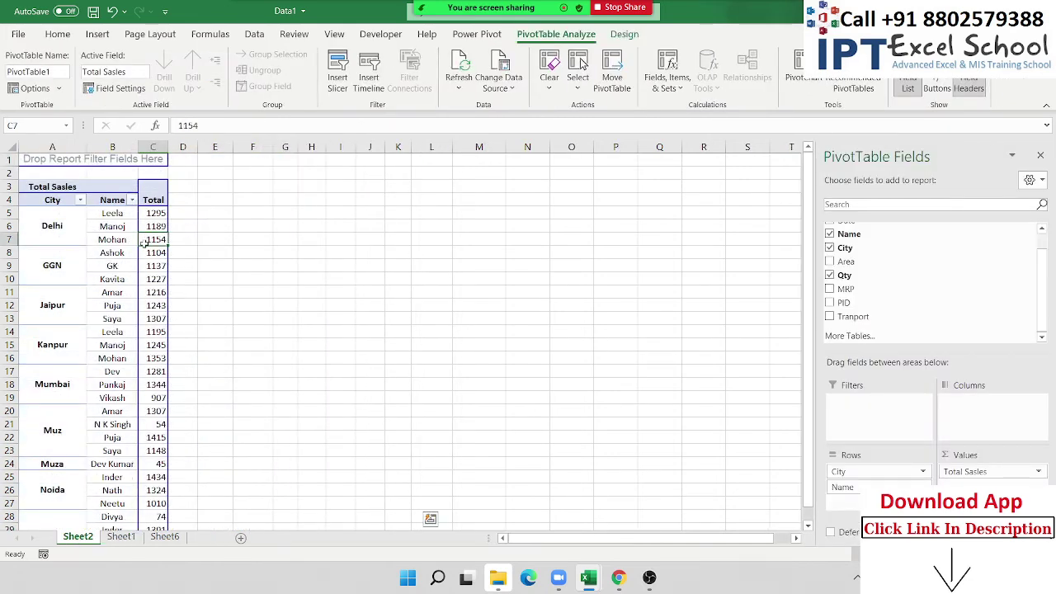
{"action": "double_click", "coordinate": [147, 240]}
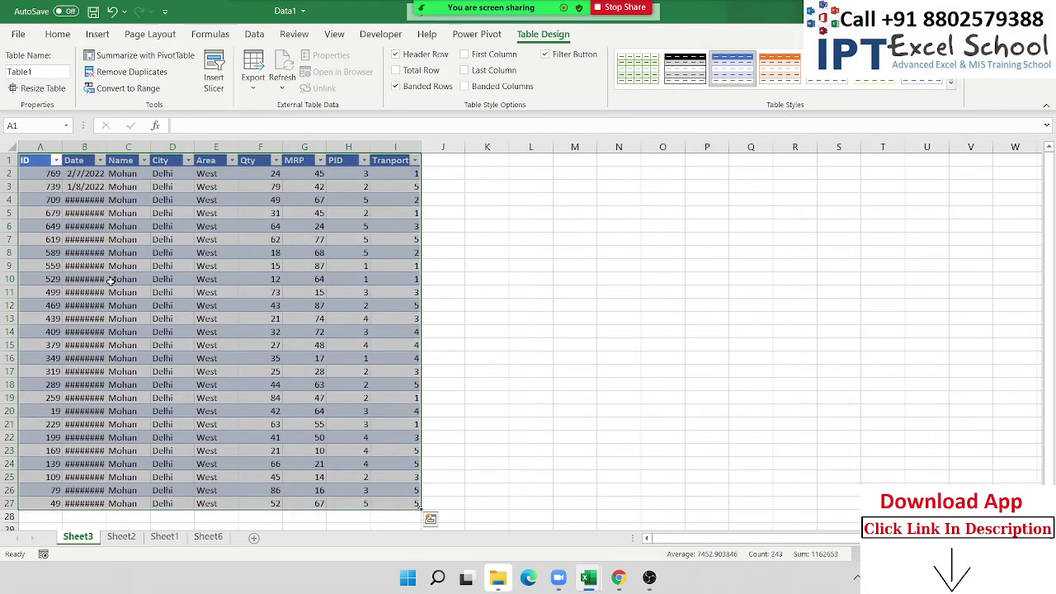
{"action": "scroll", "coordinate": [111, 285], "scroll_direction": "down", "scroll_amount": 5}
{"action": "scroll", "coordinate": [116, 309], "scroll_direction": "up", "scroll_amount": 5}
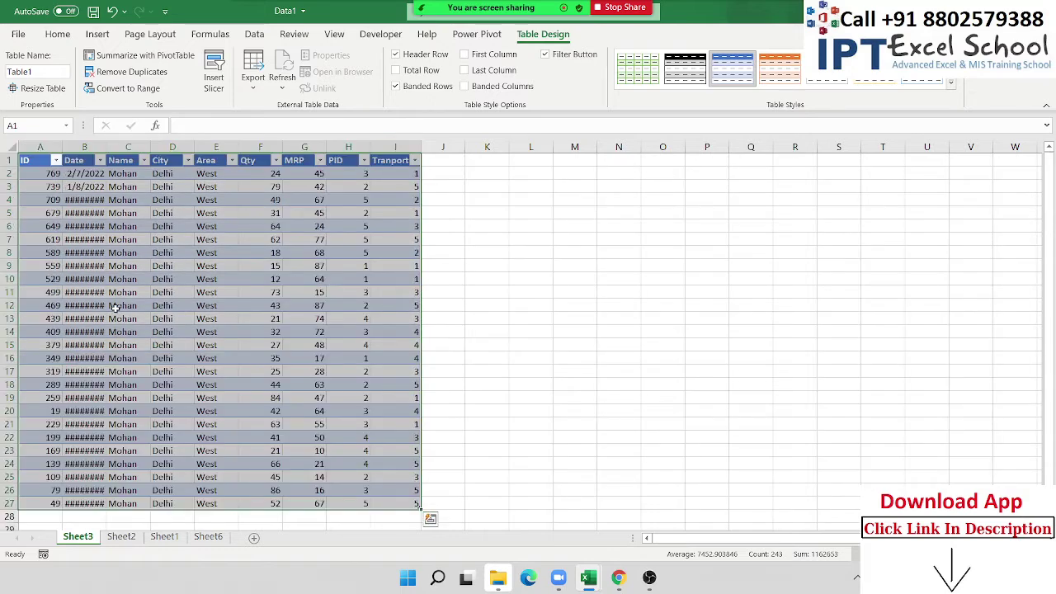
{"action": "double_click", "coordinate": [105, 146]}
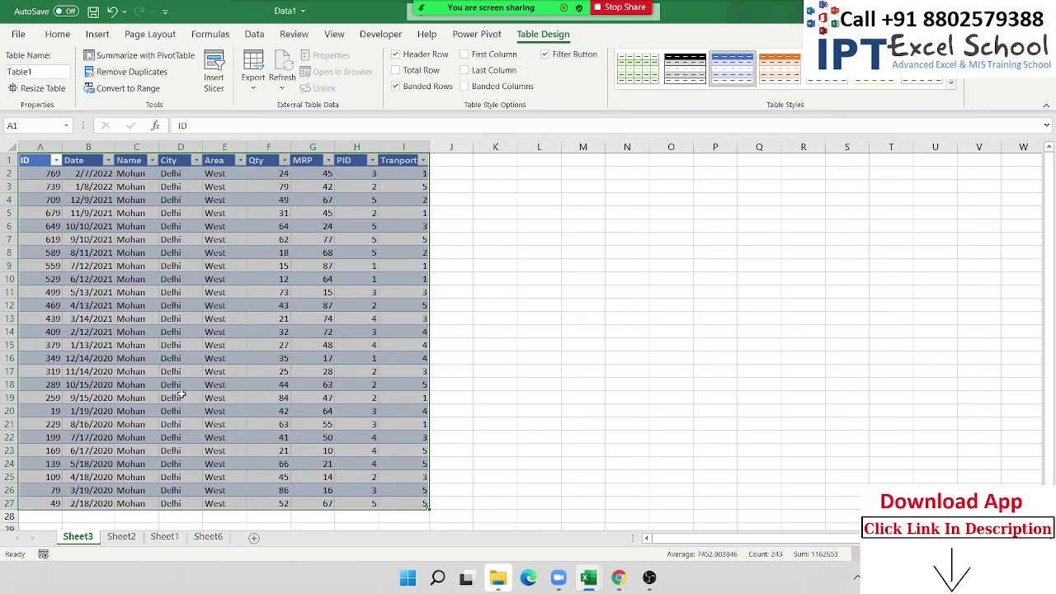
{"action": "scroll", "coordinate": [181, 396], "scroll_direction": "down", "scroll_amount": 2}
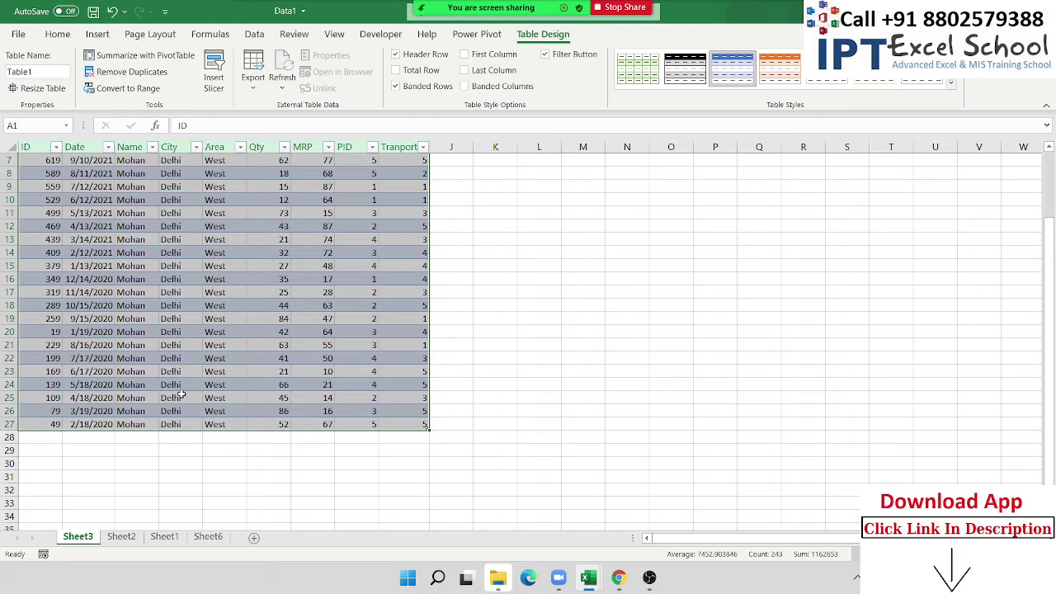
- Delete the Sheet3 drill-down sheet
{"action": "right_click", "coordinate": [89, 542]}
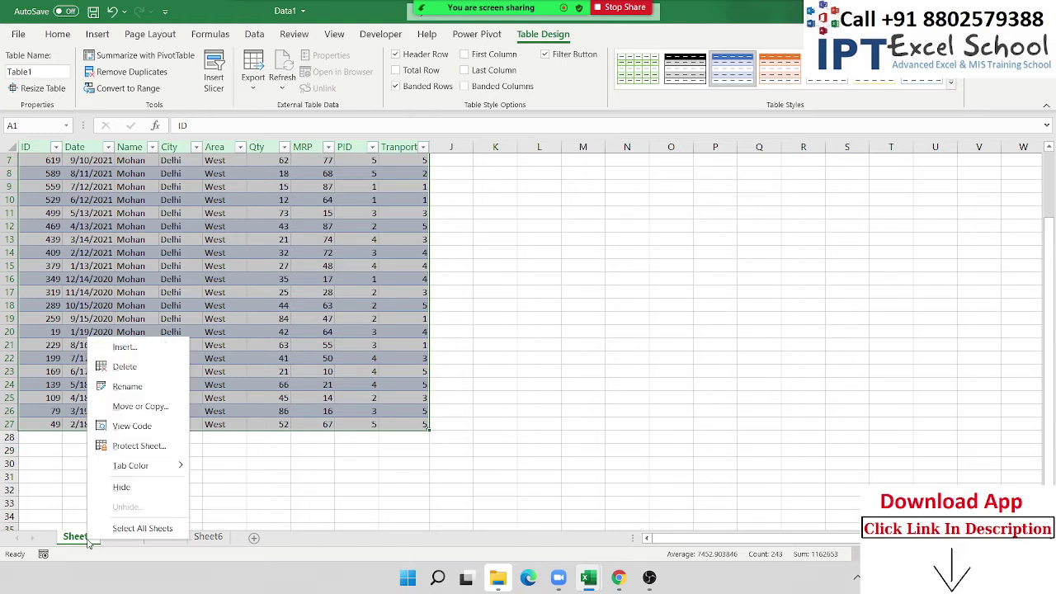
{"action": "left_click", "coordinate": [124, 366]}
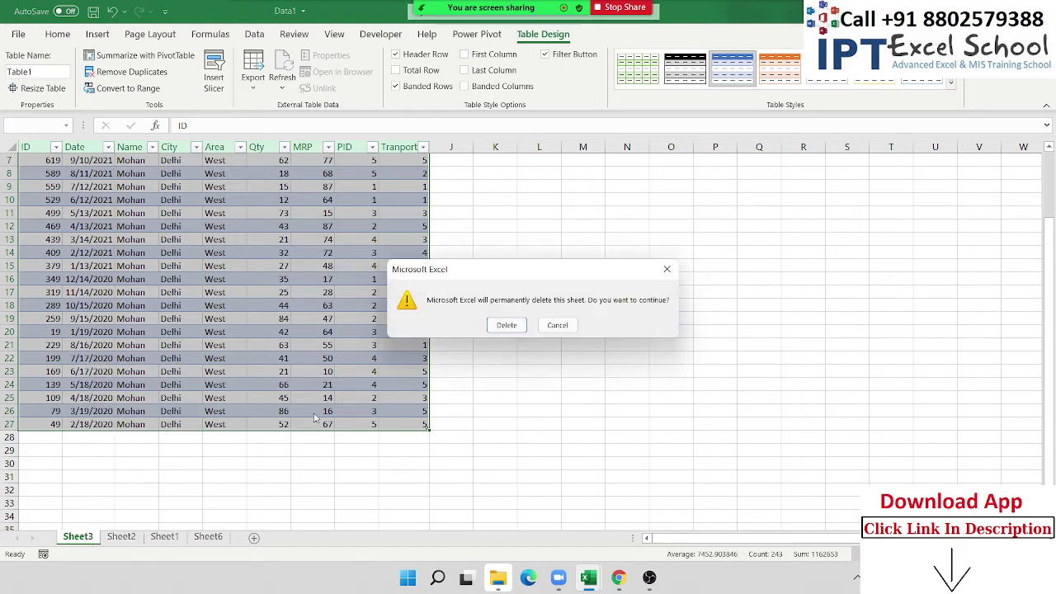
{"action": "left_click", "coordinate": [495, 326]}
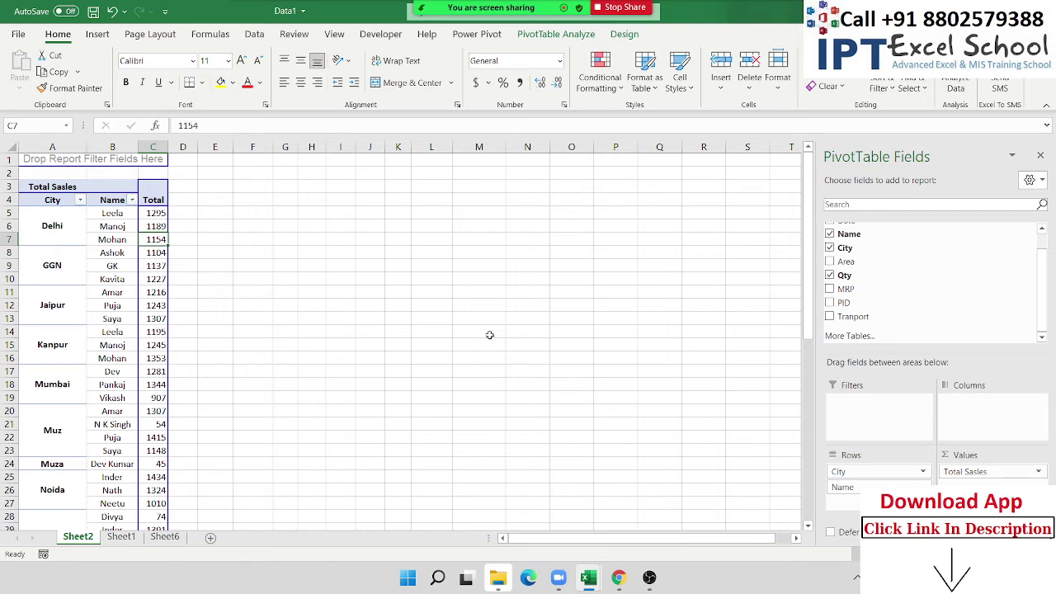
{"action": "left_click", "coordinate": [71, 233]}
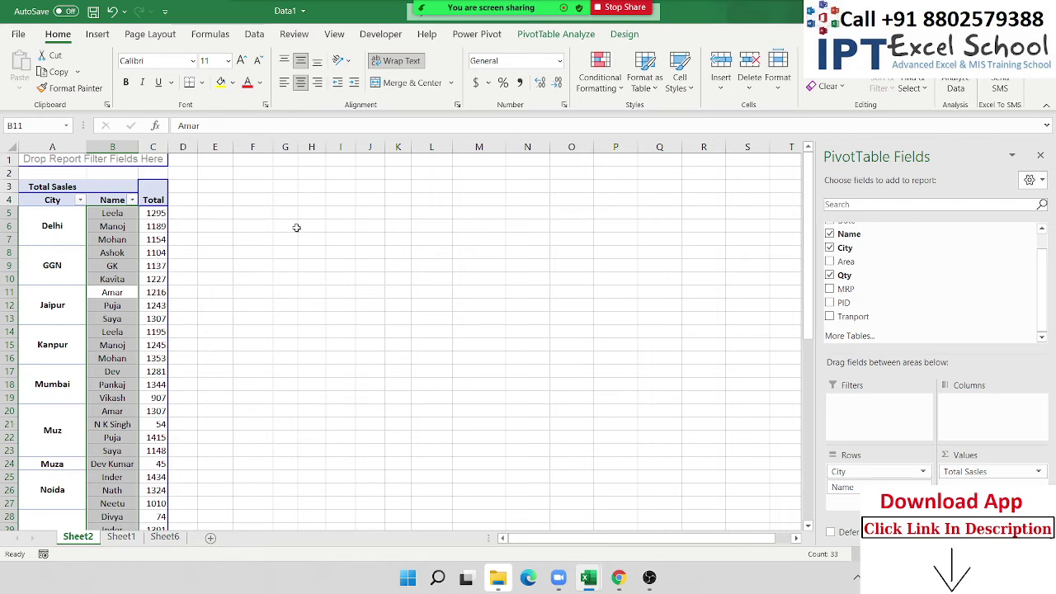
{"action": "left_click", "coordinate": [262, 226]}
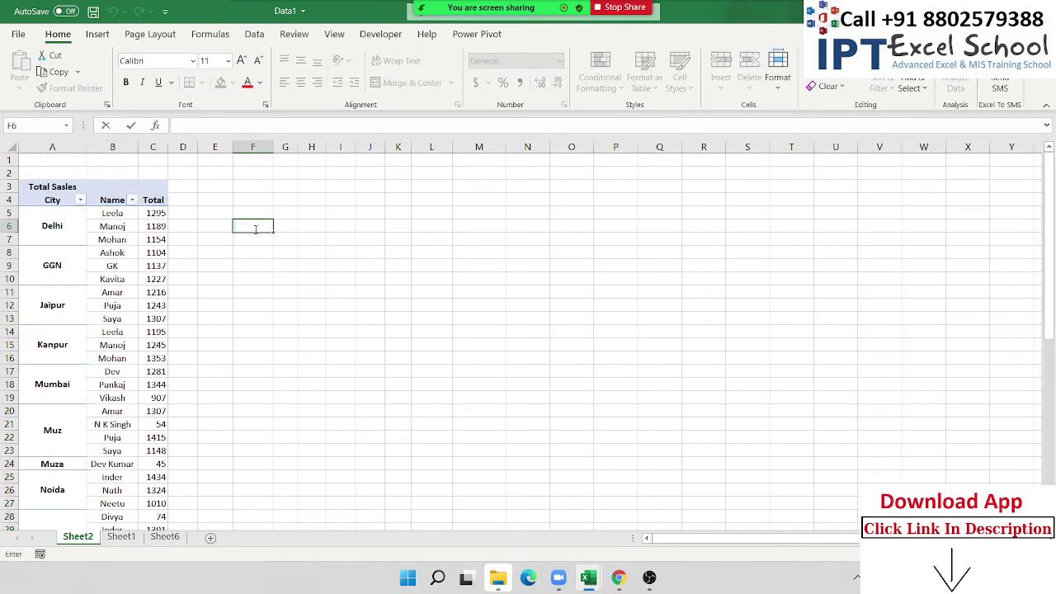
{"action": "left_click", "coordinate": [357, 251]}
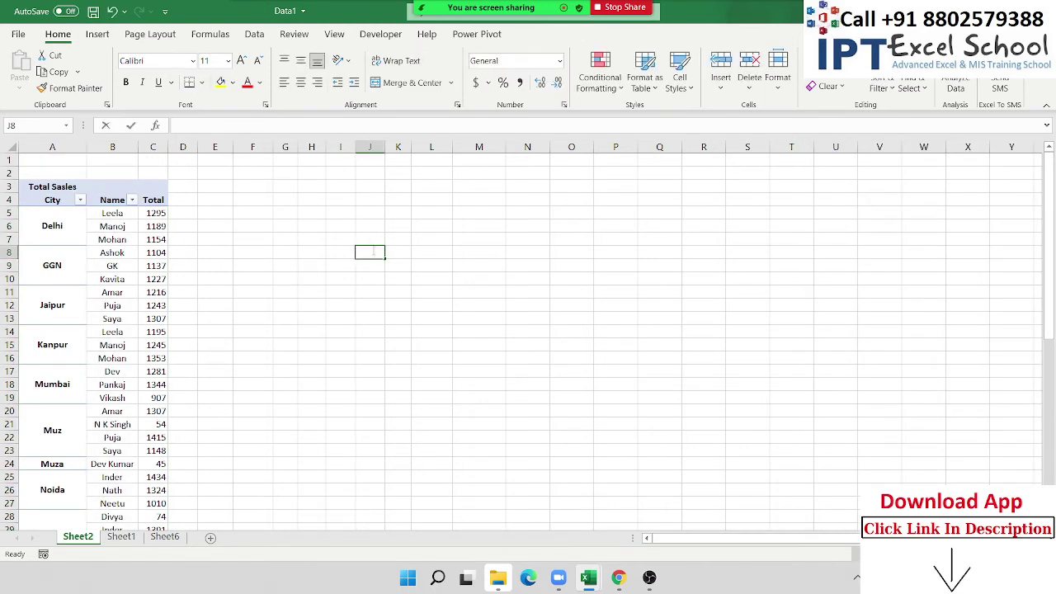
{"action": "left_click", "coordinate": [385, 341]}
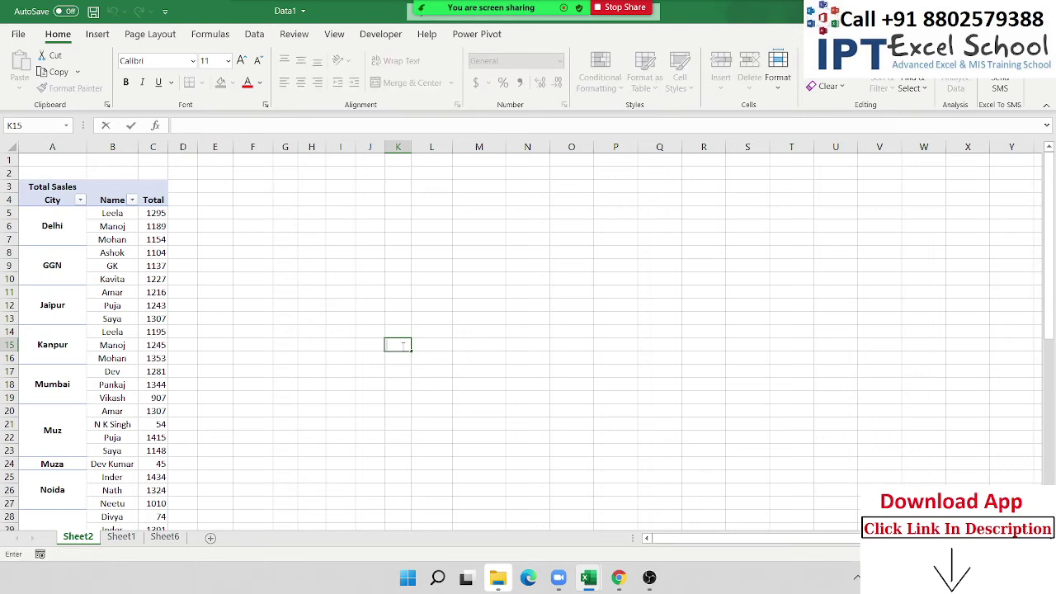
{"action": "left_click", "coordinate": [360, 317]}
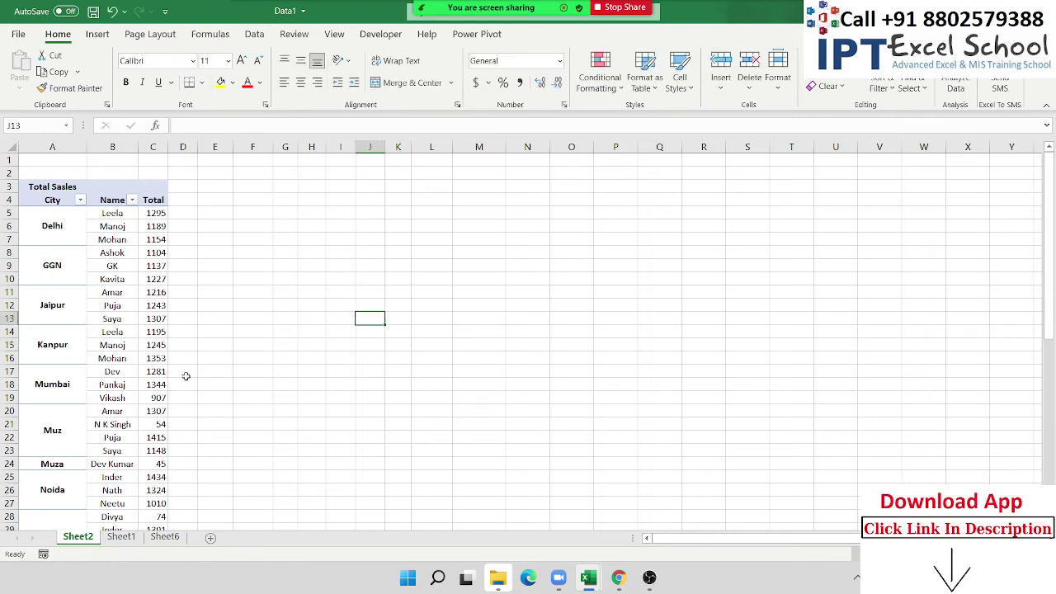
- Drill into the GGN total of 1137, then delete the resulting Sheet4
{"action": "left_click", "coordinate": [159, 266]}
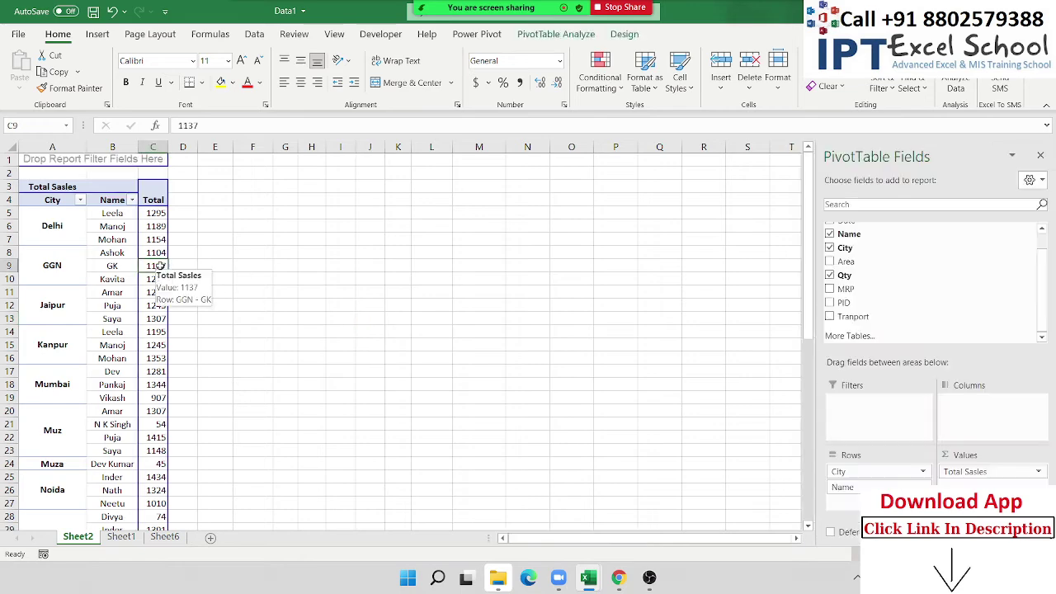
{"action": "double_click", "coordinate": [159, 266]}
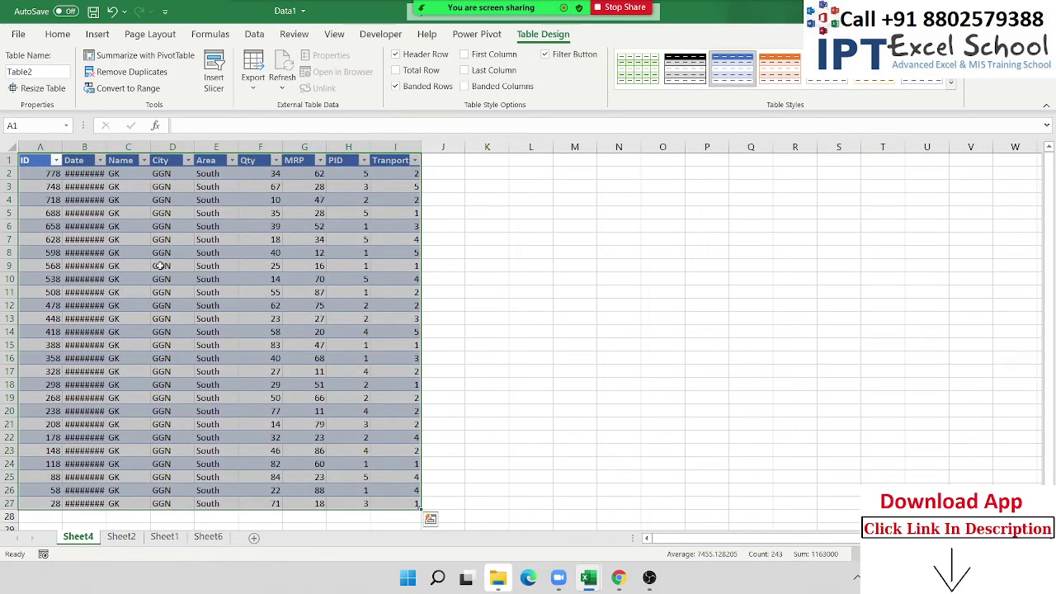
{"action": "right_click", "coordinate": [87, 540]}
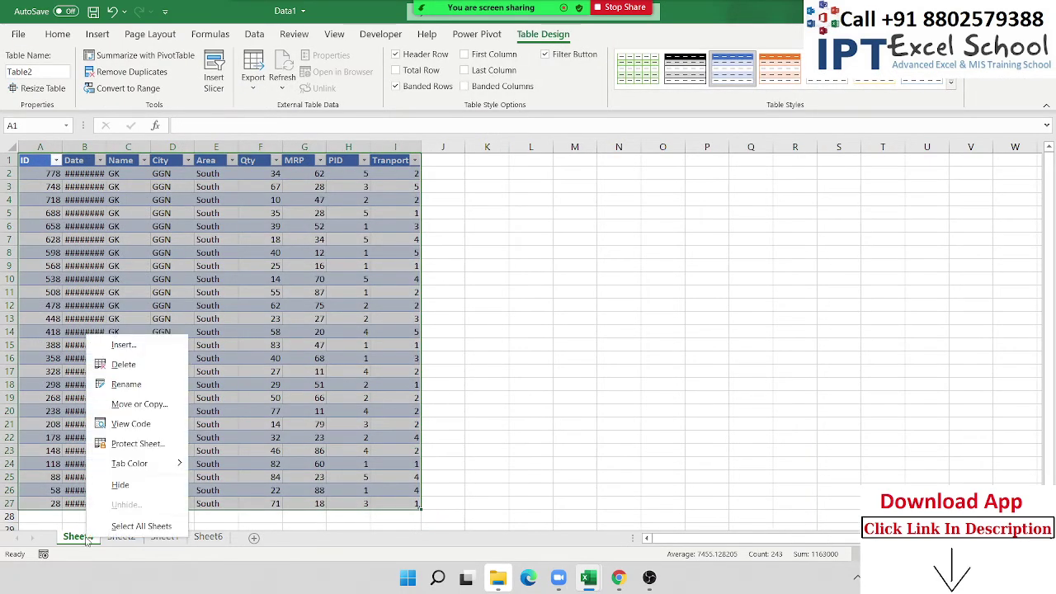
{"action": "left_click", "coordinate": [157, 363]}
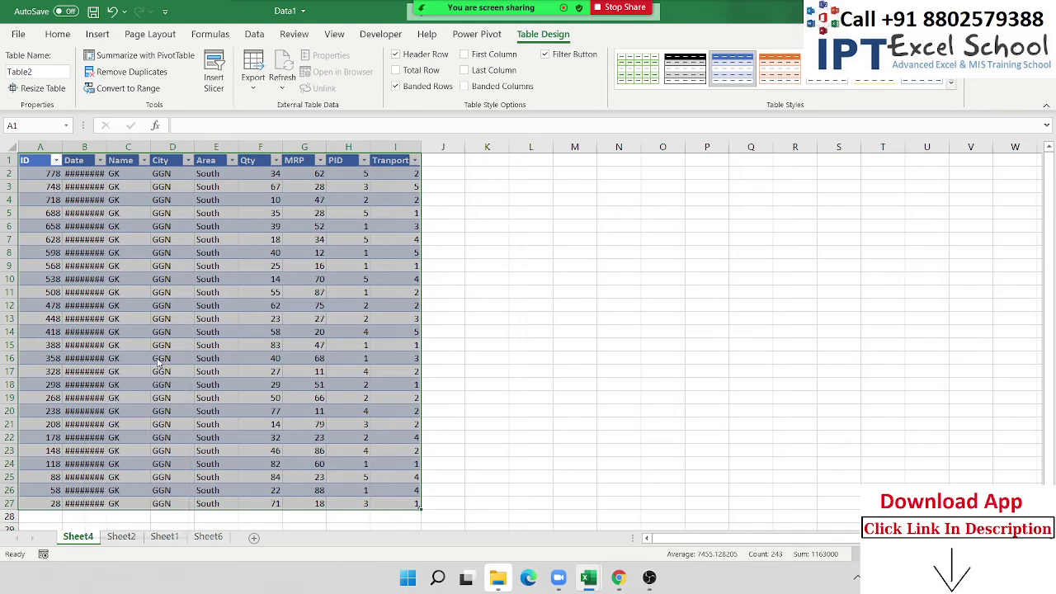
{"action": "left_click", "coordinate": [507, 325]}
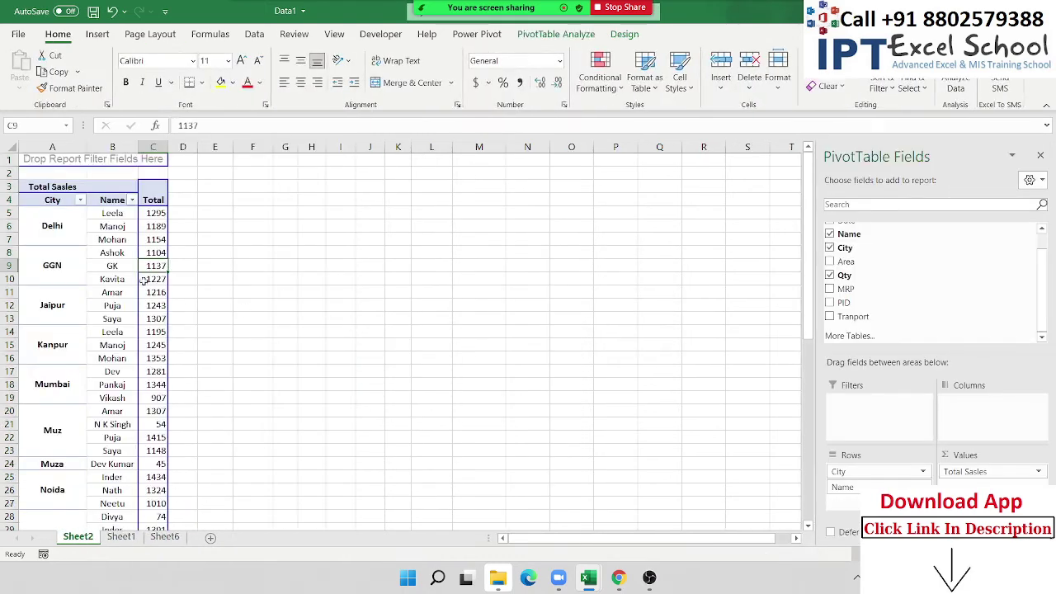
- Uncheck Enable show details on the Data tab of PivotTable Options
{"action": "right_click", "coordinate": [153, 244]}
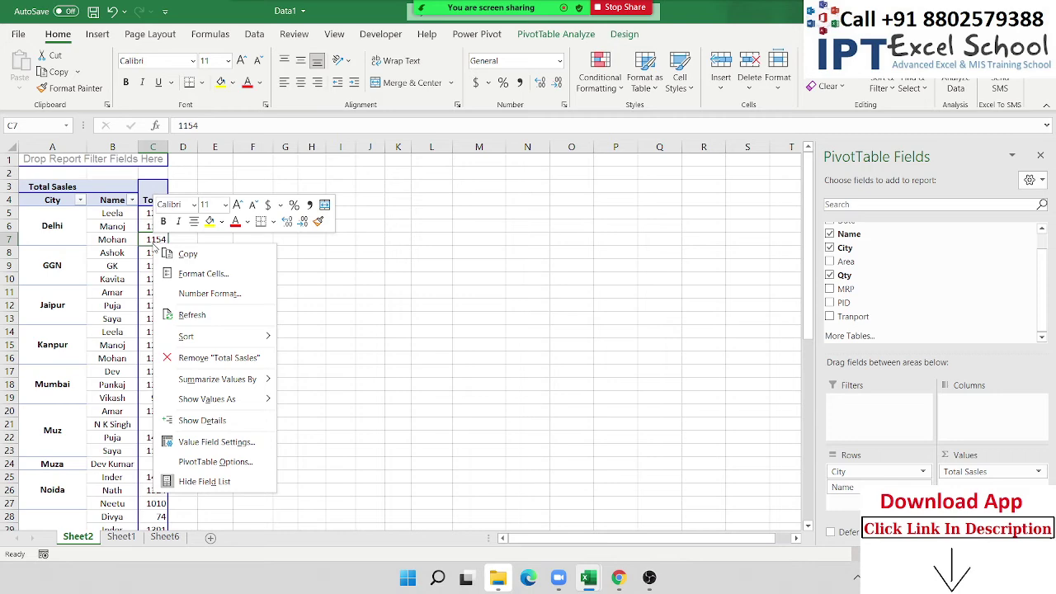
{"action": "left_click", "coordinate": [216, 462]}
{"action": "left_click", "coordinate": [214, 258]}
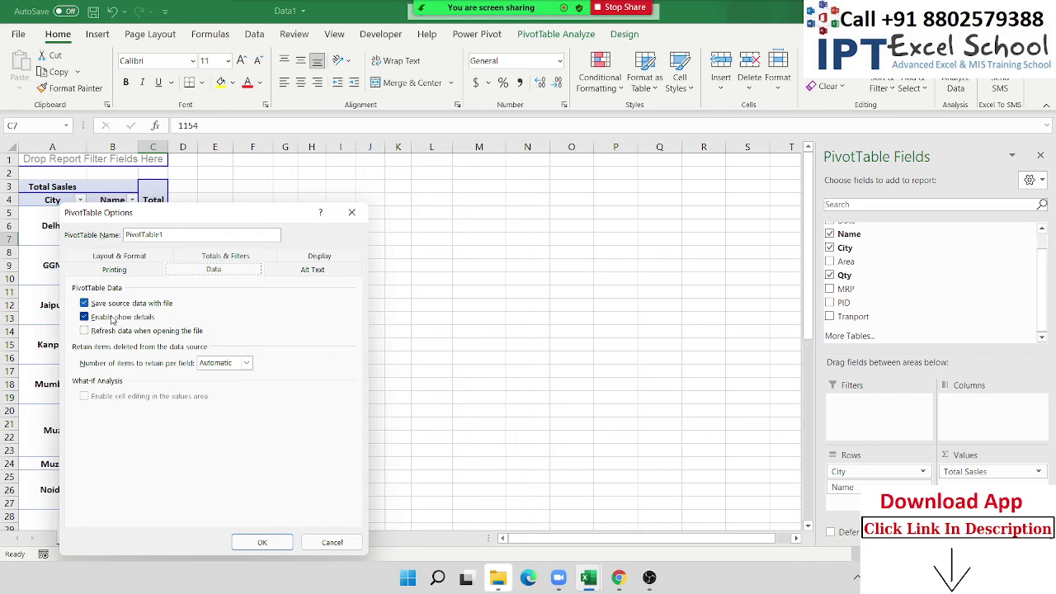
{"action": "left_click", "coordinate": [112, 321]}
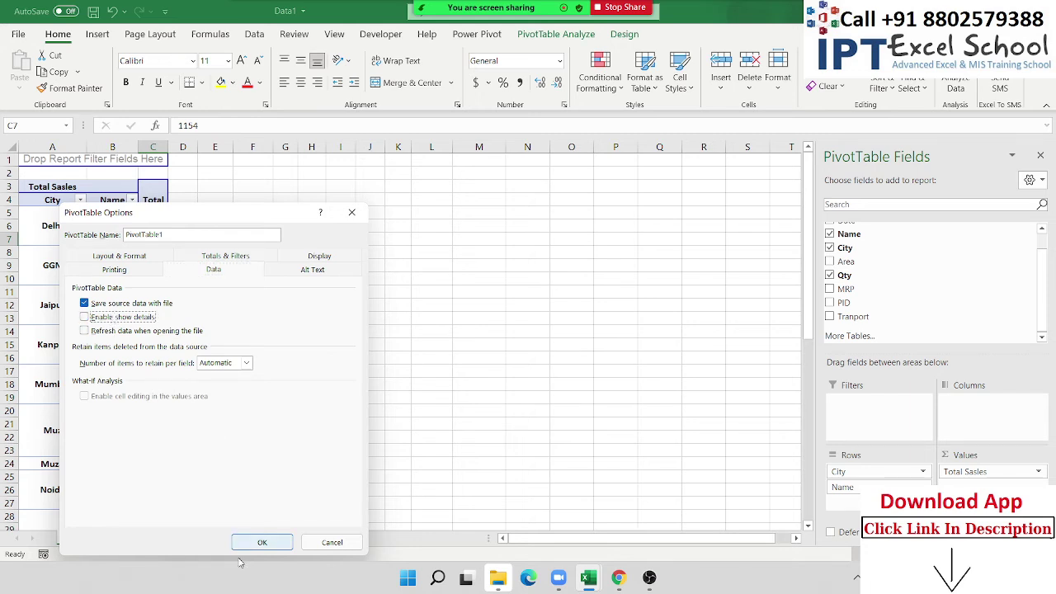
{"action": "left_click", "coordinate": [263, 542]}
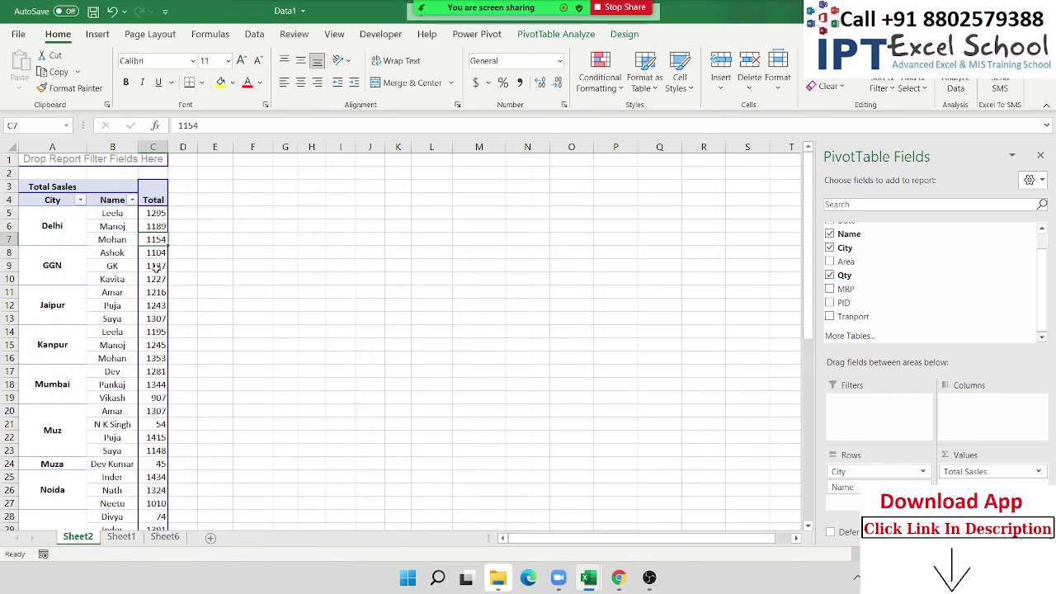
- Double-click the GGN 1137, Kanpur 1245, Muz 54 and Muza 45 totals, dismissing each warning
{"action": "double_click", "coordinate": [155, 268]}
{"action": "left_click", "coordinate": [531, 324]}
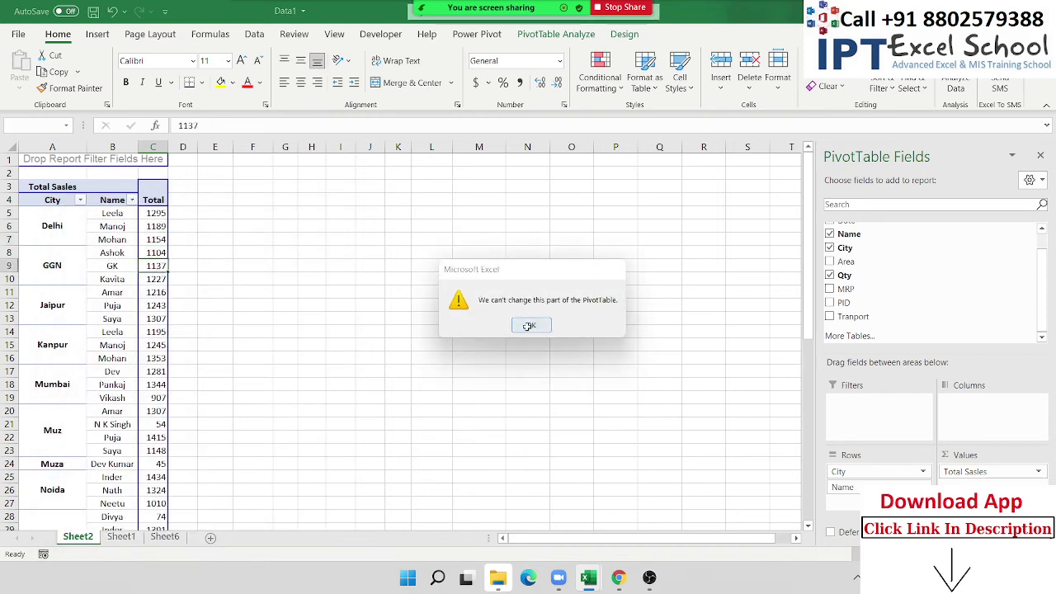
{"action": "double_click", "coordinate": [164, 345]}
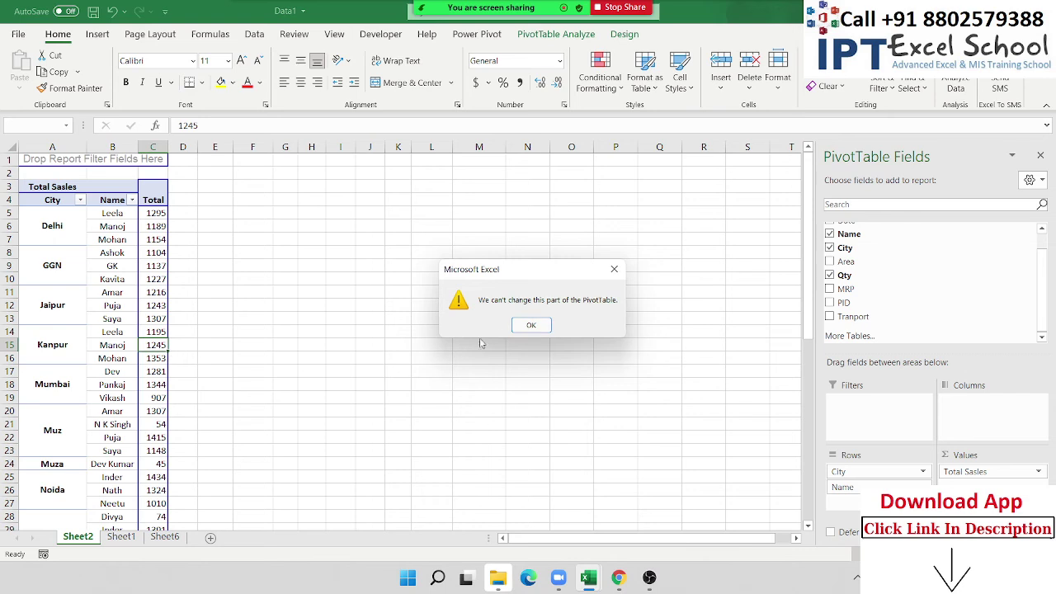
{"action": "left_click", "coordinate": [531, 325]}
{"action": "double_click", "coordinate": [154, 424]}
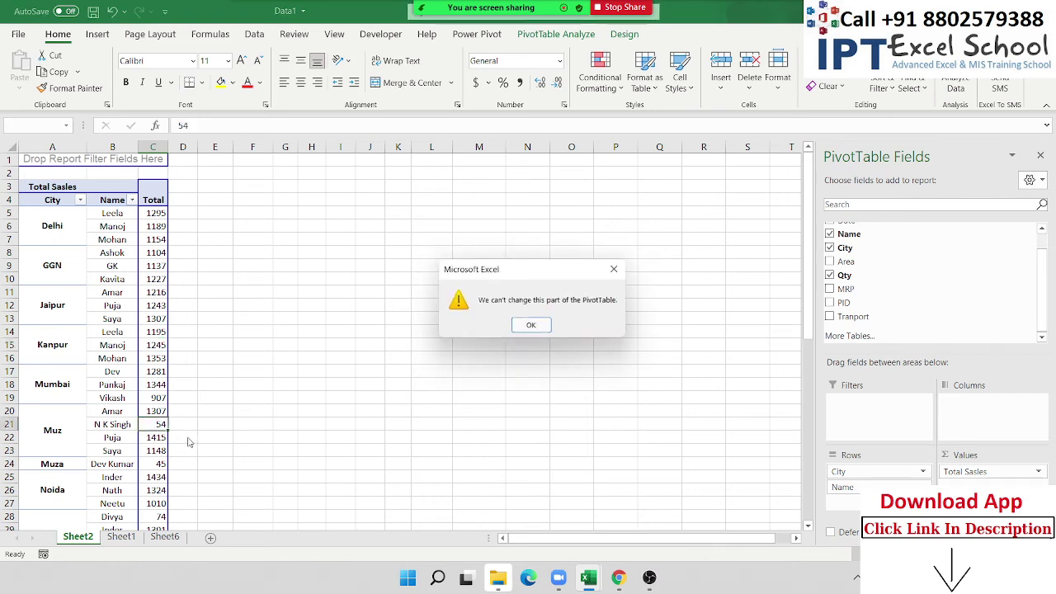
{"action": "left_click", "coordinate": [530, 325]}
{"action": "double_click", "coordinate": [160, 463]}
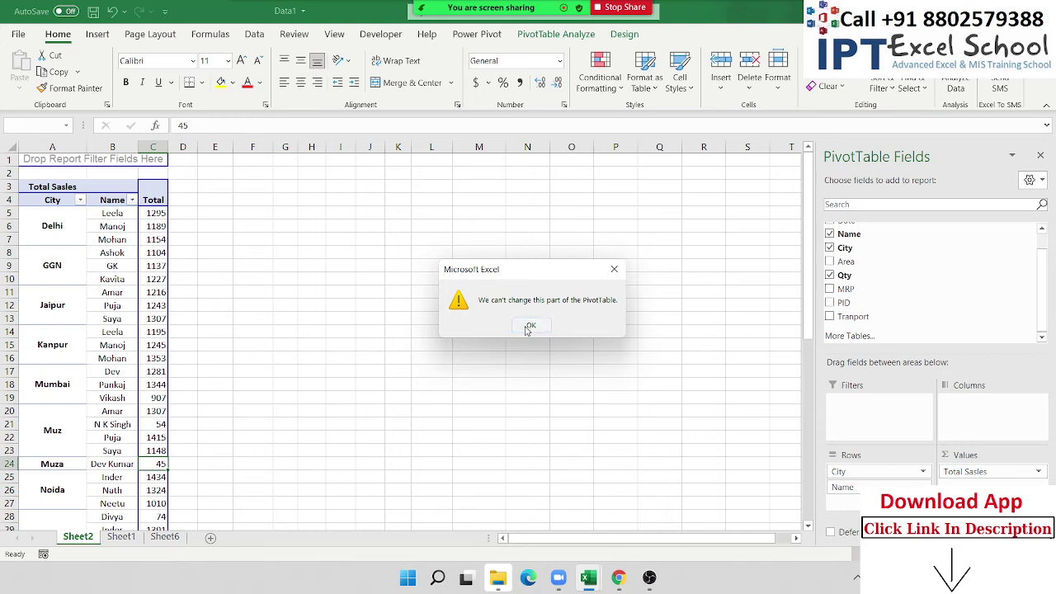
{"action": "left_click", "coordinate": [529, 326]}
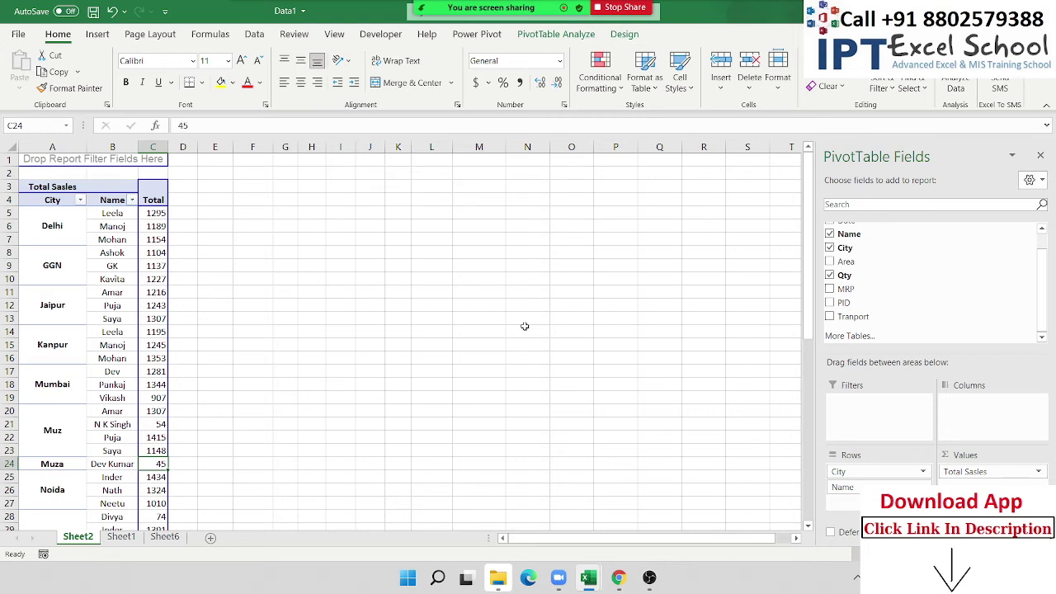
{"action": "scroll", "coordinate": [212, 391], "scroll_direction": "down", "scroll_amount": 1}
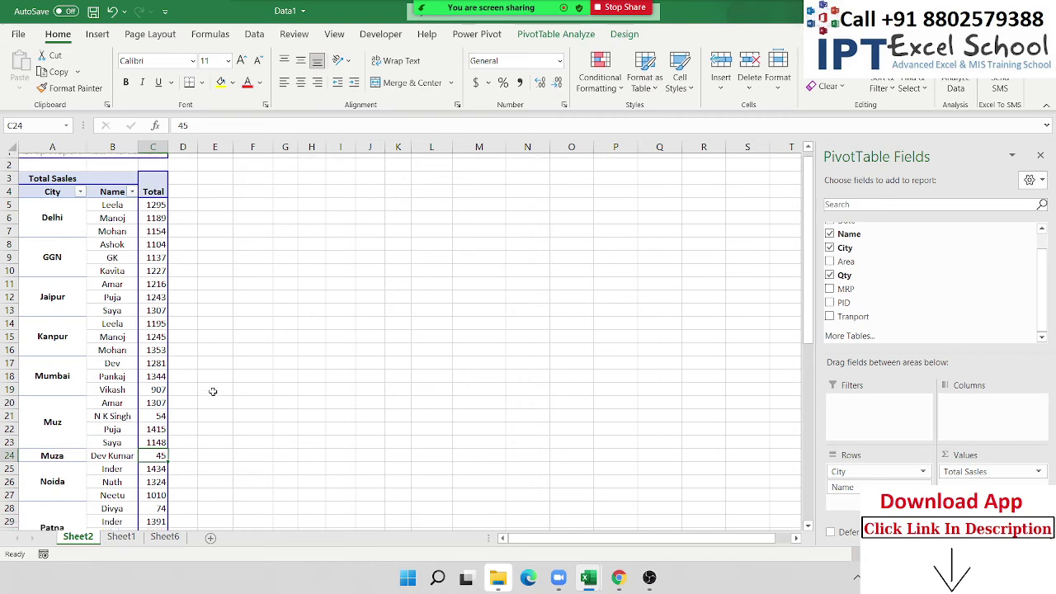
{"action": "scroll", "coordinate": [212, 391], "scroll_direction": "down", "scroll_amount": 5}
{"action": "scroll", "coordinate": [212, 391], "scroll_direction": "up", "scroll_amount": 2}
{"action": "scroll", "coordinate": [212, 391], "scroll_direction": "up", "scroll_amount": 4}
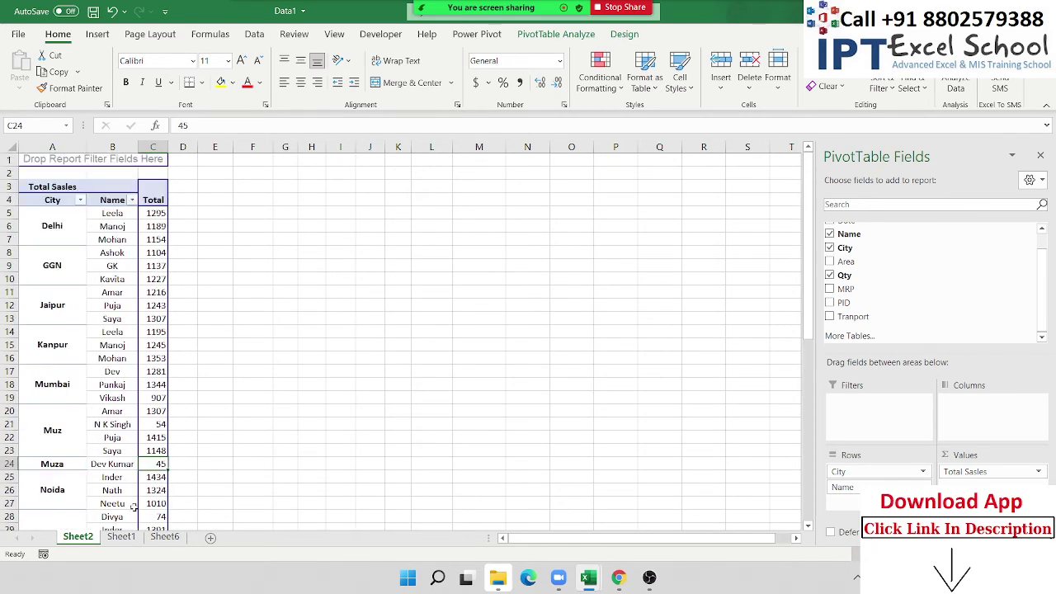
- Switch back and forth between Sheet1 and Sheet2, ending on the Sheet2 pivot
{"action": "left_click", "coordinate": [120, 537]}
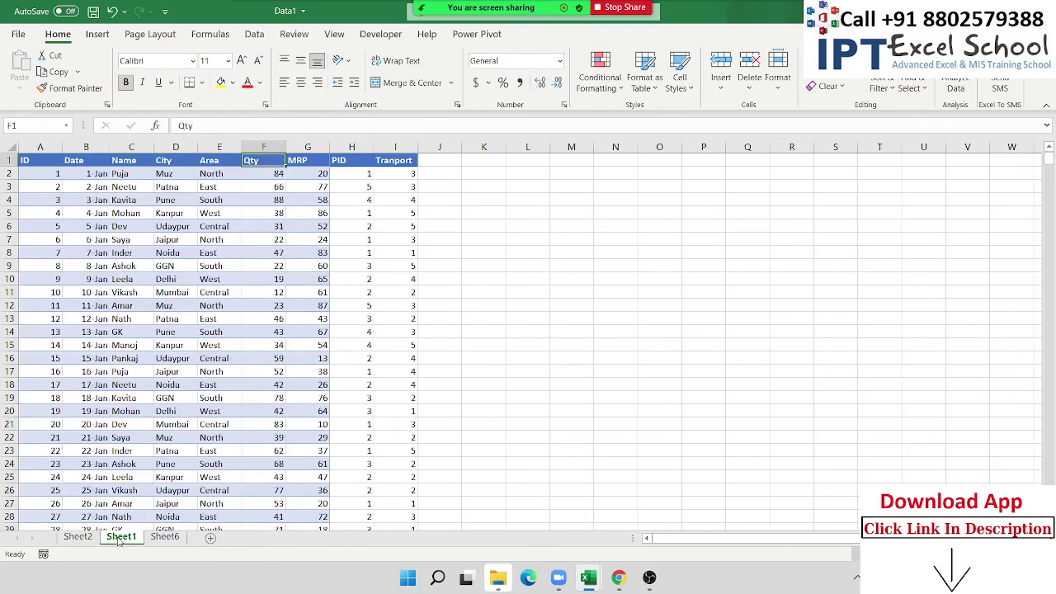
{"action": "left_click", "coordinate": [78, 537]}
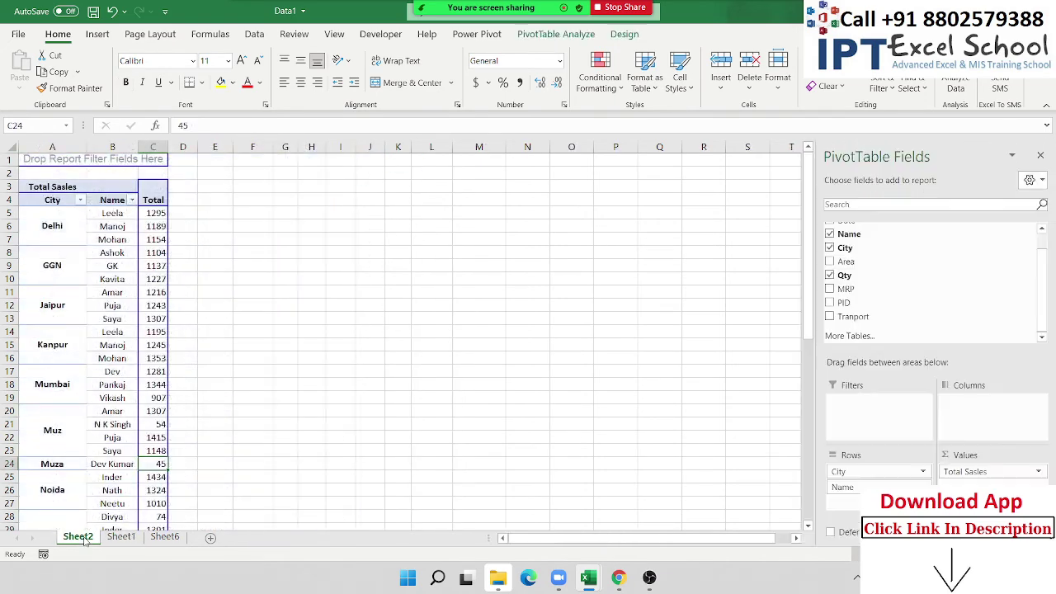
{"action": "left_click", "coordinate": [121, 537]}
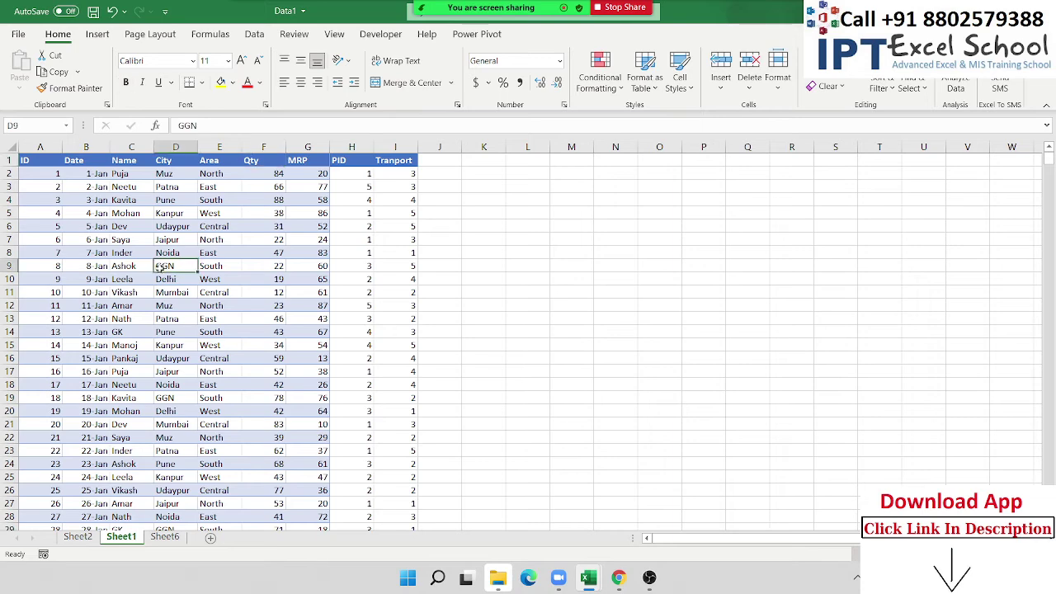
{"action": "left_click", "coordinate": [79, 537]}
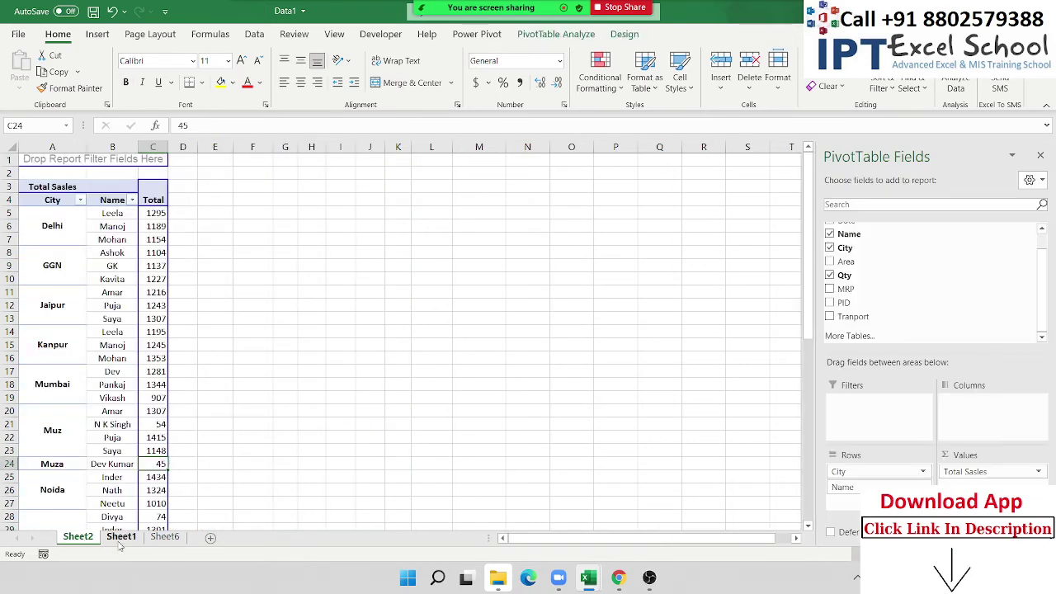
{"action": "left_click", "coordinate": [122, 537]}
{"action": "right_click", "coordinate": [121, 537]}
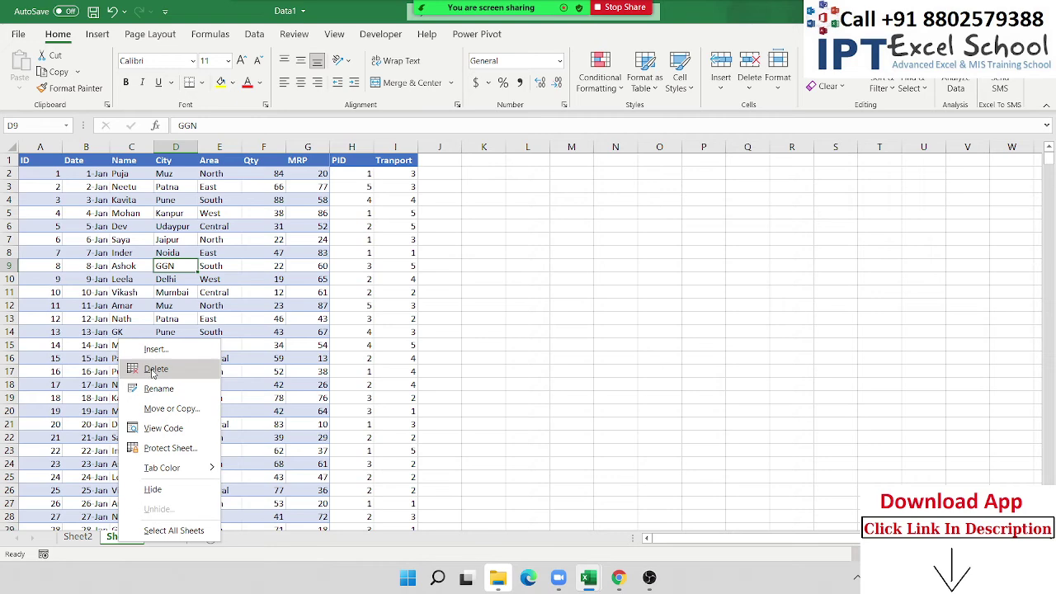
{"action": "left_click", "coordinate": [80, 538]}
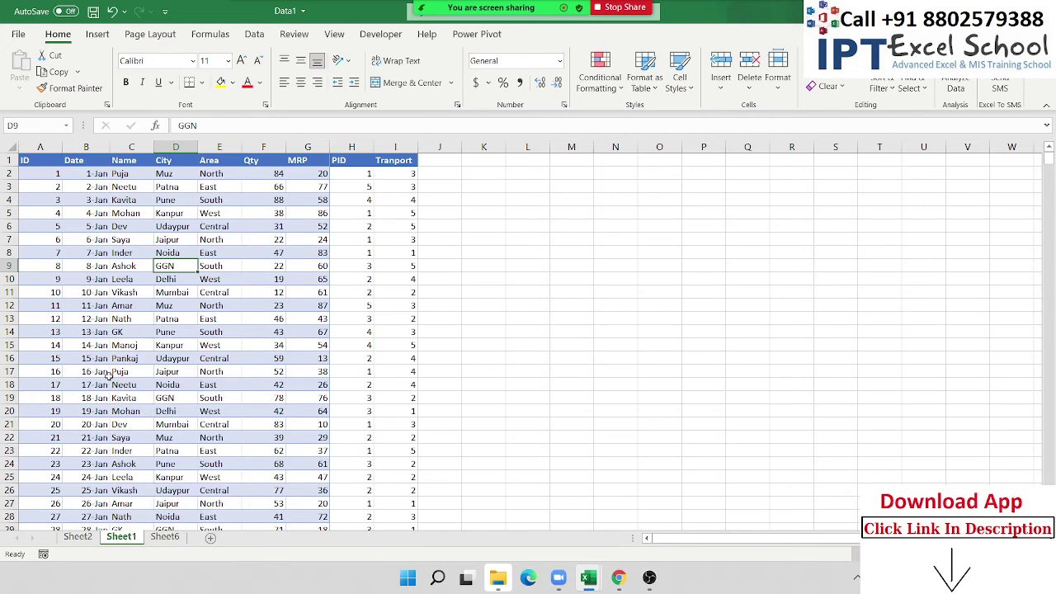
{"action": "left_click", "coordinate": [80, 536]}
- Move Sheet2 to a new workbook through Move or Copy
{"action": "right_click", "coordinate": [82, 536]}
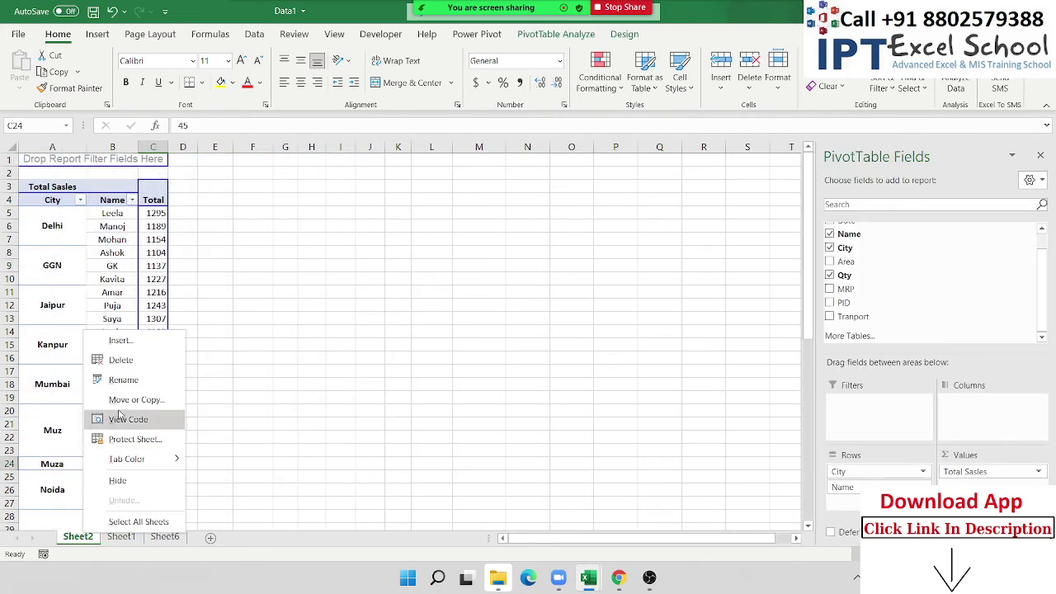
{"action": "left_click", "coordinate": [124, 399]}
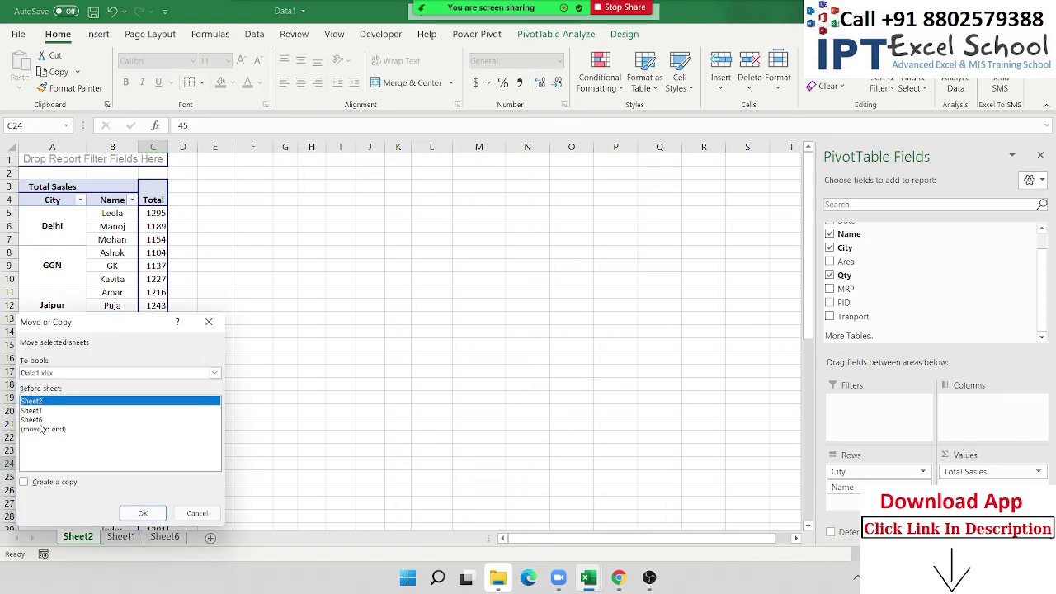
{"action": "left_click", "coordinate": [215, 373]}
{"action": "left_click", "coordinate": [49, 385]}
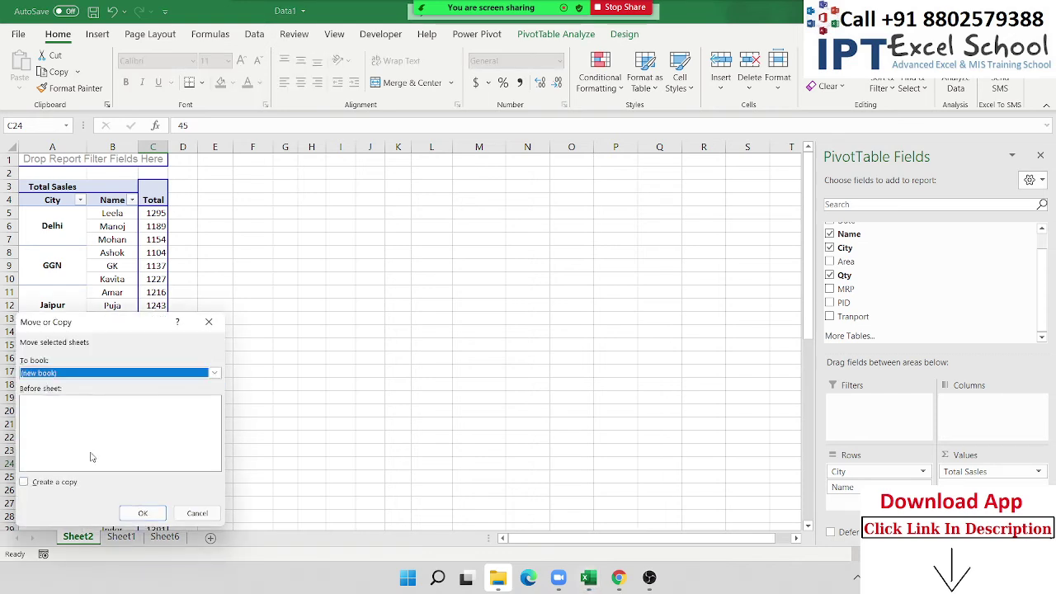
{"action": "left_click", "coordinate": [143, 513]}
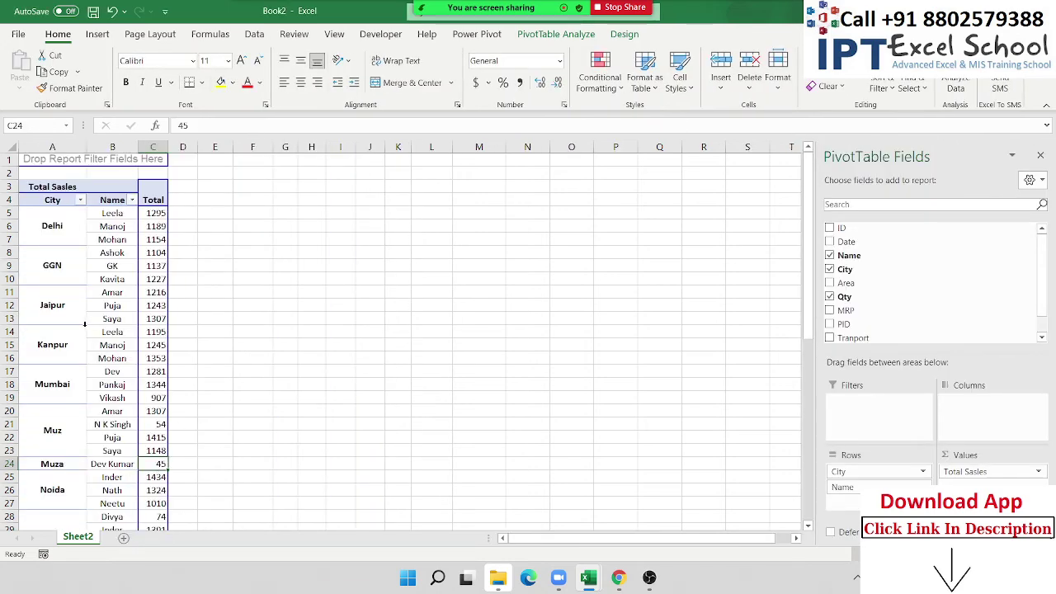
- Select the pivot's Name cells, dismiss their context menu, and switch to the Data1 workbook
{"action": "left_click", "coordinate": [316, 252]}
{"action": "left_click", "coordinate": [131, 259]}
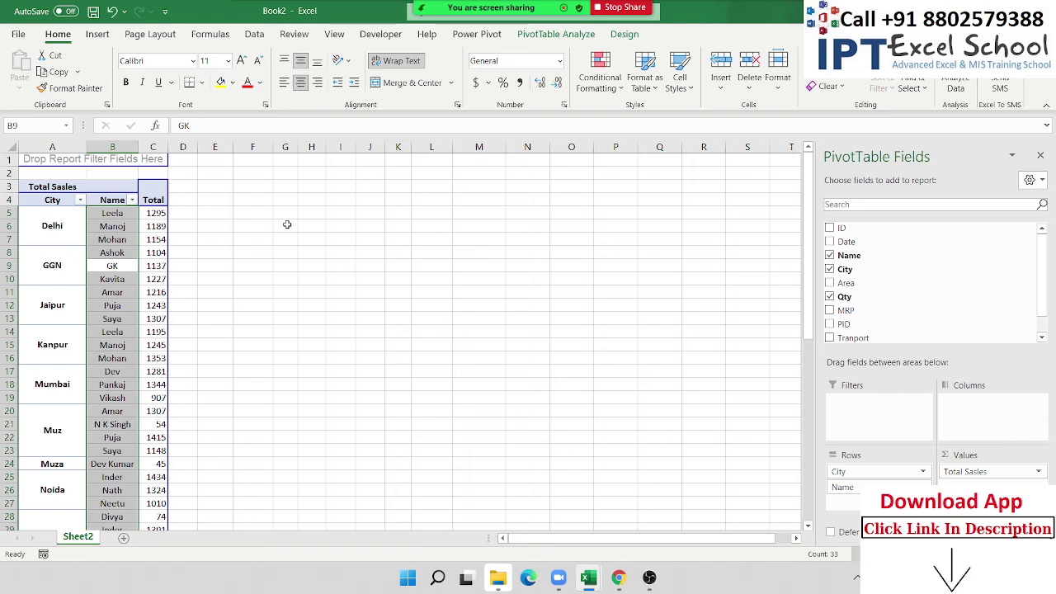
{"action": "right_click", "coordinate": [112, 264]}
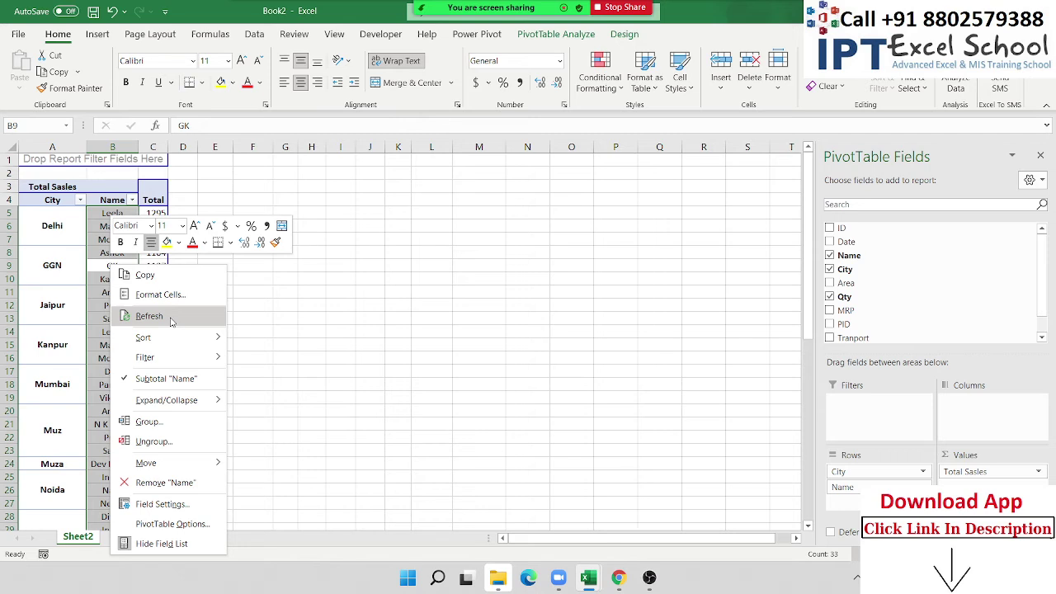
{"action": "left_click", "coordinate": [361, 320]}
{"action": "key", "text": "ctrl+Tab"}
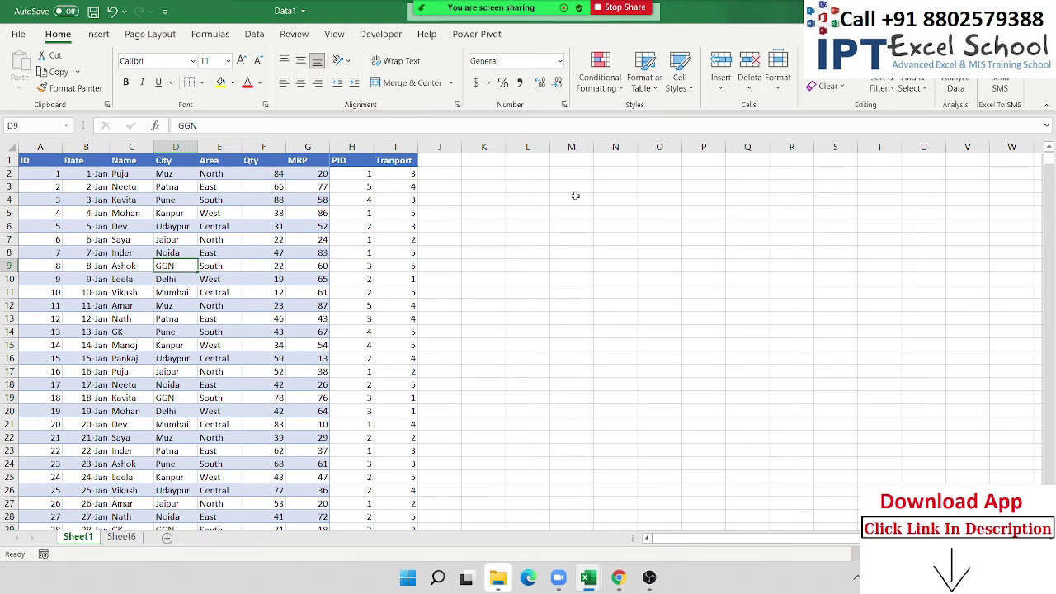
- Change the quantity in Data1 cell F9 to 220
{"action": "key", "text": "Right"}
{"action": "key", "text": "Right"}
{"action": "key", "text": "Right"}
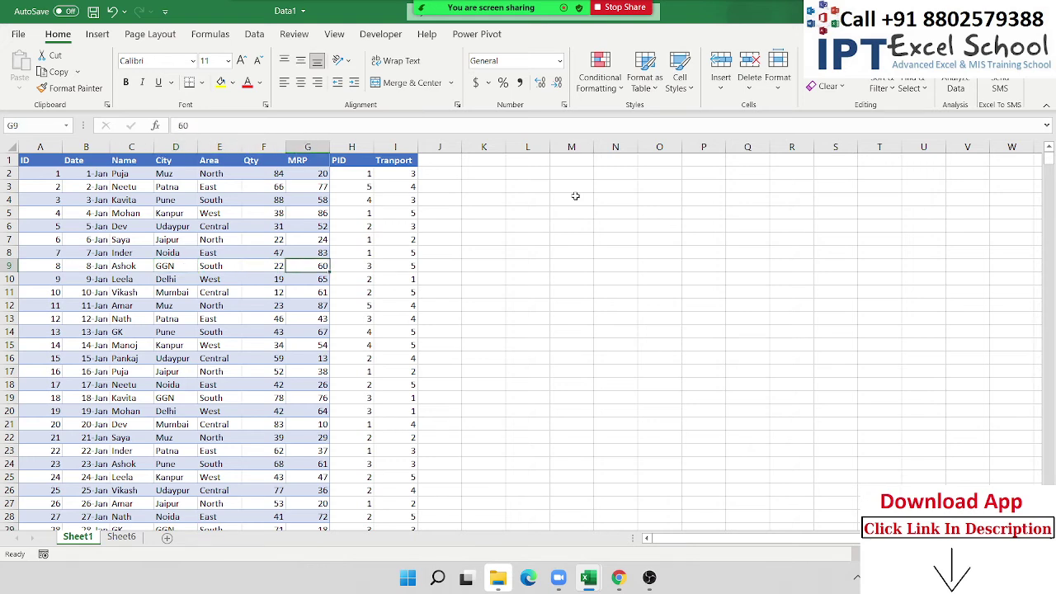
{"action": "key", "text": "Left"}
{"action": "key", "text": "F2"}
{"action": "type", "text": "0"}
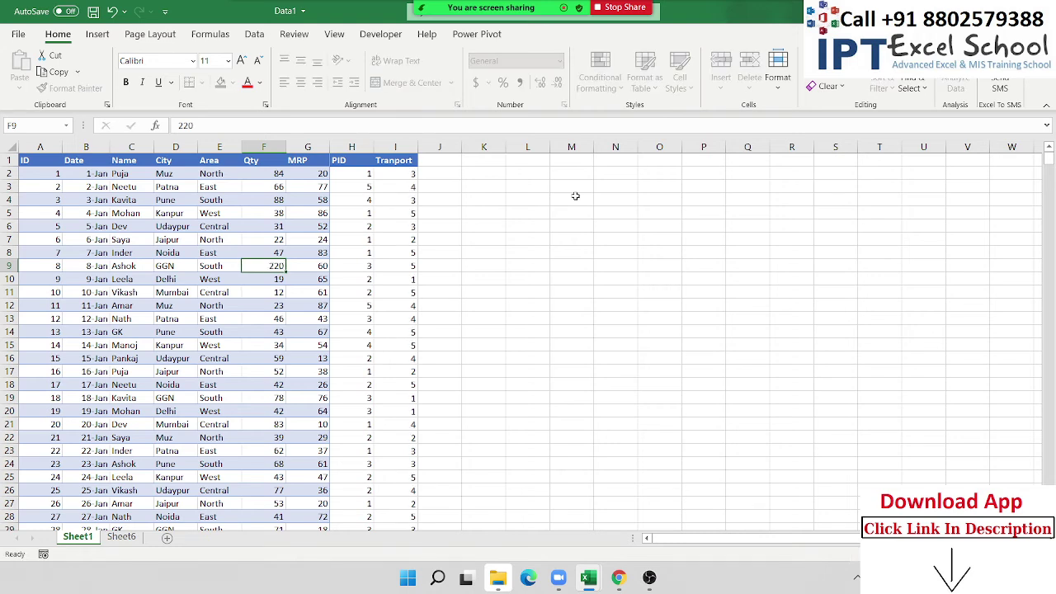
{"action": "key", "text": "Return"}
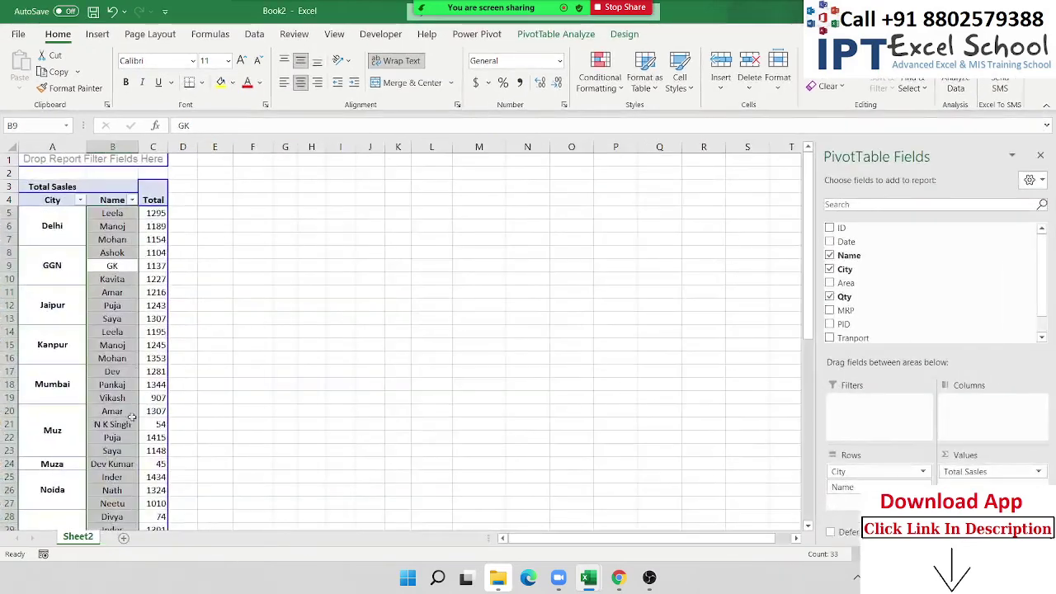
- Switch between the open workbooks, ending in Book2
{"action": "right_click", "coordinate": [112, 330]}
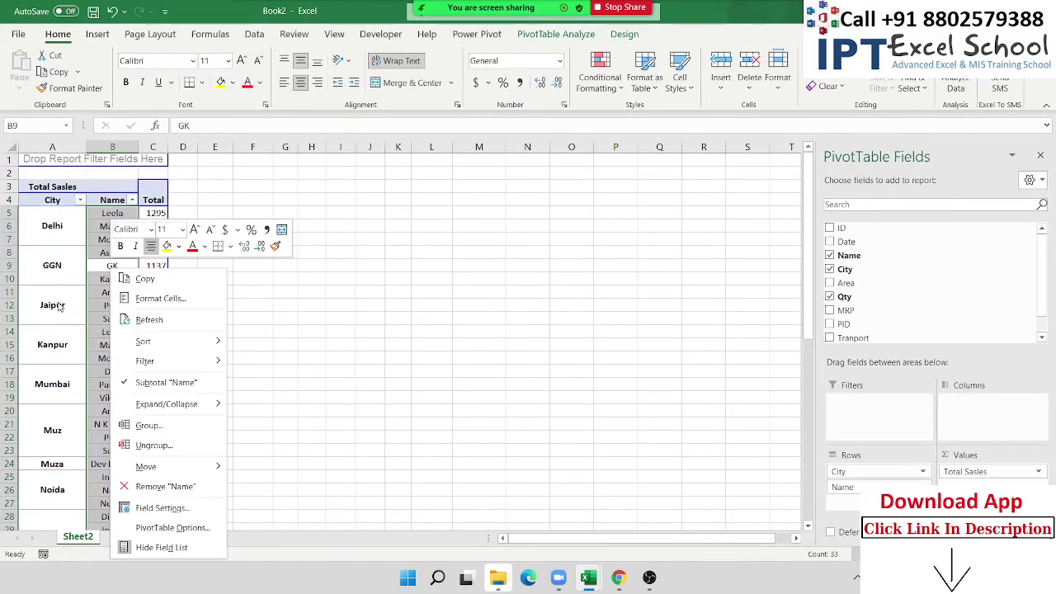
{"action": "key", "text": "alt+Tab"}
{"action": "left_click", "coordinate": [97, 307]}
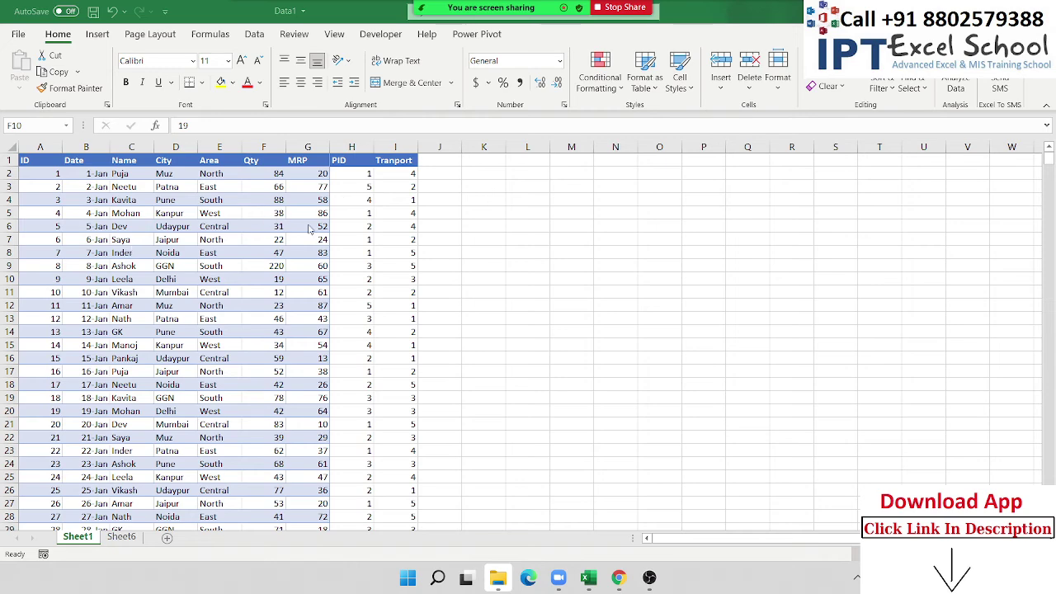
{"action": "key", "text": "alt+Tab"}
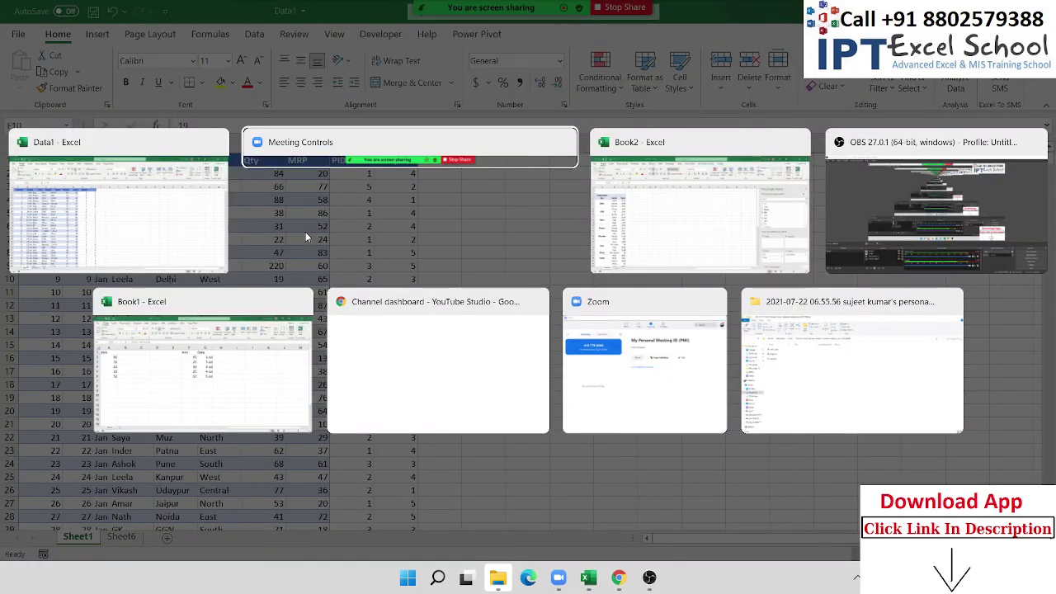
{"action": "key", "text": "alt+Tab"}
- Refresh the Book2 pivot twice and scroll through the updated totals
{"action": "right_click", "coordinate": [164, 267]}
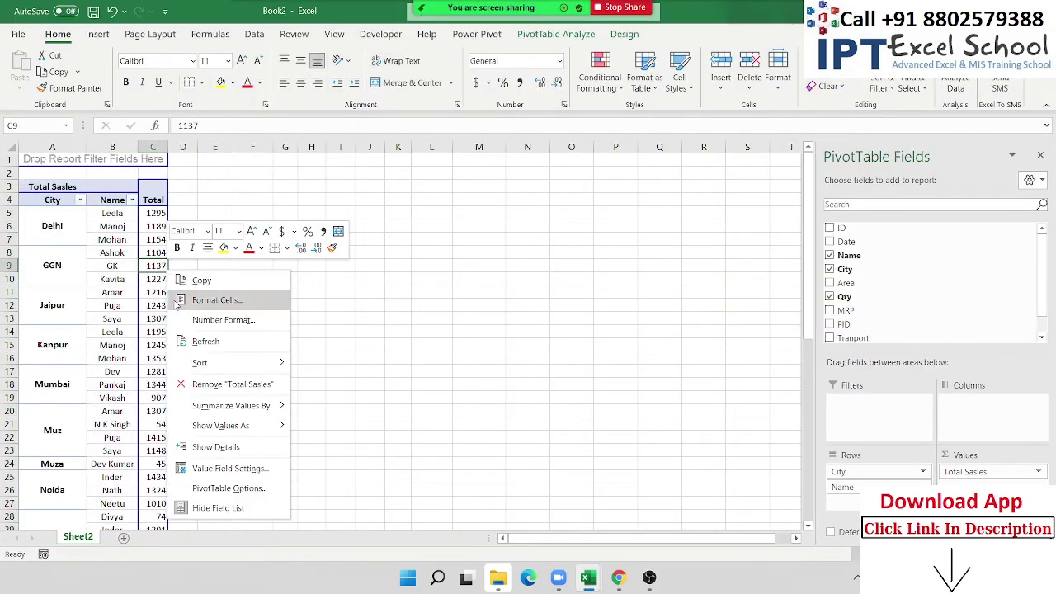
{"action": "left_click", "coordinate": [193, 346]}
{"action": "scroll", "coordinate": [178, 382], "scroll_direction": "down", "scroll_amount": 4}
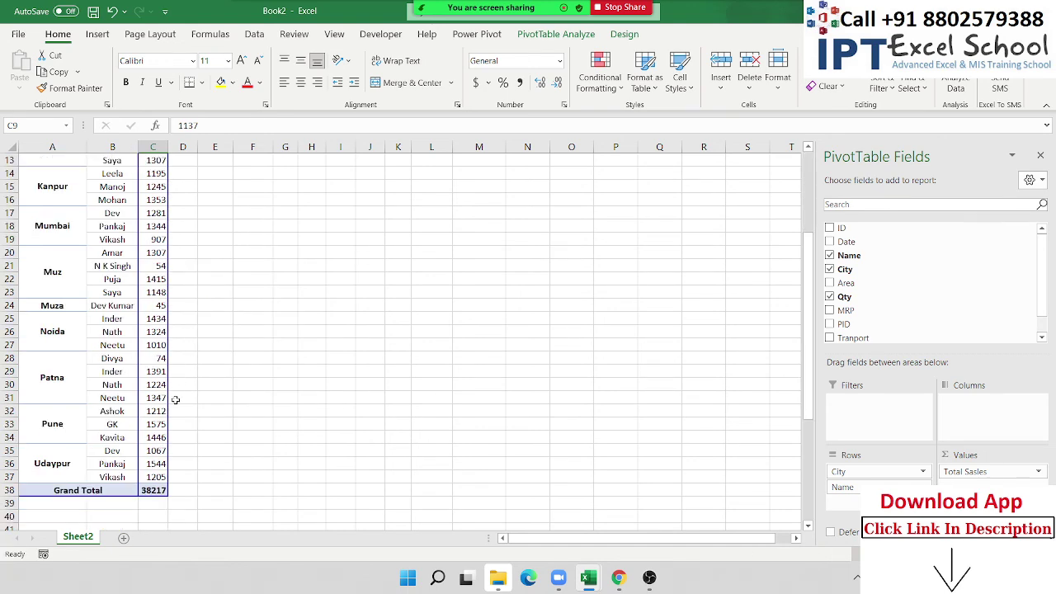
{"action": "scroll", "coordinate": [175, 399], "scroll_direction": "up", "scroll_amount": 4}
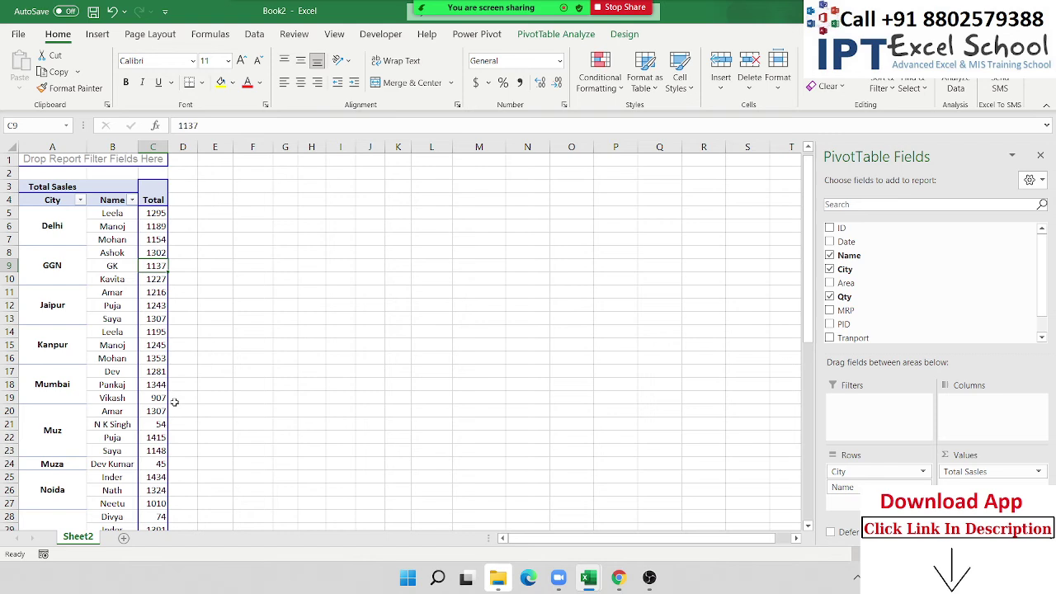
{"action": "right_click", "coordinate": [141, 277]}
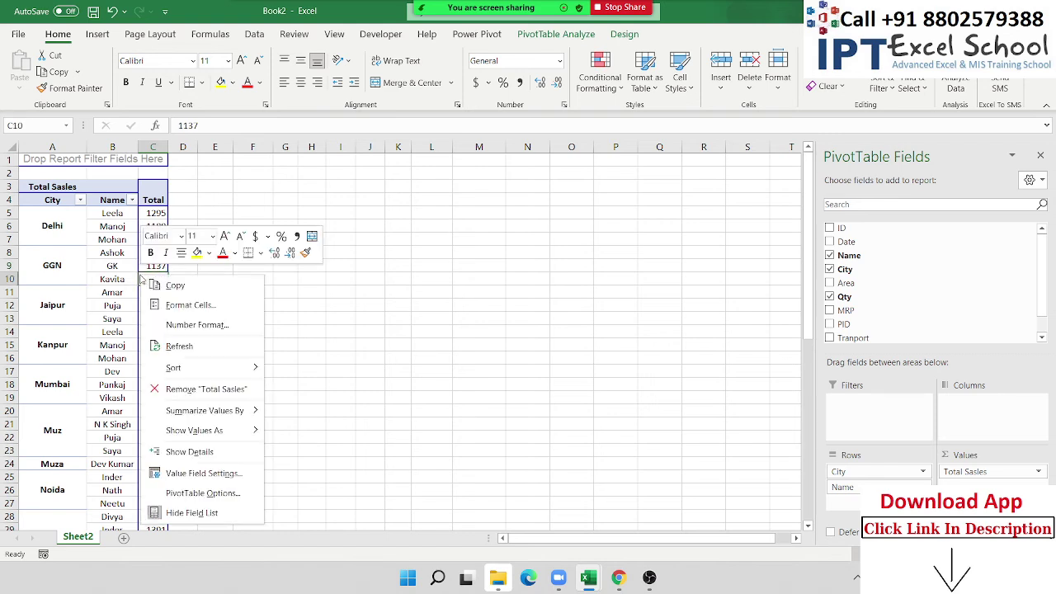
{"action": "left_click", "coordinate": [162, 349]}
{"action": "mouse_move", "coordinate": [179, 346]}
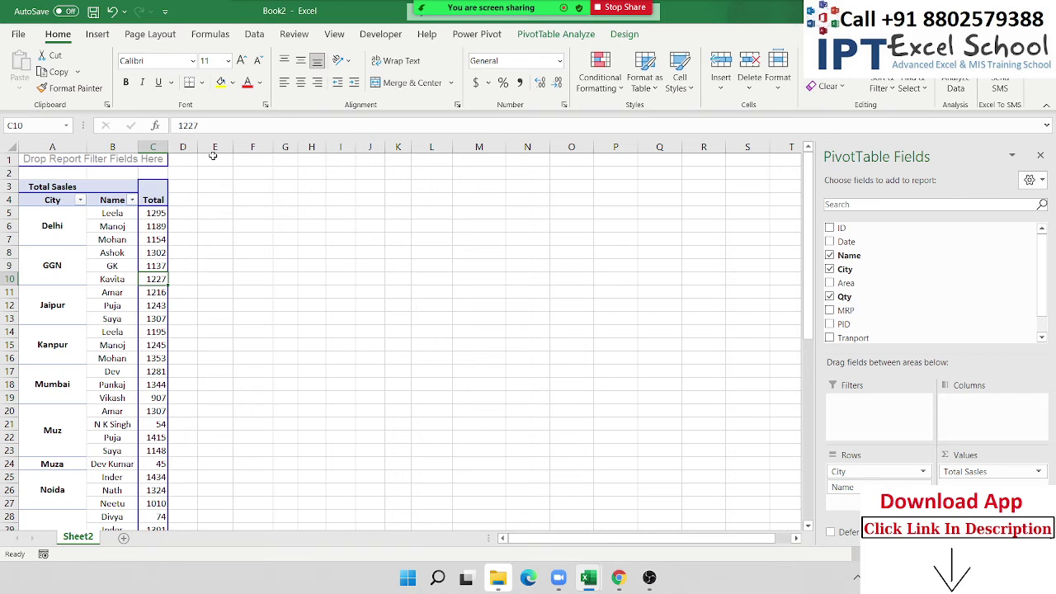
{"action": "scroll", "coordinate": [198, 377], "scroll_direction": "down", "scroll_amount": 4}
{"action": "scroll", "coordinate": [179, 403], "scroll_direction": "down", "scroll_amount": 3}
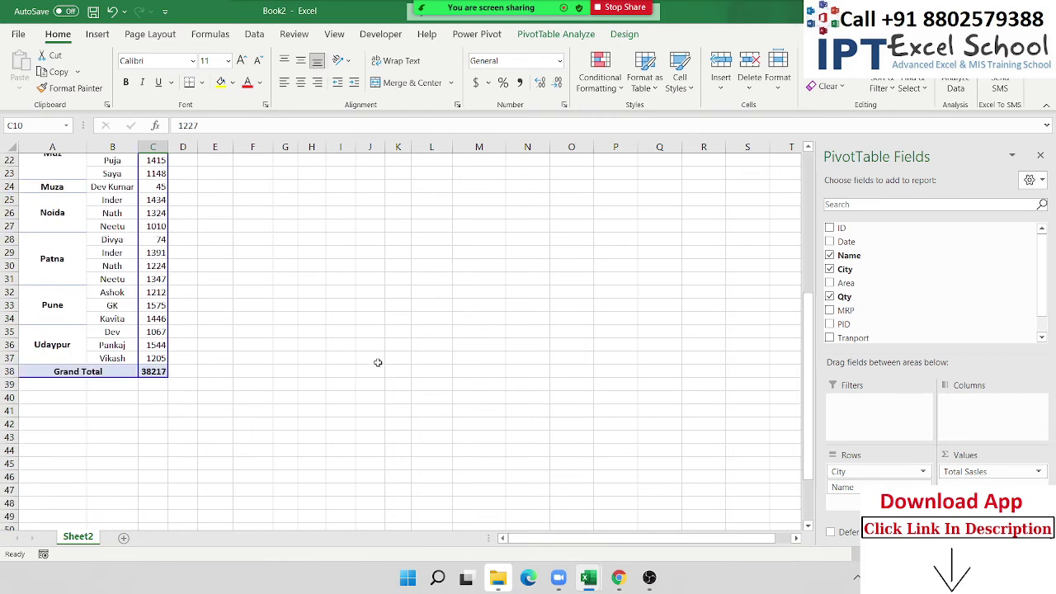
{"action": "scroll", "coordinate": [378, 362], "scroll_direction": "up", "scroll_amount": 3}
{"action": "scroll", "coordinate": [378, 361], "scroll_direction": "up", "scroll_amount": 4}
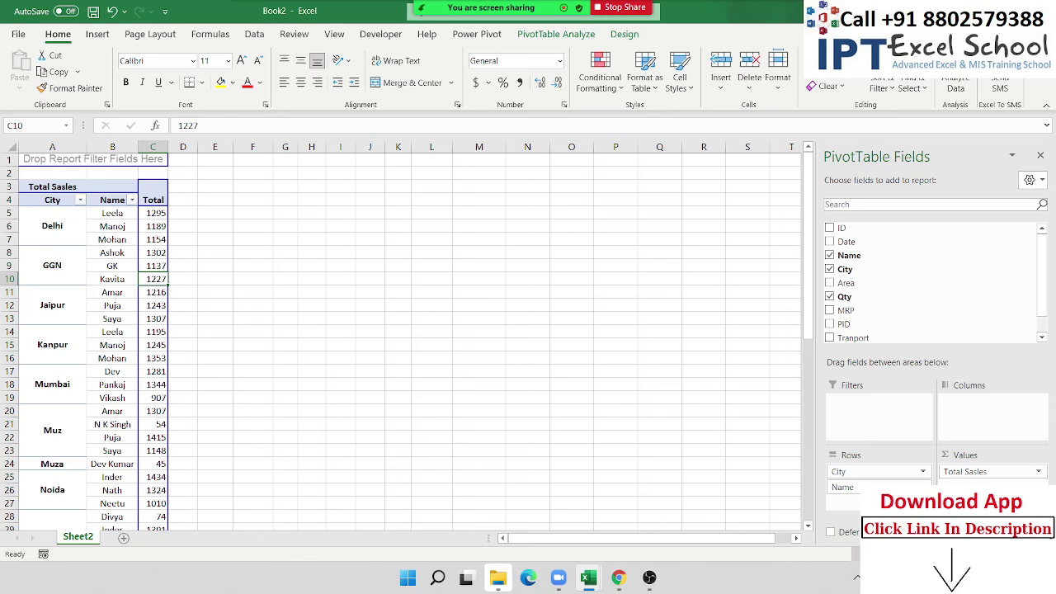
{"action": "scroll", "coordinate": [396, 387], "scroll_direction": "down", "scroll_amount": 2}
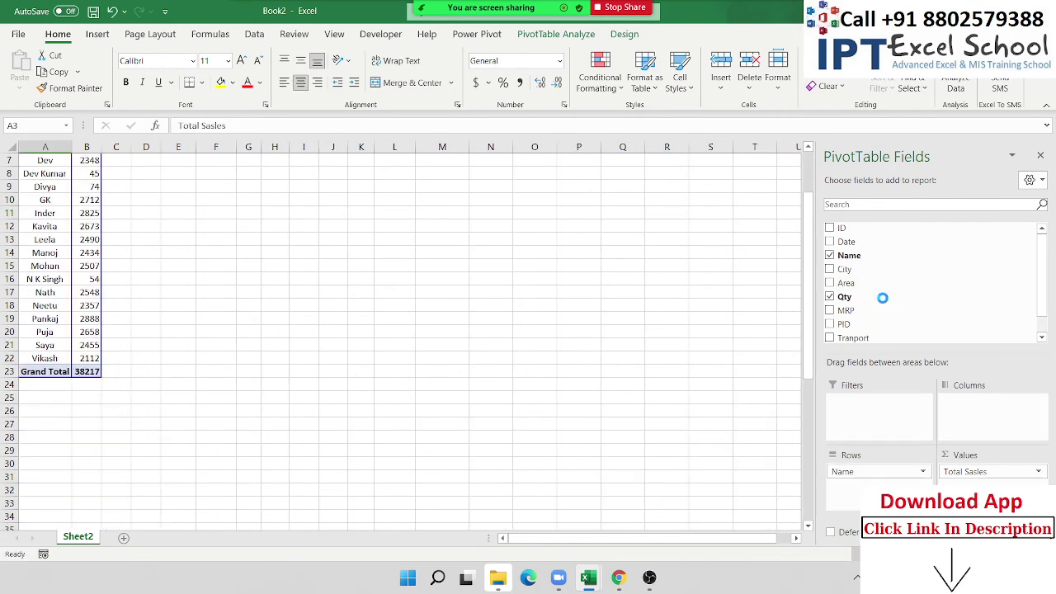
- Remove City from the pivot rows and hide the PivotTable field list
{"action": "left_click_drag", "start_coordinate": [843, 470], "coordinate": [353, 315]}
{"action": "scroll", "coordinate": [353, 315], "scroll_direction": "up", "scroll_amount": 2}
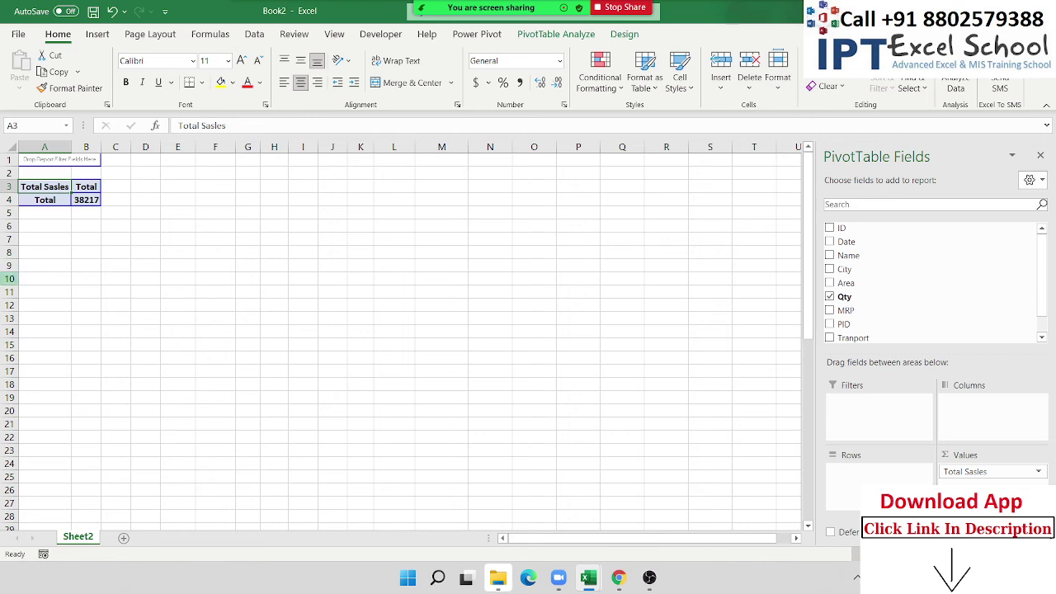
{"action": "left_click", "coordinate": [87, 199]}
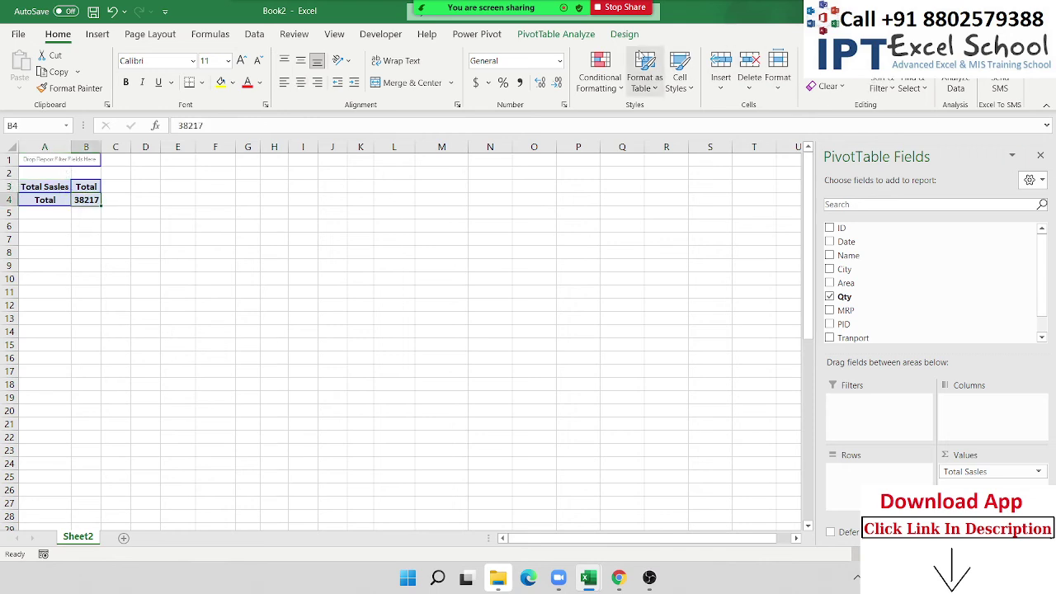
{"action": "left_click", "coordinate": [556, 34]}
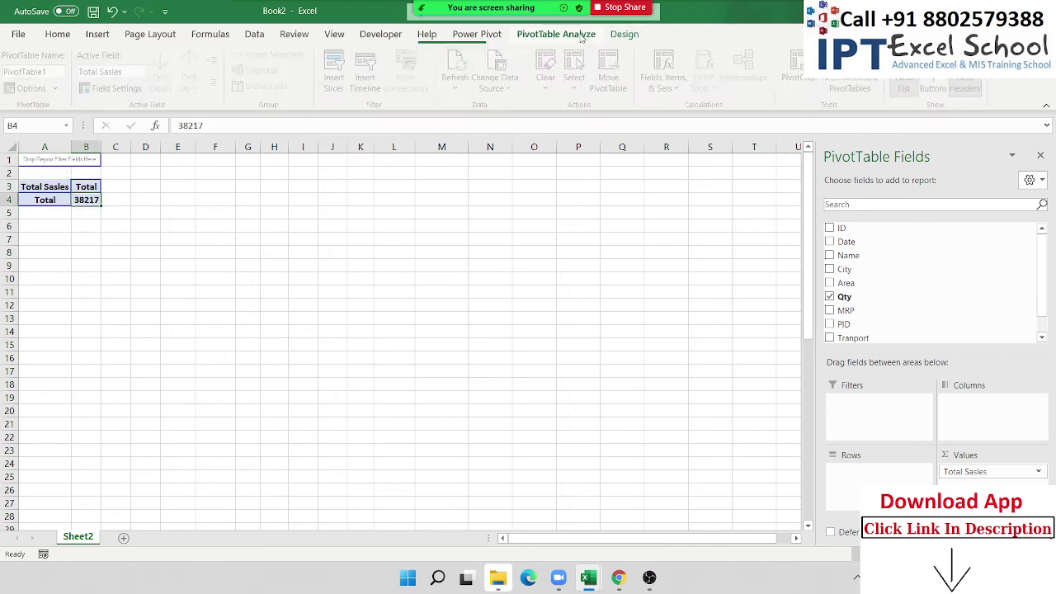
{"action": "left_click", "coordinate": [907, 82]}
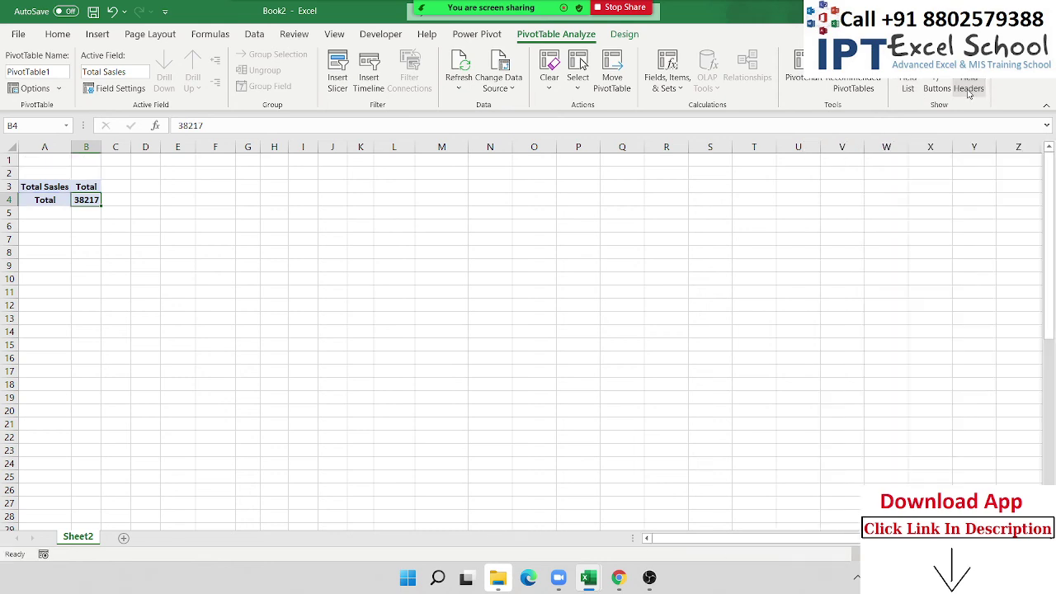
- Select the pivot cells A3:B4 and open the Font Color choices
{"action": "left_click", "coordinate": [344, 303]}
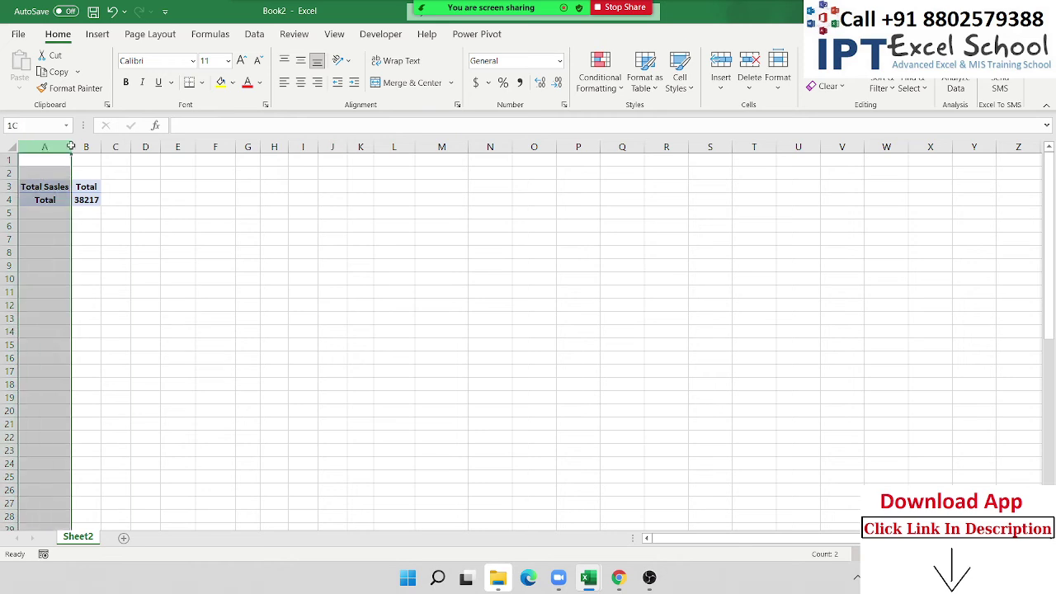
{"action": "left_click_drag", "start_coordinate": [32, 146], "coordinate": [145, 146]}
{"action": "left_click", "coordinate": [145, 226]}
{"action": "left_click_drag", "start_coordinate": [92, 202], "coordinate": [37, 186]}
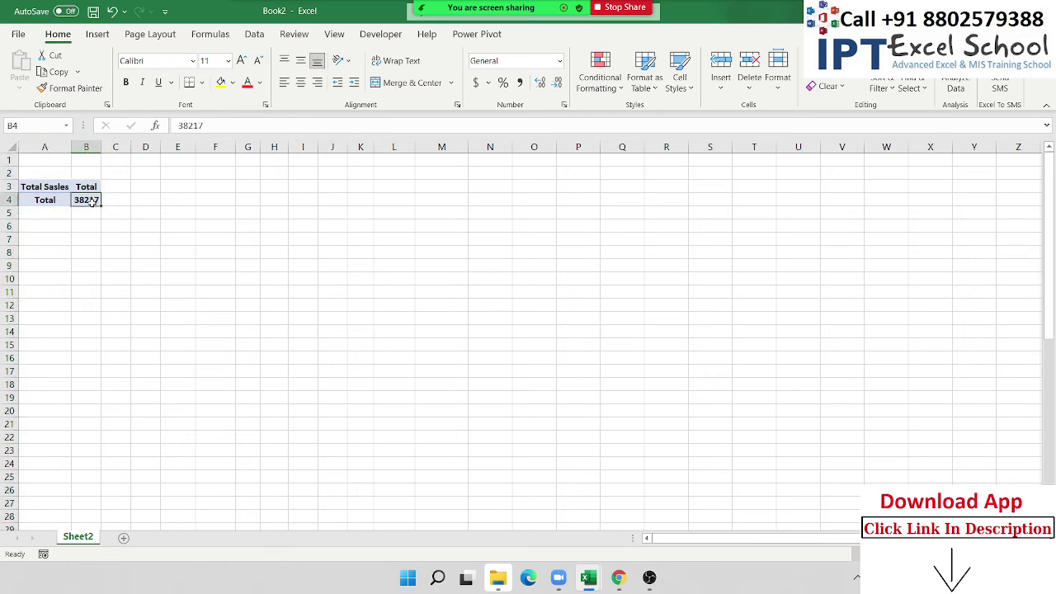
{"action": "left_click", "coordinate": [258, 82]}
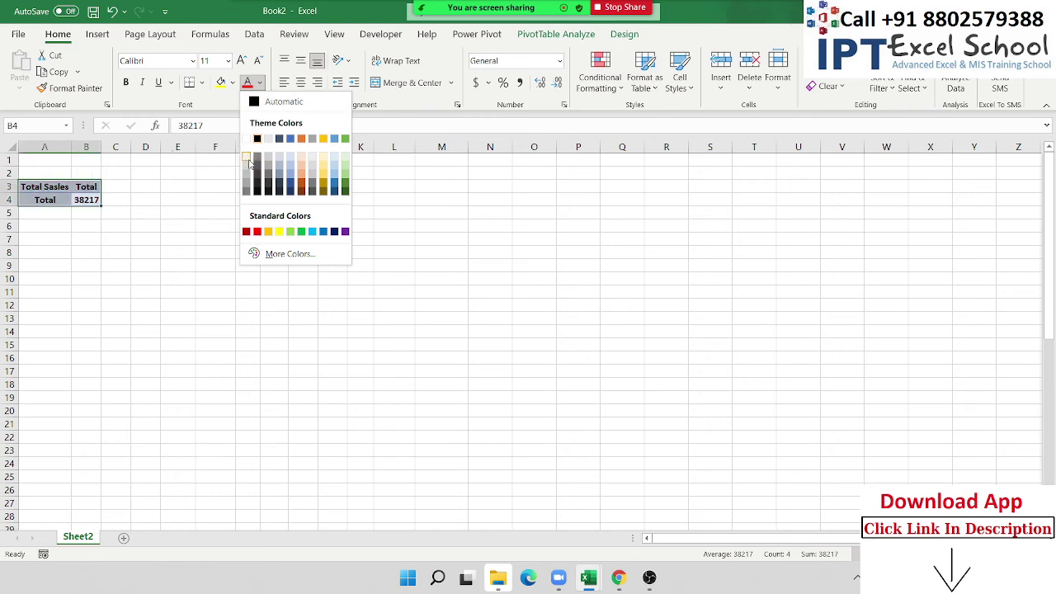
- Make the pivot cells A3:B4 white text and try a grey fill on them
{"action": "left_click", "coordinate": [250, 141]}
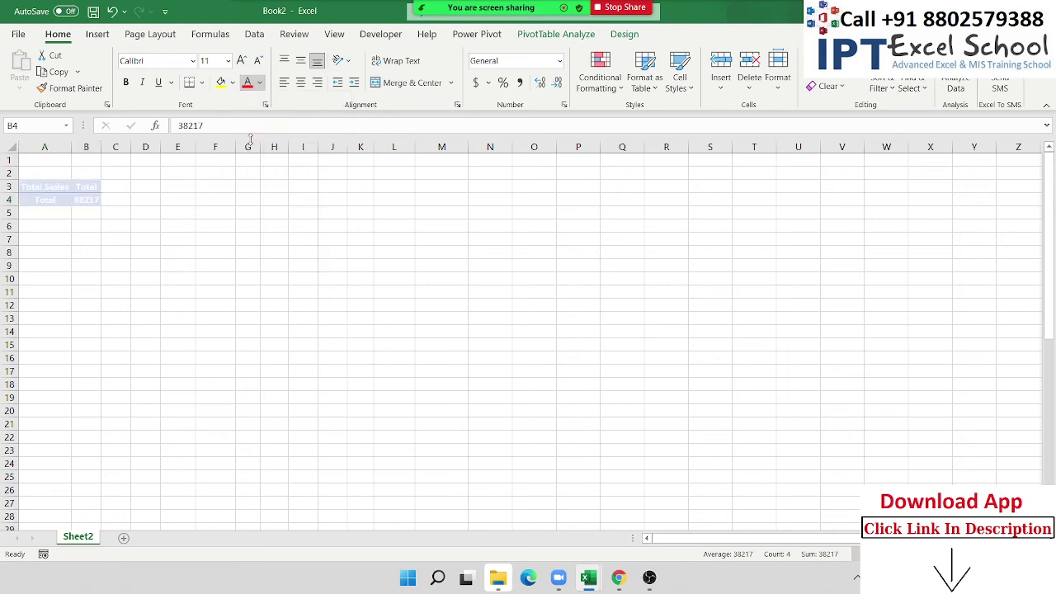
{"action": "left_click", "coordinate": [259, 82]}
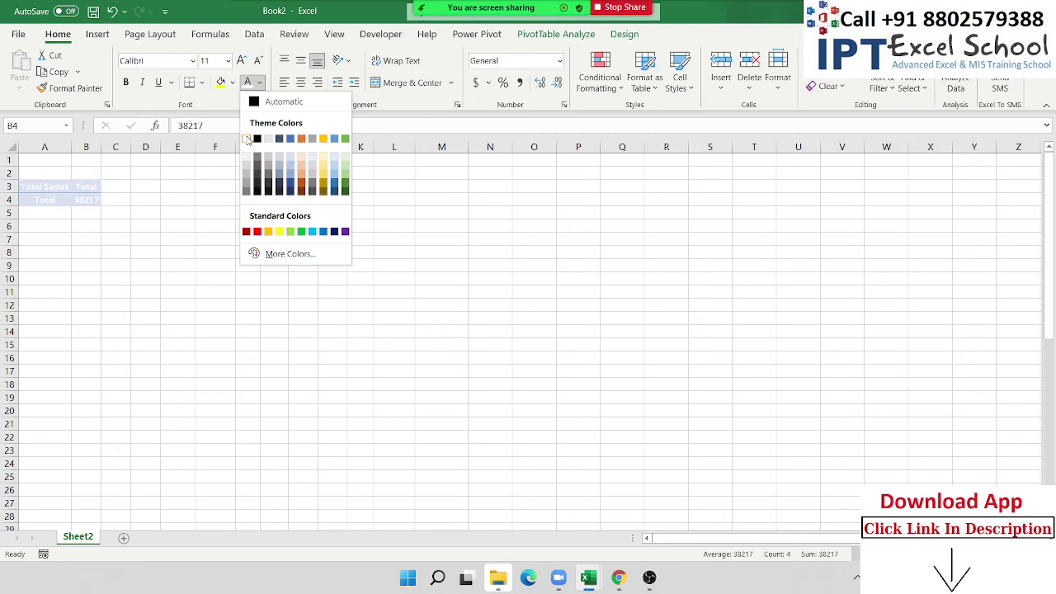
{"action": "left_click", "coordinate": [247, 138]}
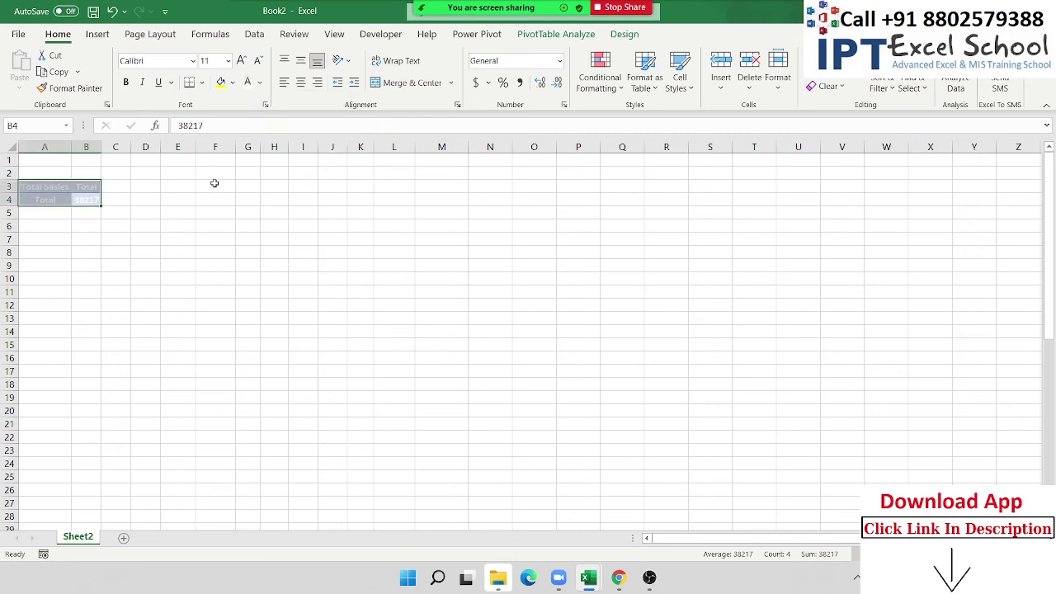
{"action": "left_click", "coordinate": [232, 82]}
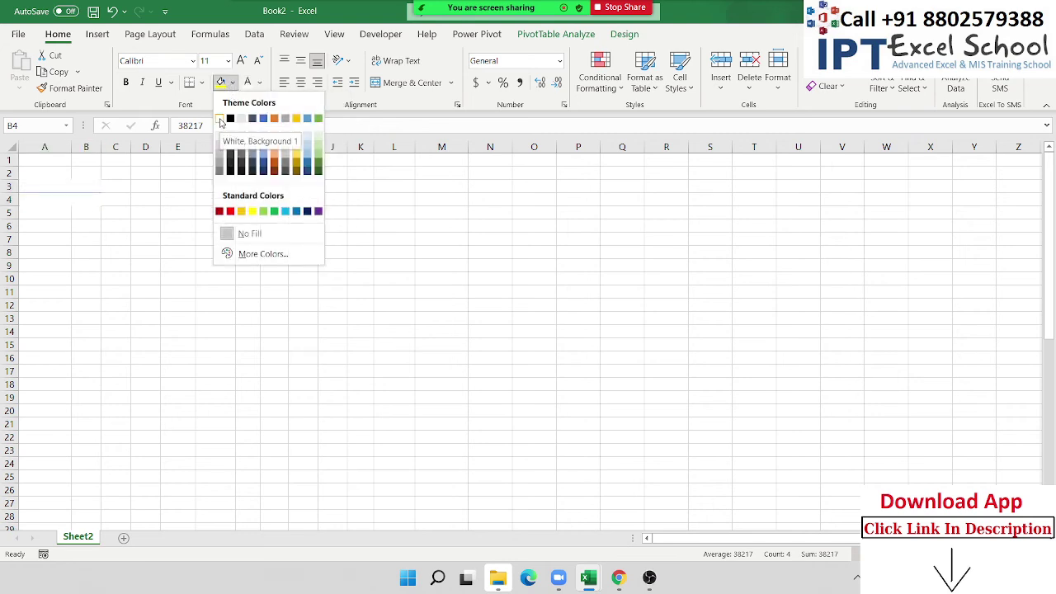
{"action": "left_click", "coordinate": [219, 152]}
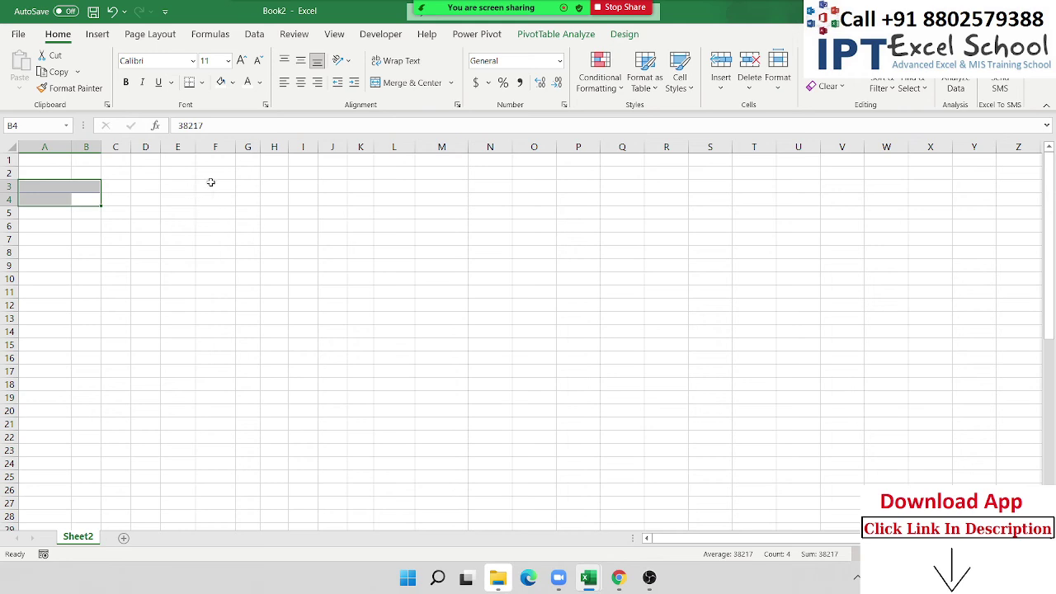
{"action": "left_click", "coordinate": [191, 227]}
- Remove the grey fill from A2:B4
{"action": "left_click", "coordinate": [93, 203]}
{"action": "left_click_drag", "start_coordinate": [93, 203], "coordinate": [47, 169]}
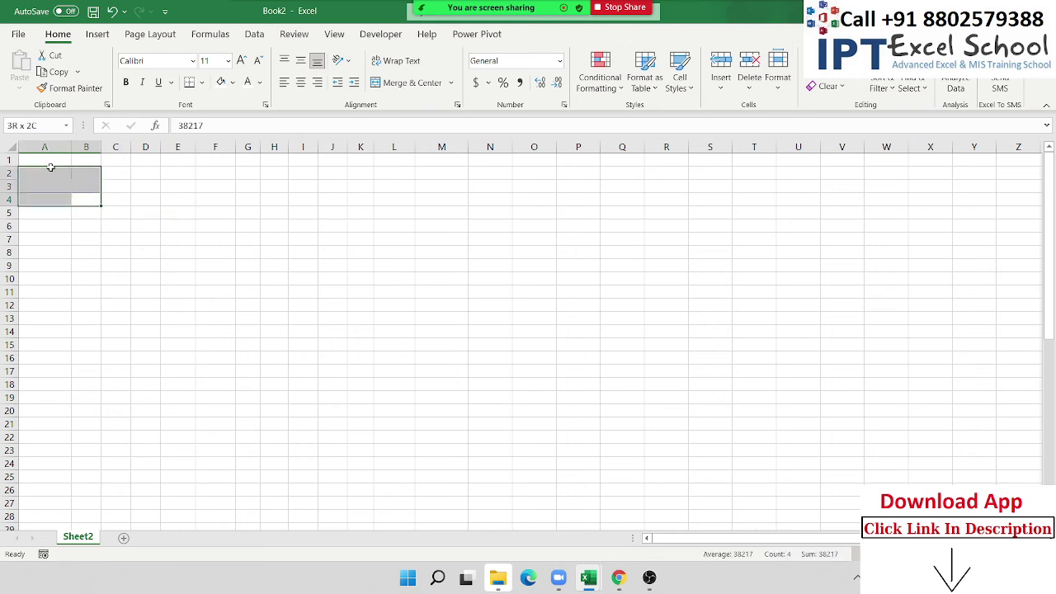
{"action": "left_click", "coordinate": [232, 83]}
{"action": "left_click", "coordinate": [252, 236]}
{"action": "left_click", "coordinate": [174, 259]}
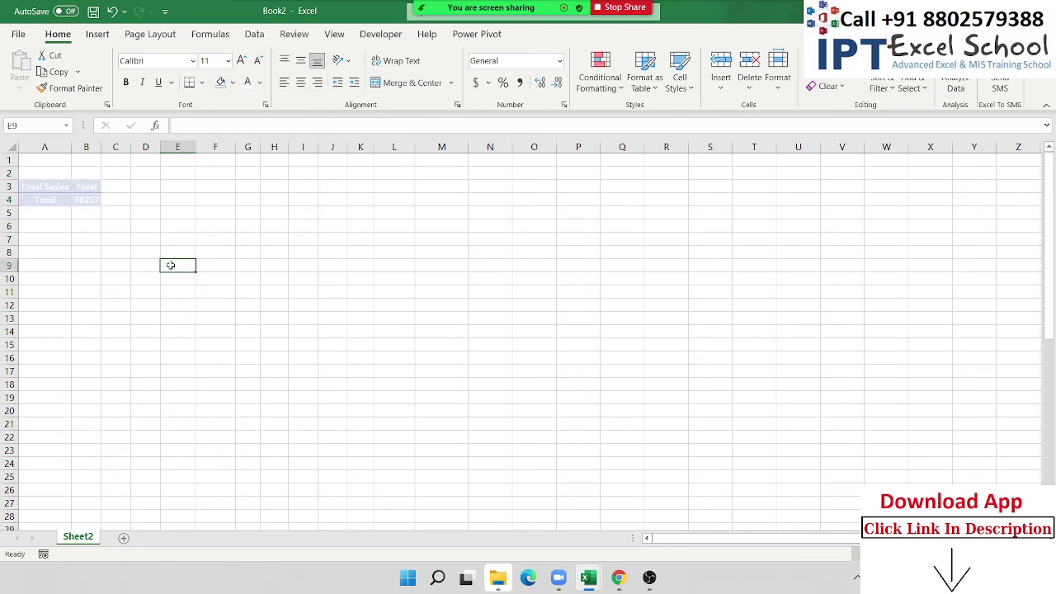
- Set A3:B4 to No Fill and check the barely visible 38217 total in B4
{"action": "left_click_drag", "start_coordinate": [87, 198], "coordinate": [37, 185]}
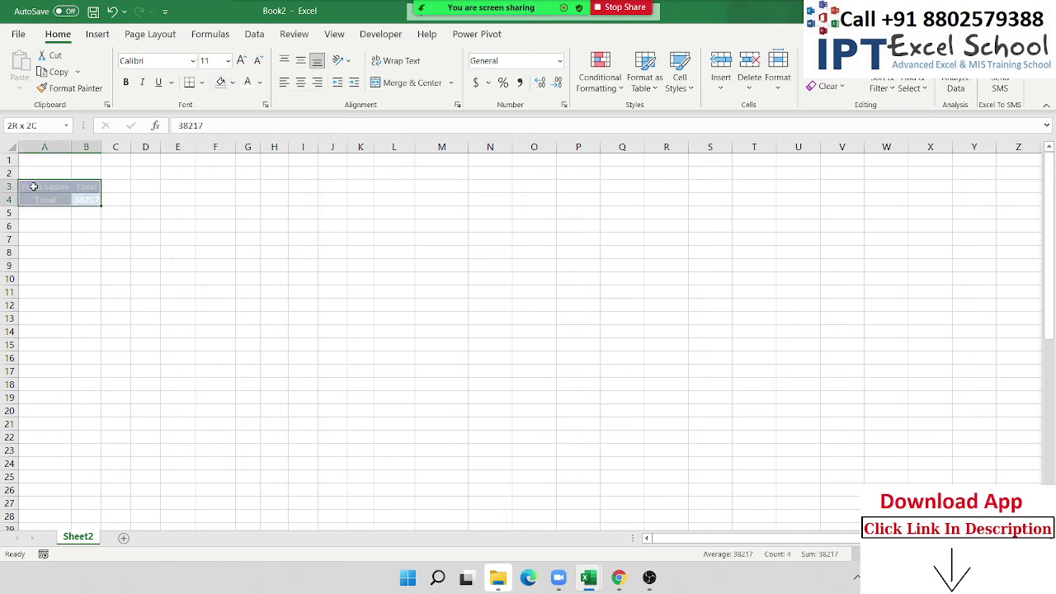
{"action": "left_click", "coordinate": [232, 83]}
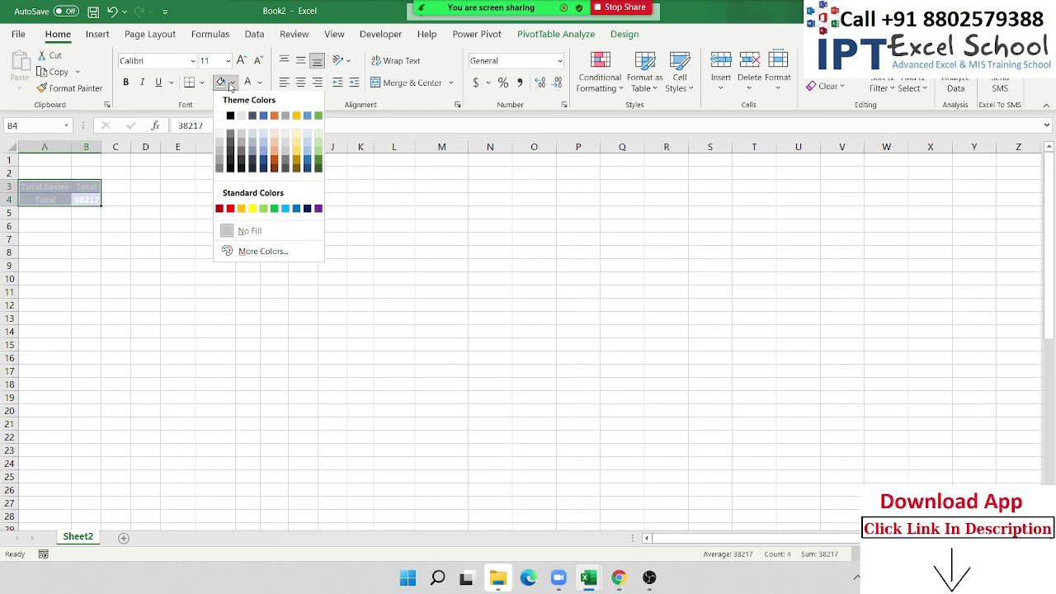
{"action": "left_click", "coordinate": [243, 233]}
{"action": "left_click", "coordinate": [181, 236]}
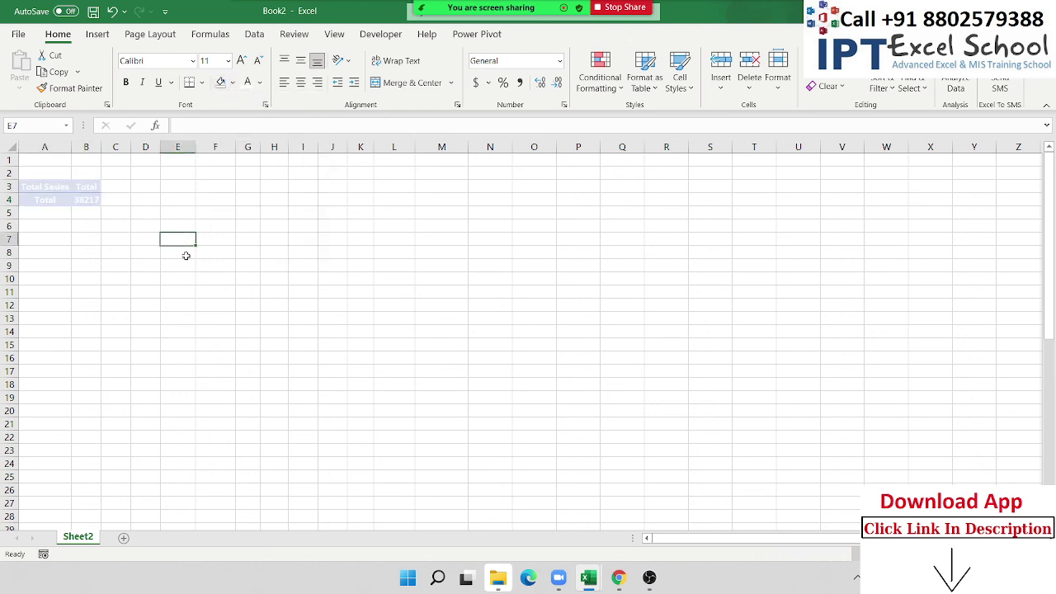
{"action": "scroll", "coordinate": [254, 272], "scroll_direction": "down", "scroll_amount": 3}
{"action": "scroll", "coordinate": [254, 272], "scroll_direction": "up", "scroll_amount": 3}
{"action": "scroll", "coordinate": [254, 272], "scroll_direction": "down", "scroll_amount": 3}
{"action": "scroll", "coordinate": [255, 271], "scroll_direction": "down", "scroll_amount": 4}
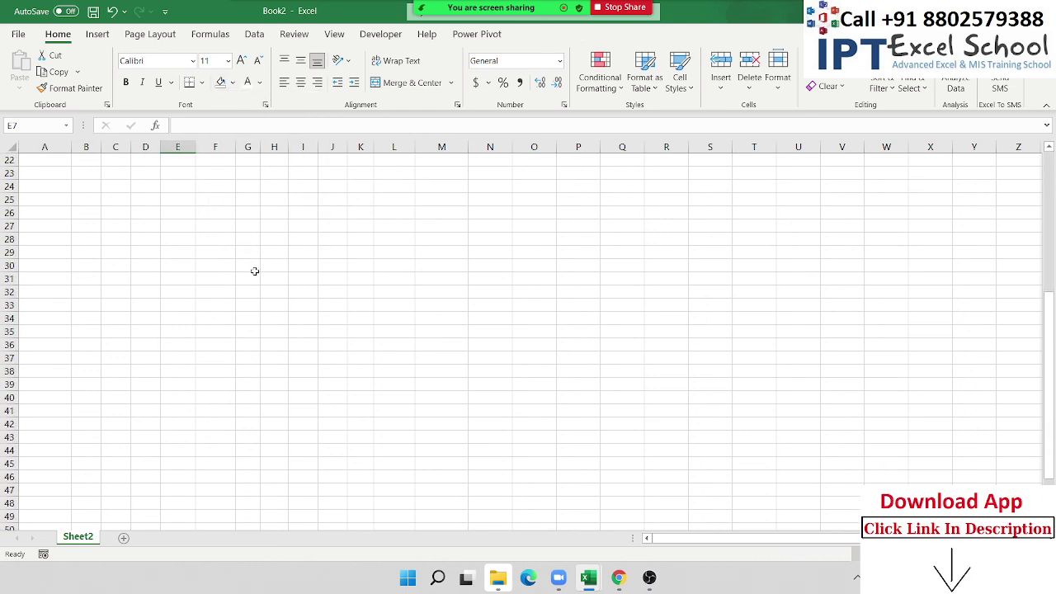
{"action": "scroll", "coordinate": [257, 270], "scroll_direction": "up", "scroll_amount": 7}
{"action": "left_click", "coordinate": [87, 198]}
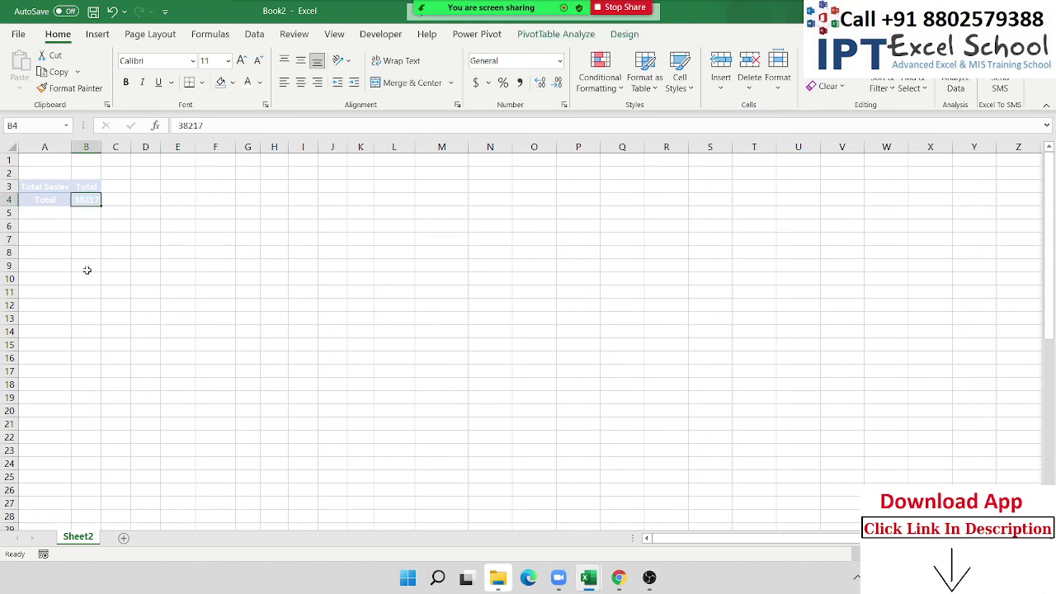
{"action": "left_click", "coordinate": [194, 263]}
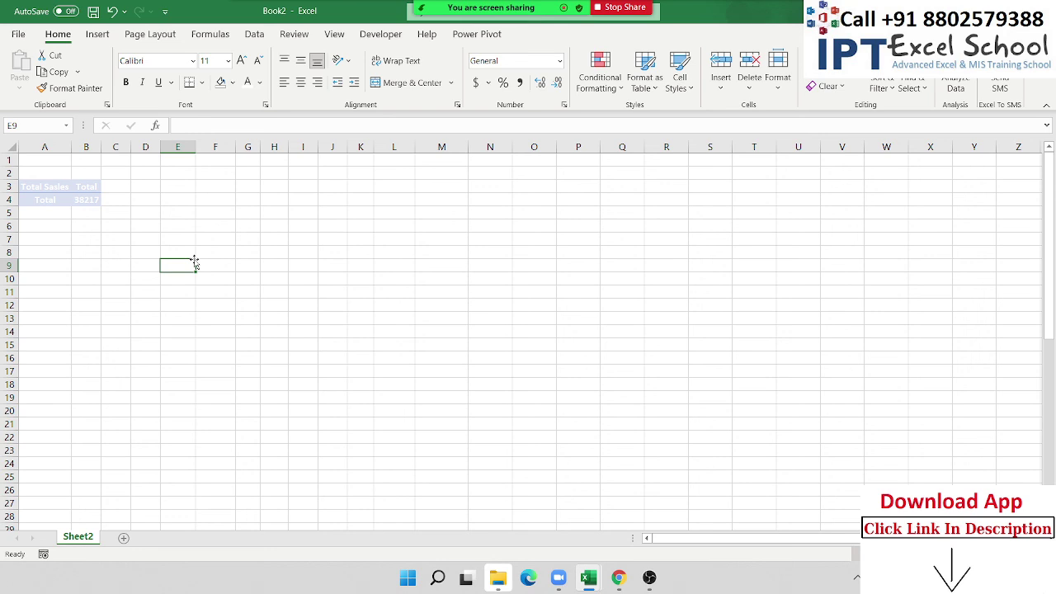
- Check Enable show details on the Data tab of the Total Sales pivot's PivotTable Options
{"action": "left_click", "coordinate": [90, 202]}
{"action": "right_click", "coordinate": [90, 202]}
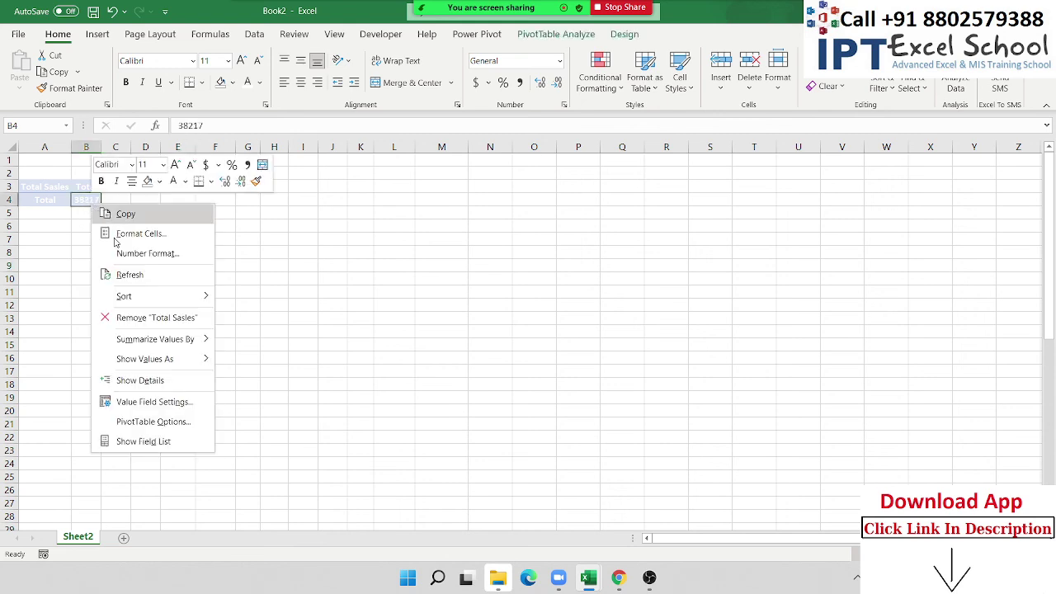
{"action": "left_click", "coordinate": [151, 423]}
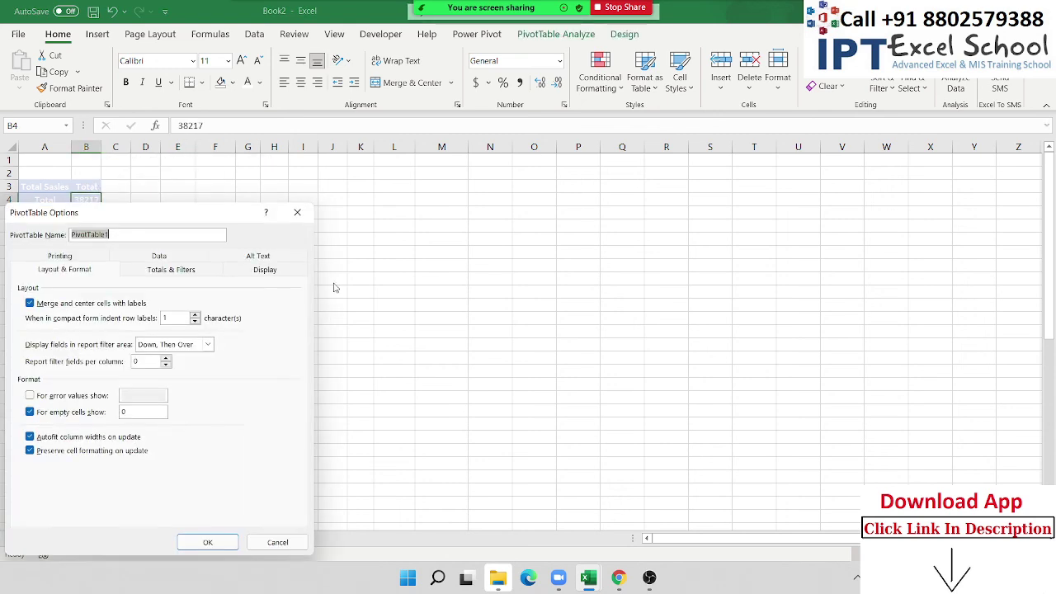
{"action": "left_click", "coordinate": [265, 273]}
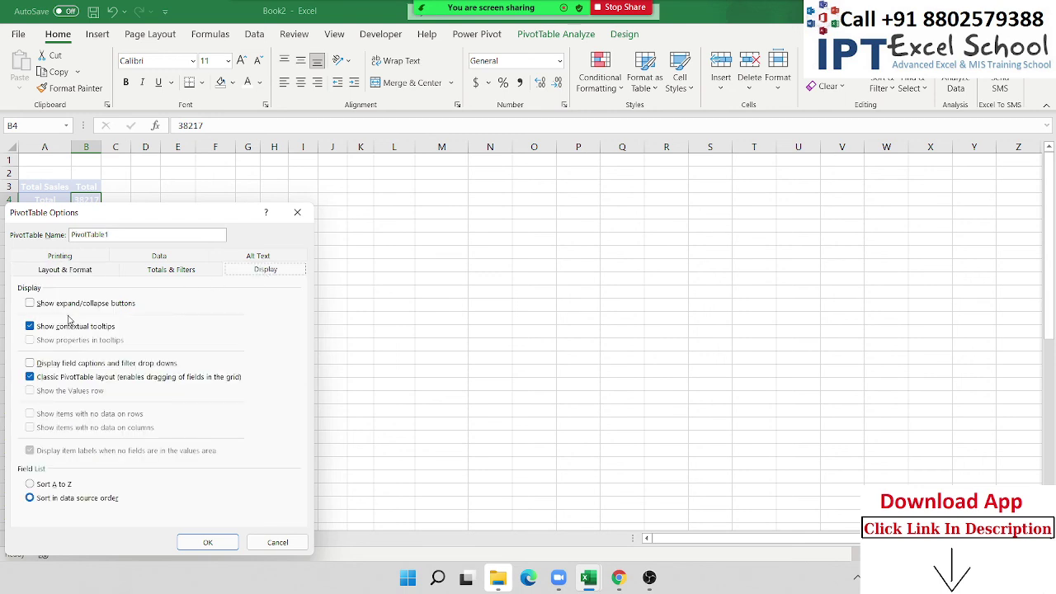
{"action": "left_click", "coordinate": [181, 260]}
{"action": "left_click", "coordinate": [71, 317]}
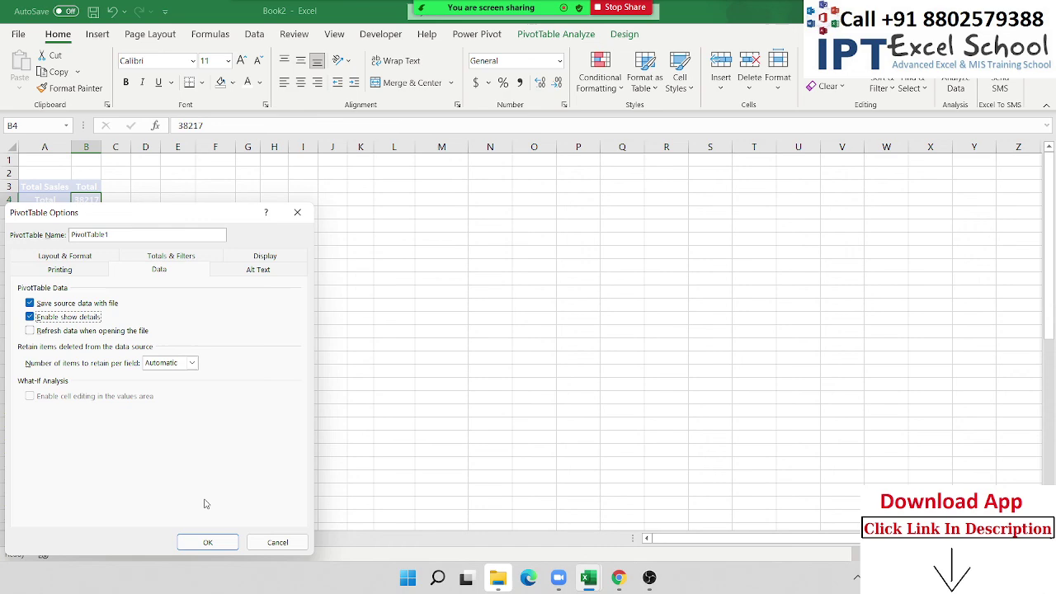
{"action": "left_click", "coordinate": [221, 541]}
- Drill into the B4 Total Sales value to list its source records on Sheet3, then close Book2 with Alt+F4
{"action": "double_click", "coordinate": [93, 200]}
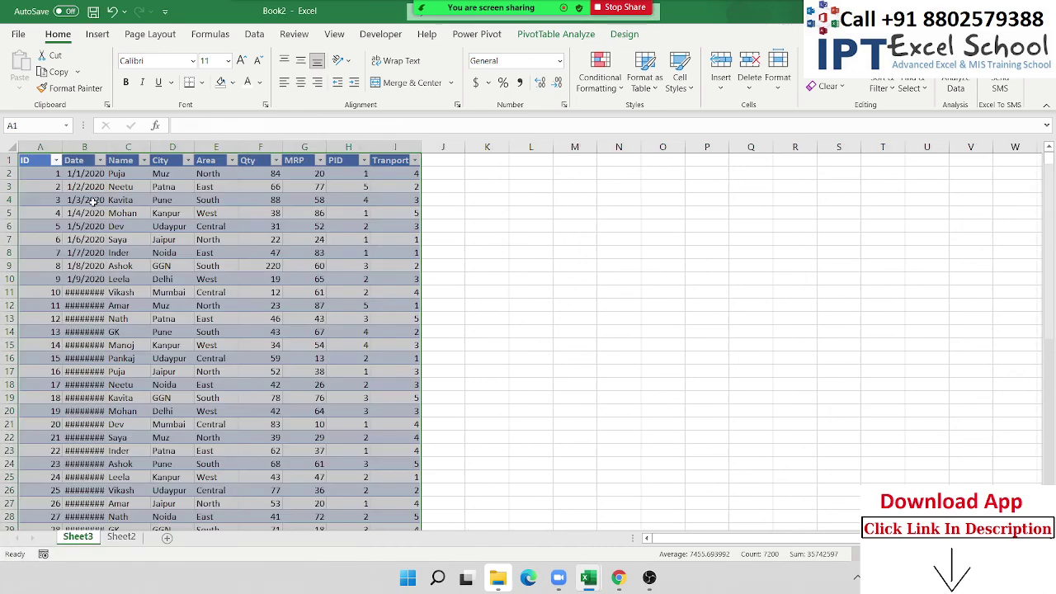
{"action": "scroll", "coordinate": [231, 314], "scroll_direction": "down", "scroll_amount": 11}
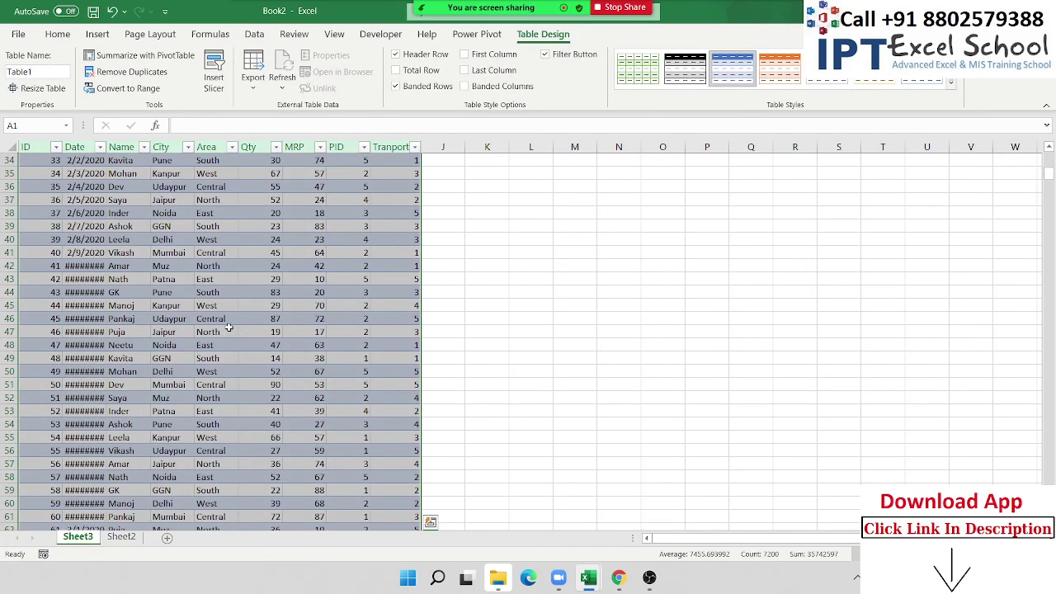
{"action": "scroll", "coordinate": [213, 340], "scroll_direction": "down", "scroll_amount": 9}
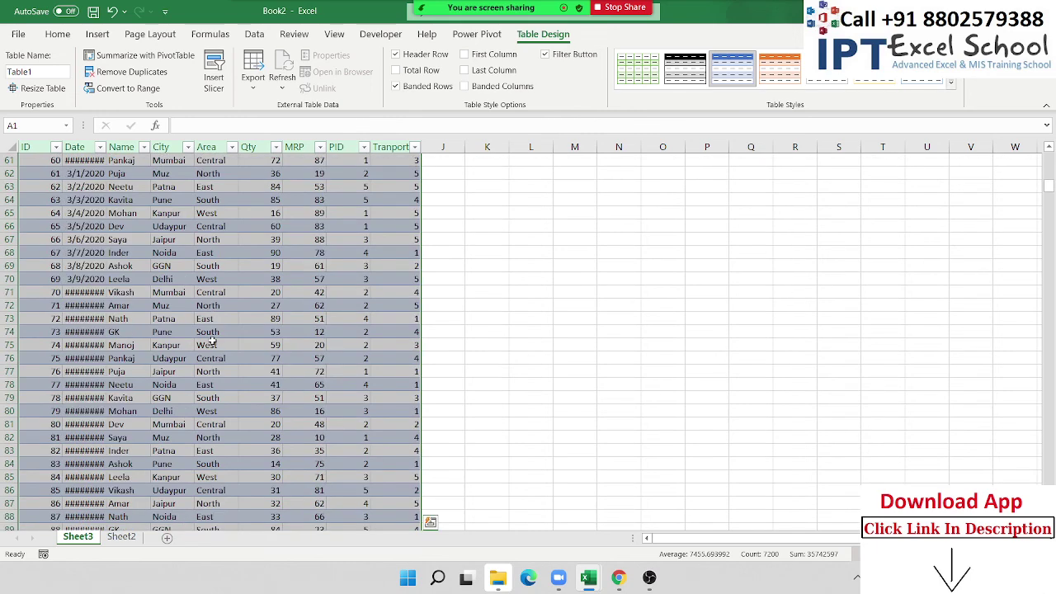
{"action": "scroll", "coordinate": [213, 340], "scroll_direction": "up", "scroll_amount": 10}
{"action": "scroll", "coordinate": [210, 330], "scroll_direction": "up", "scroll_amount": 10}
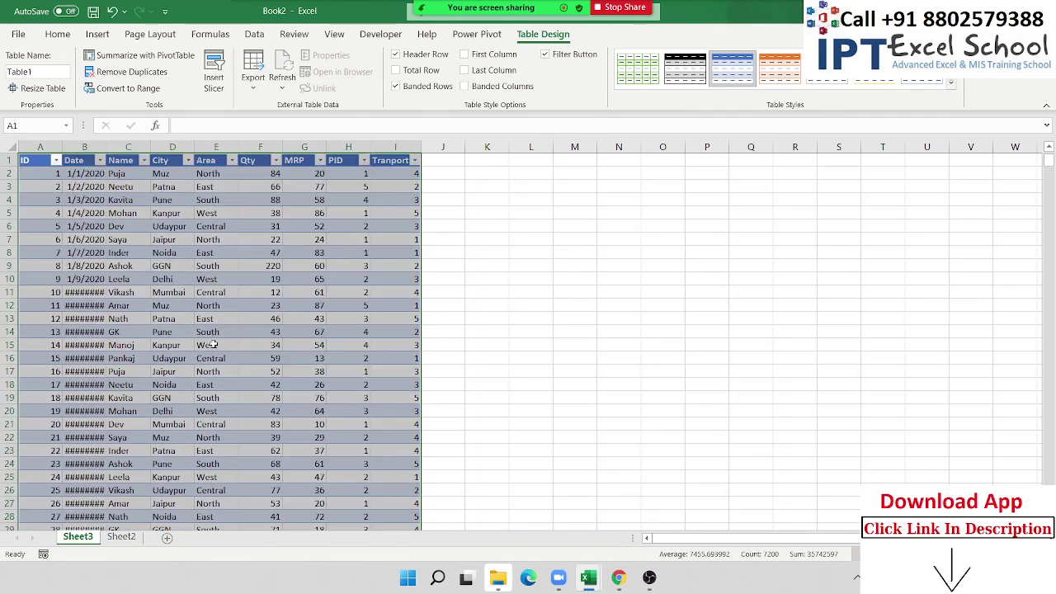
{"action": "left_click", "coordinate": [208, 288]}
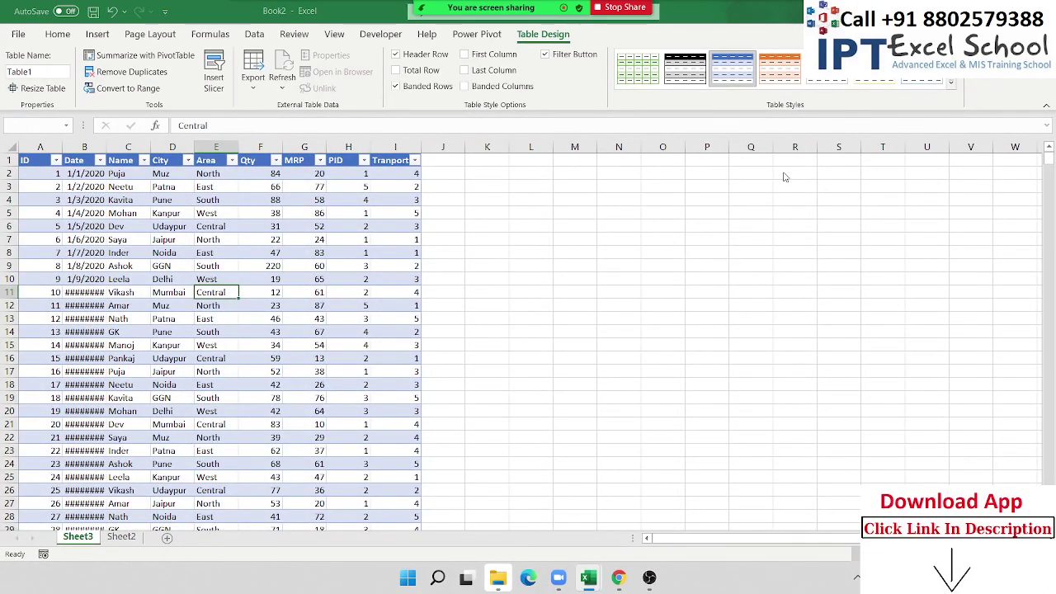
{"action": "key", "text": "alt+F4"}
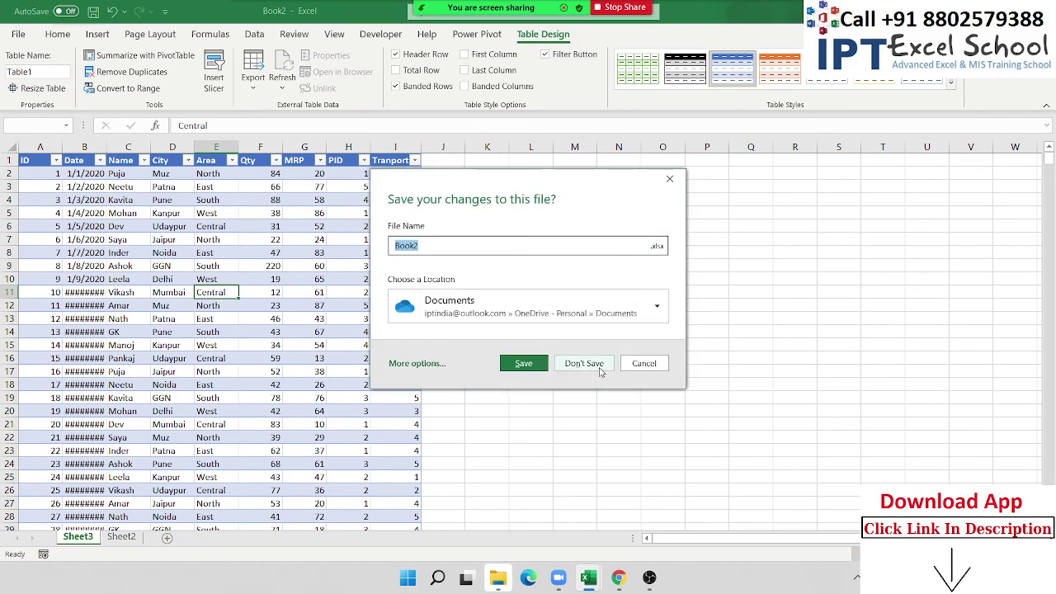
- Discard changes to Book2, then close Data1 with Alt+F4 and choose Don't Save
{"action": "left_click", "coordinate": [600, 366]}
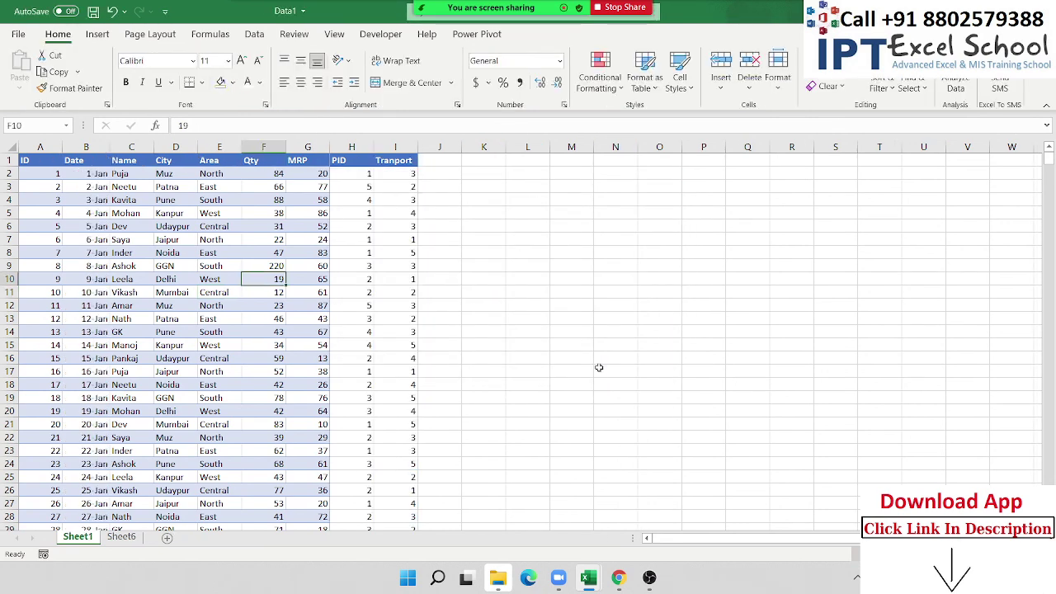
{"action": "left_click", "coordinate": [283, 264]}
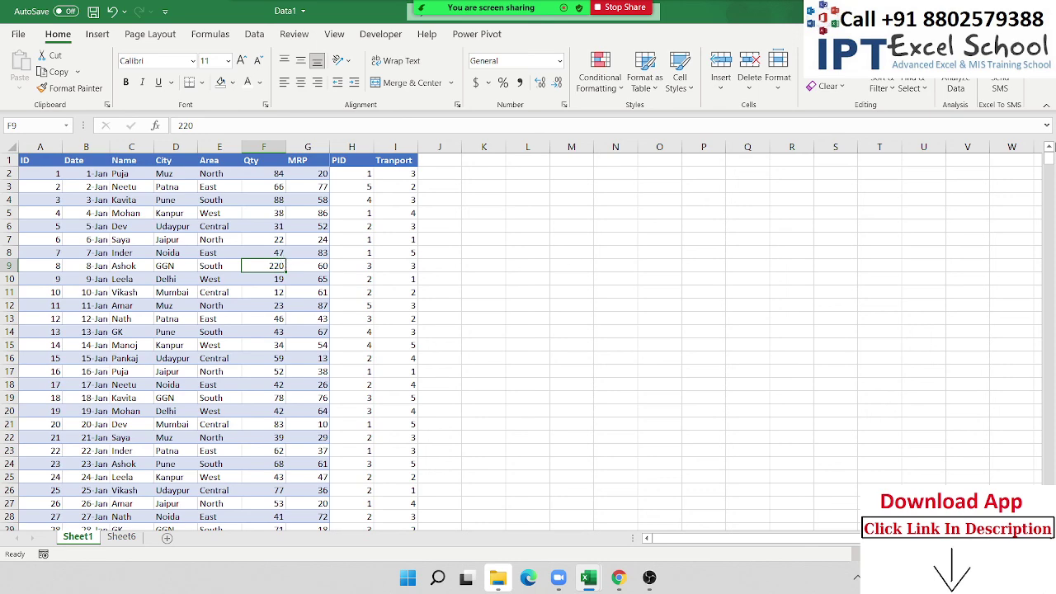
{"action": "key", "text": "alt+F4"}
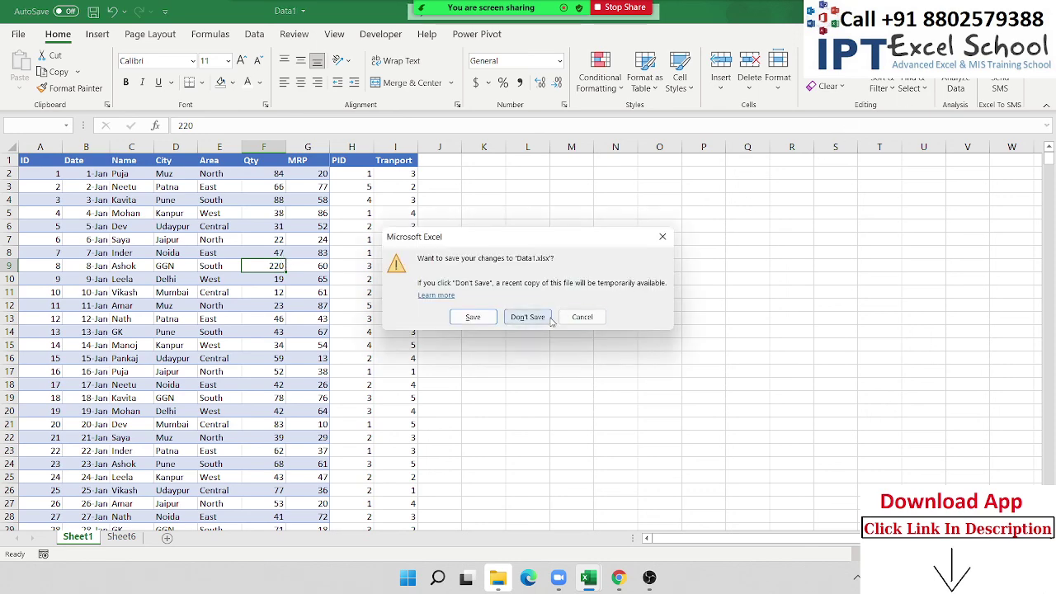
{"action": "left_click", "coordinate": [548, 318]}
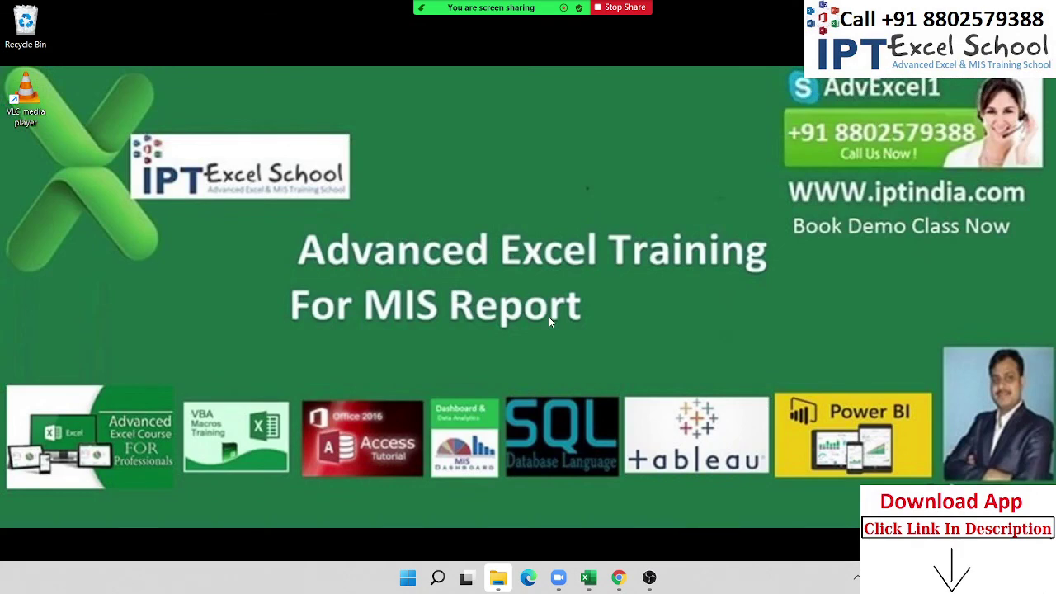